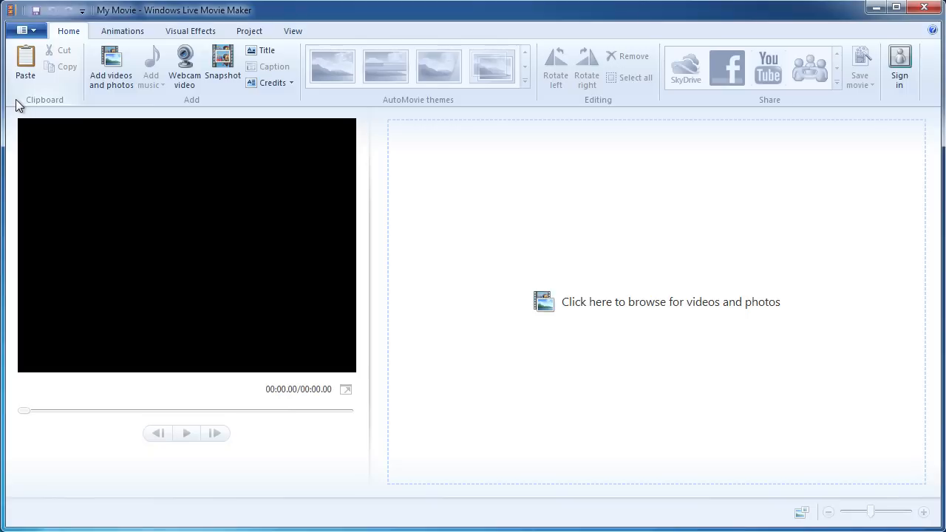
Choose Import from device in the application menu to bring up the Photo Gallery import notice.
click(28, 32)
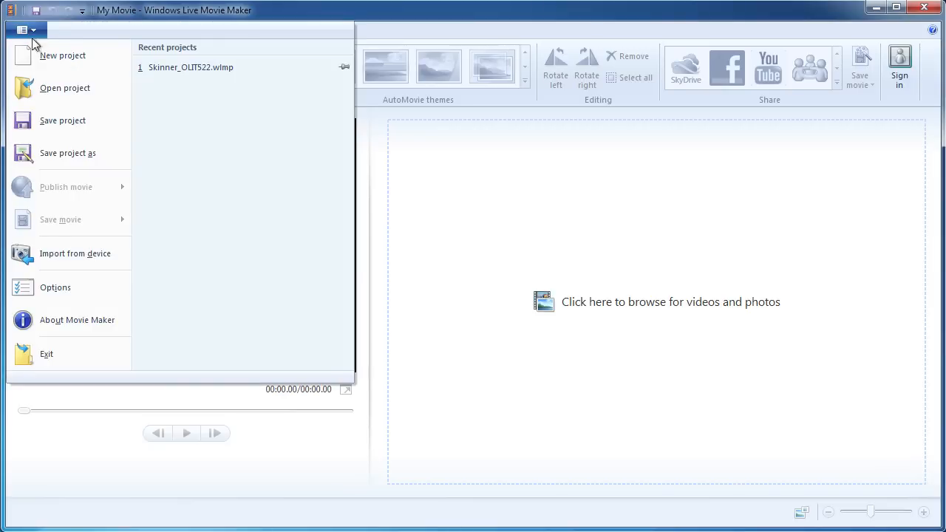
click(86, 256)
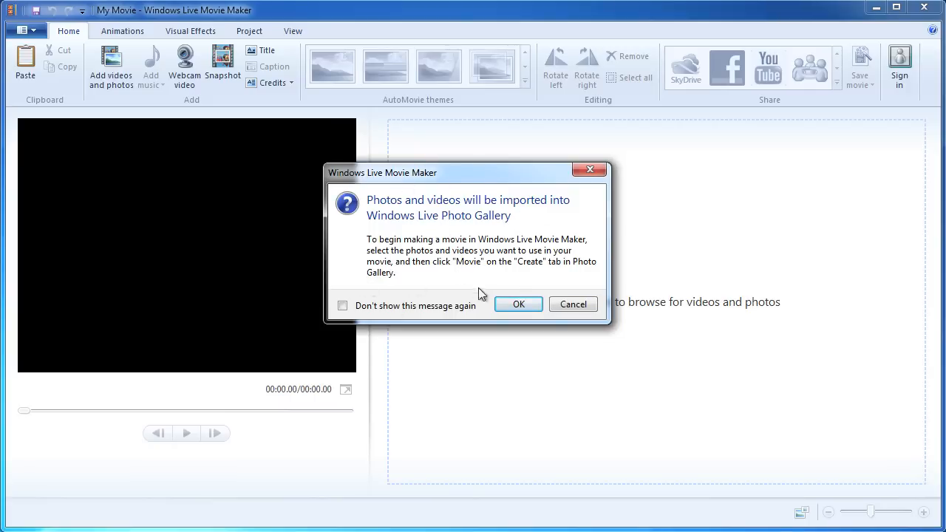
Acknowledge the Photo Gallery notice and close the Import Photos and Videos dialog without importing.
click(518, 311)
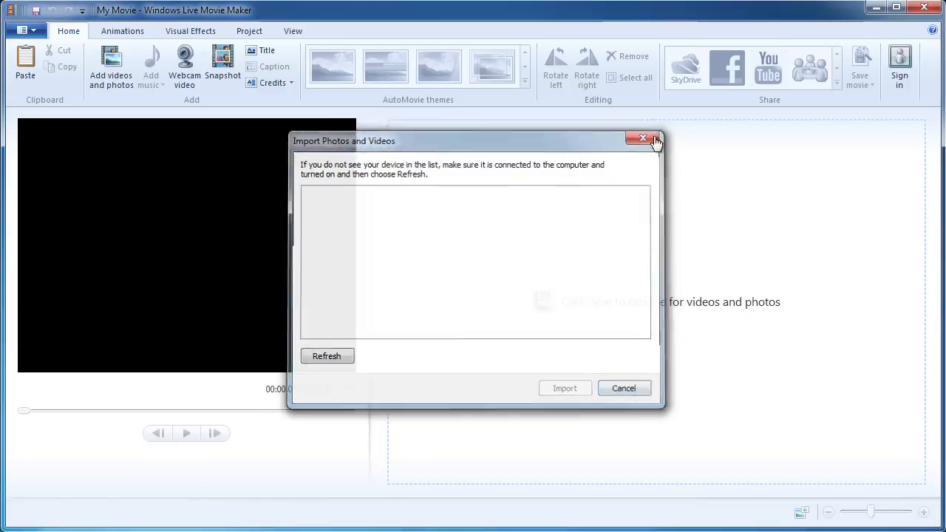
click(646, 136)
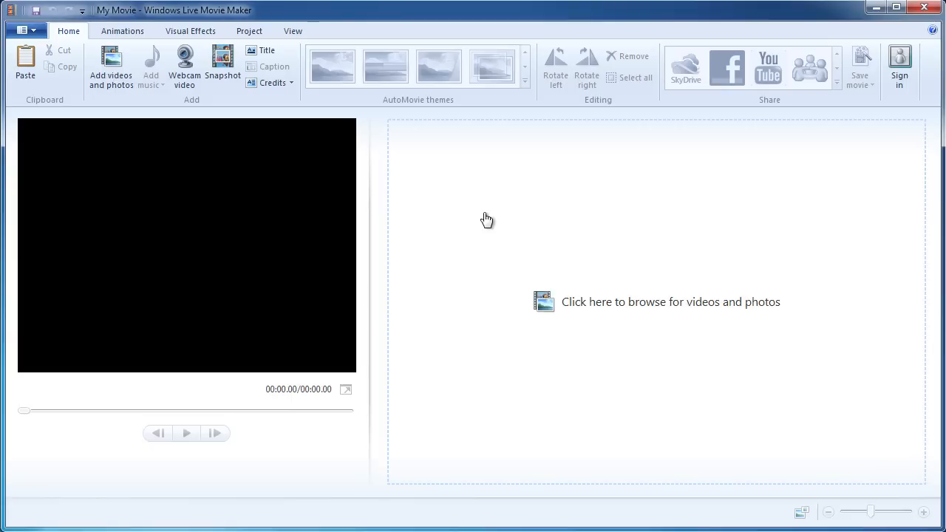
Add 01_rooster_crow from Desktop > assets > footage to the project.
click(117, 62)
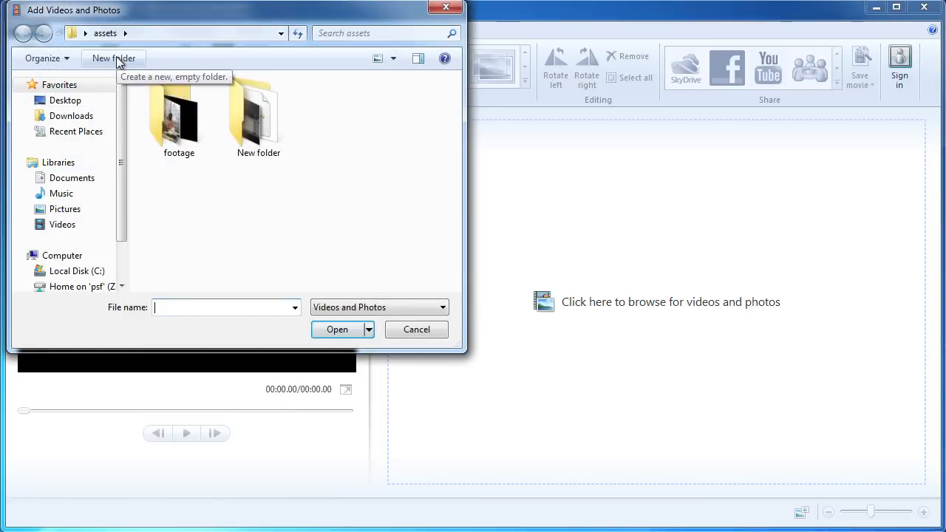
click(66, 101)
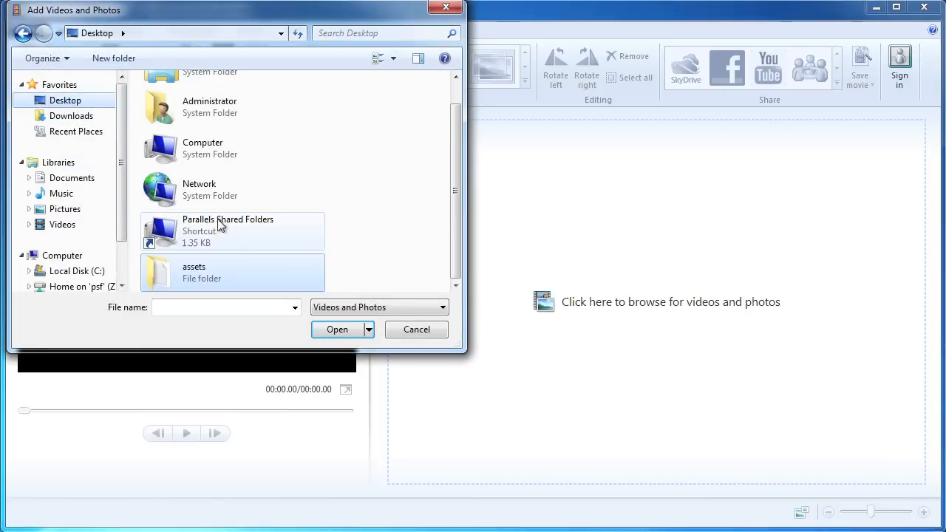
double_click(169, 273)
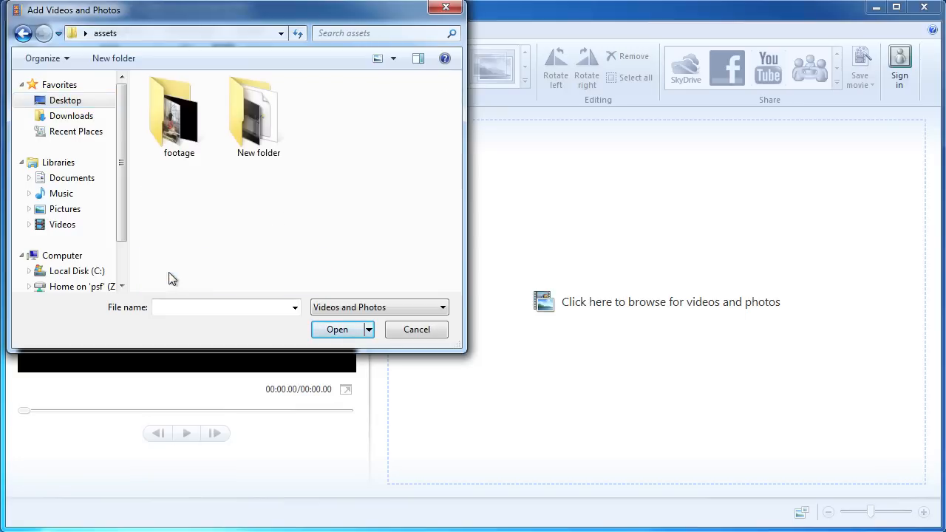
double_click(173, 117)
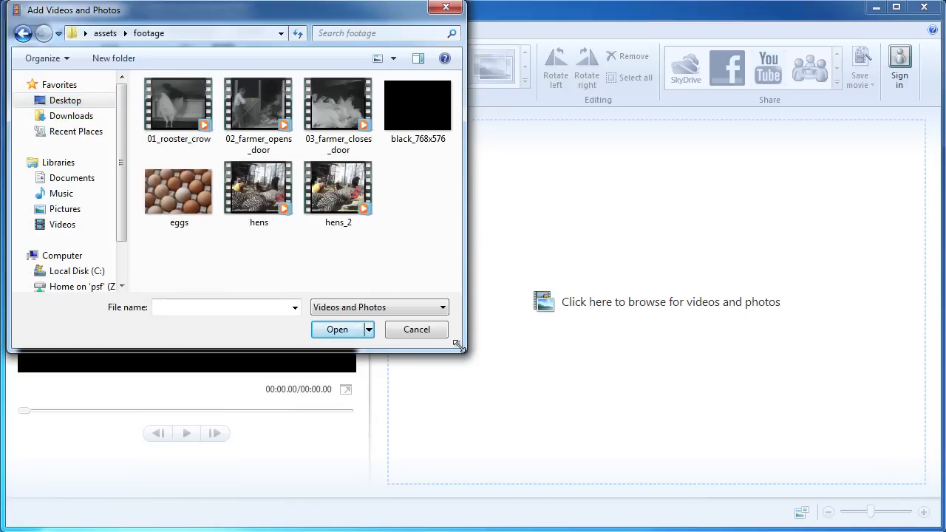
drag(458, 345, 482, 356)
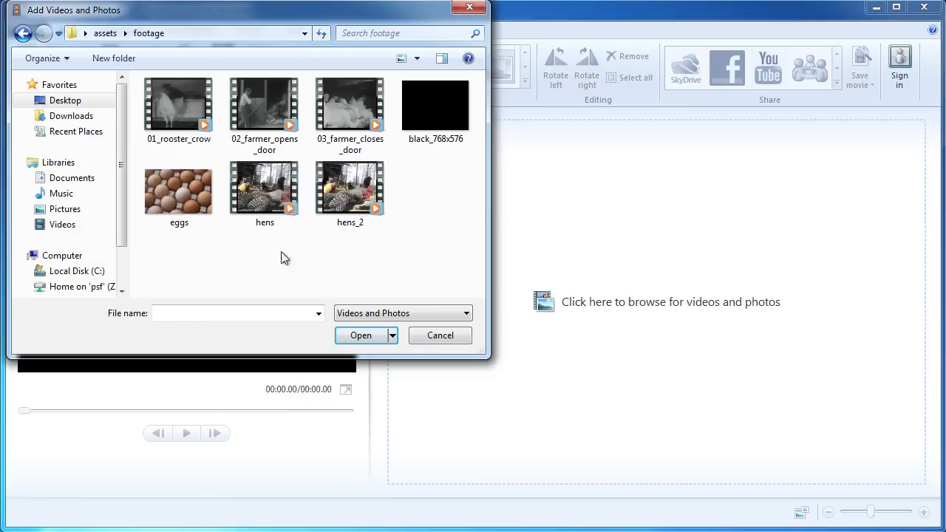
click(184, 105)
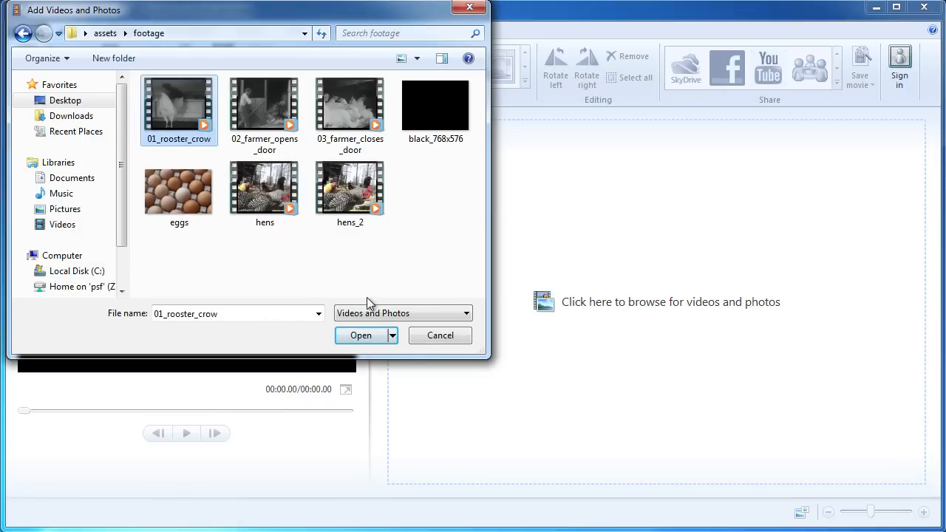
click(374, 339)
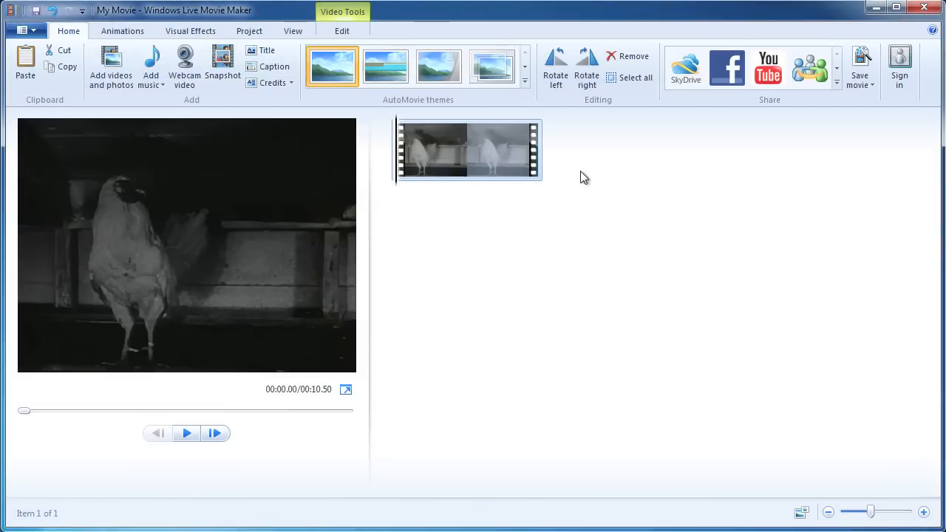
Add the 02_farmer_opens_door clip from the same footage folder.
click(116, 65)
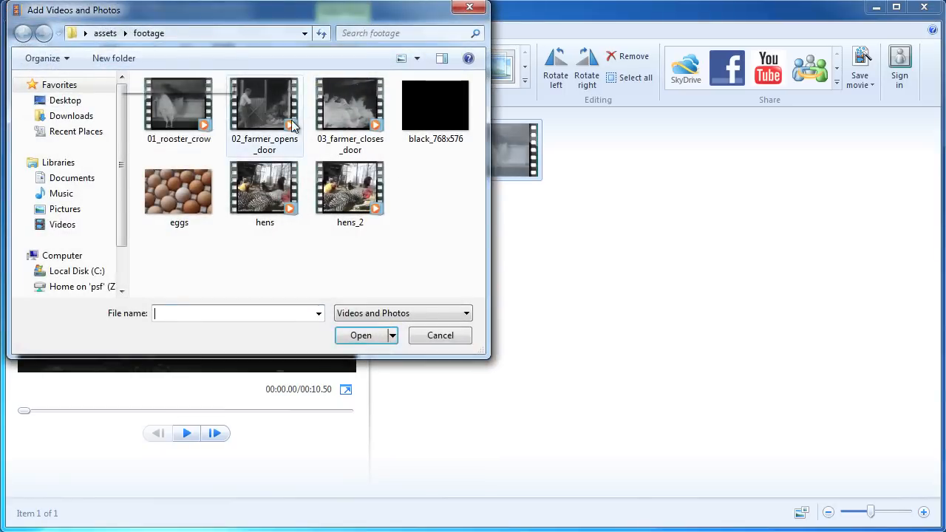
click(263, 107)
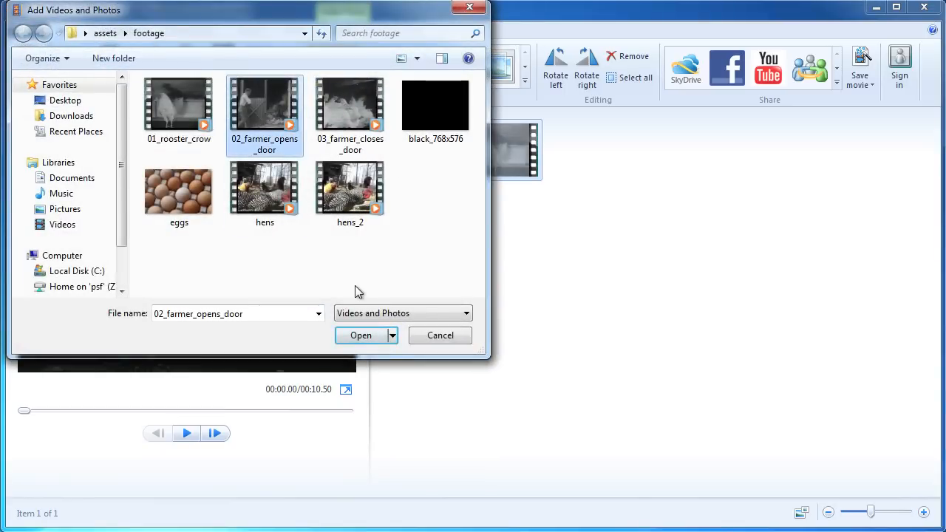
click(372, 336)
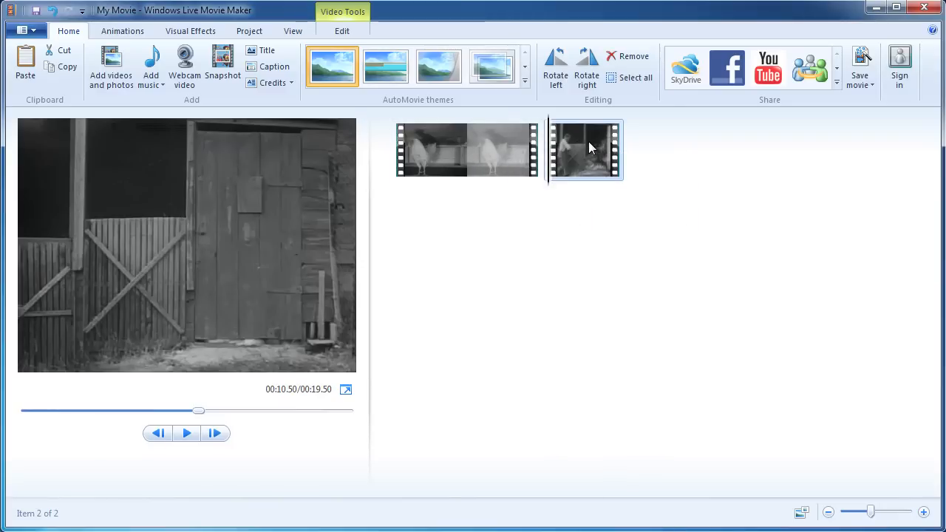
Select the rooster and farmer-opens-door clips in turn to preview each.
click(471, 141)
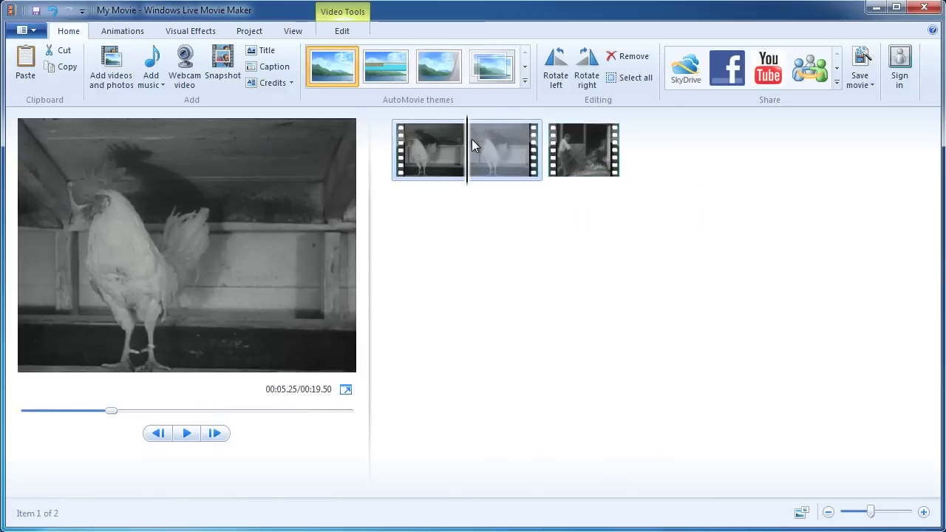
click(435, 144)
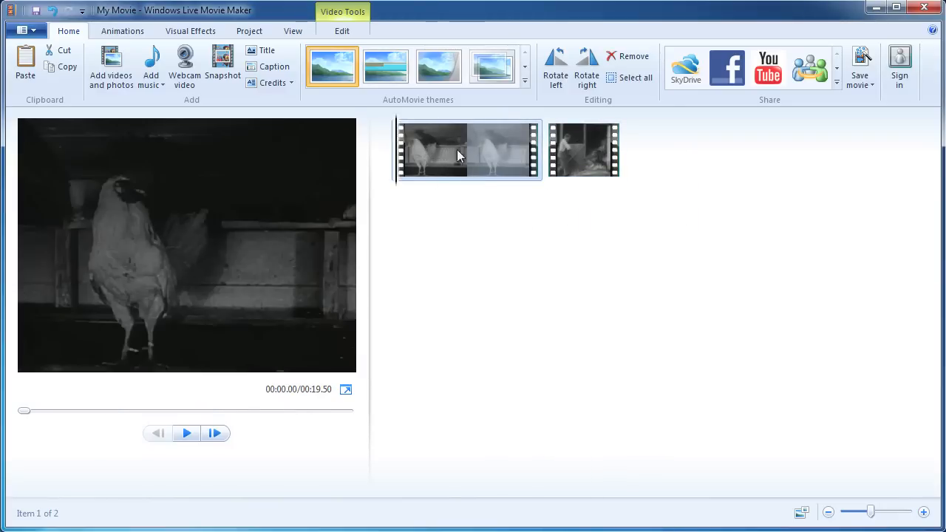
click(497, 150)
click(572, 152)
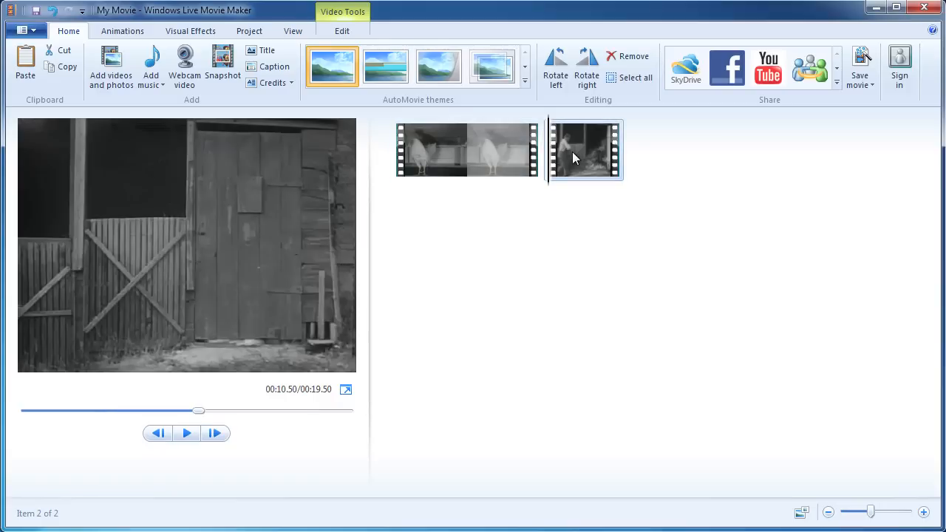
click(489, 150)
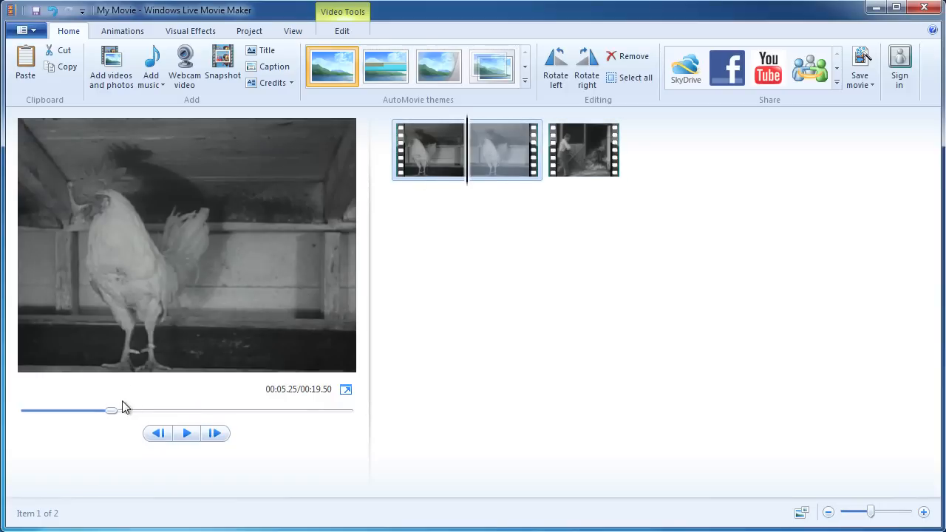
Scrub the preview to about 3 seconds and play it with the volume raised.
drag(110, 410, 256, 418)
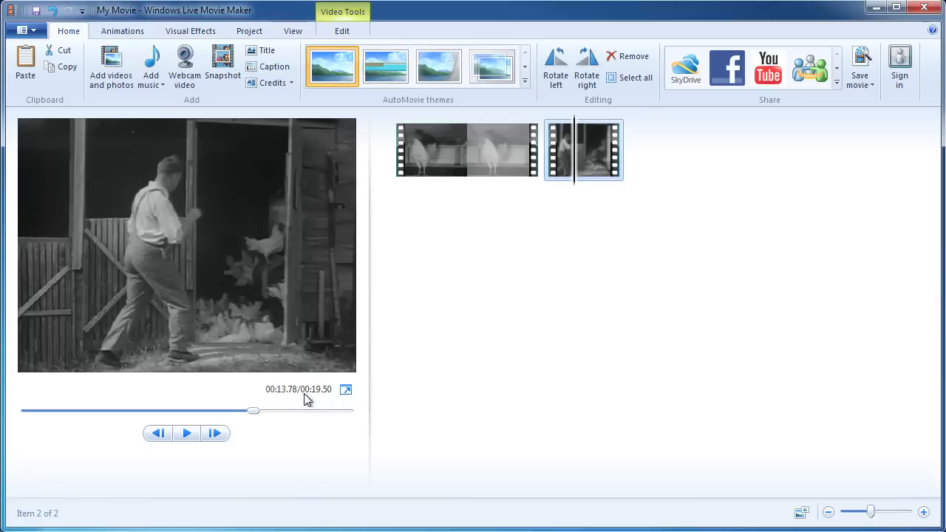
drag(252, 419, 82, 422)
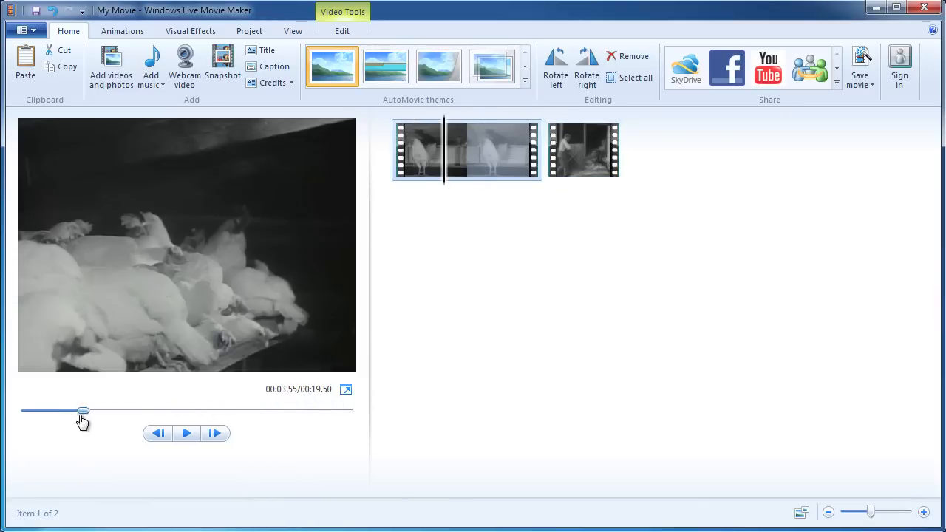
click(187, 436)
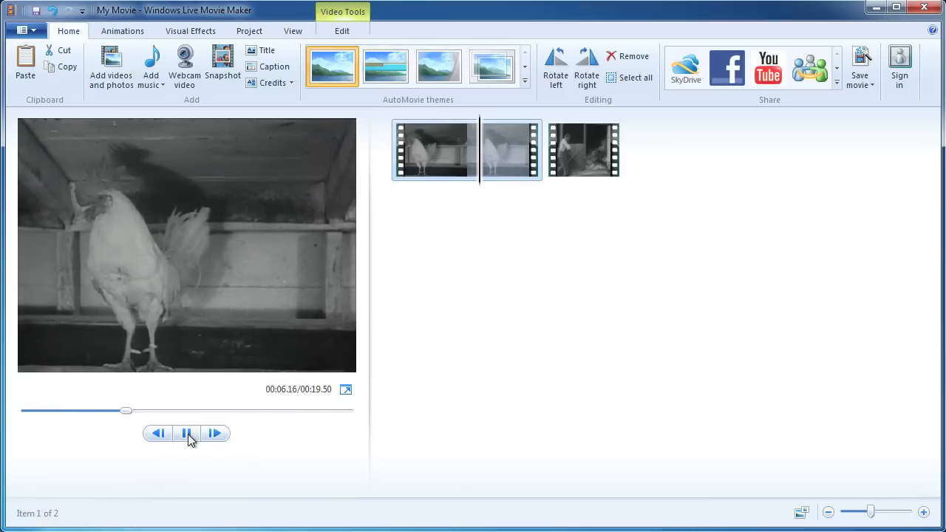
key(XF86AudioRaiseVolume)
key(XF86AudioRaiseVolume)
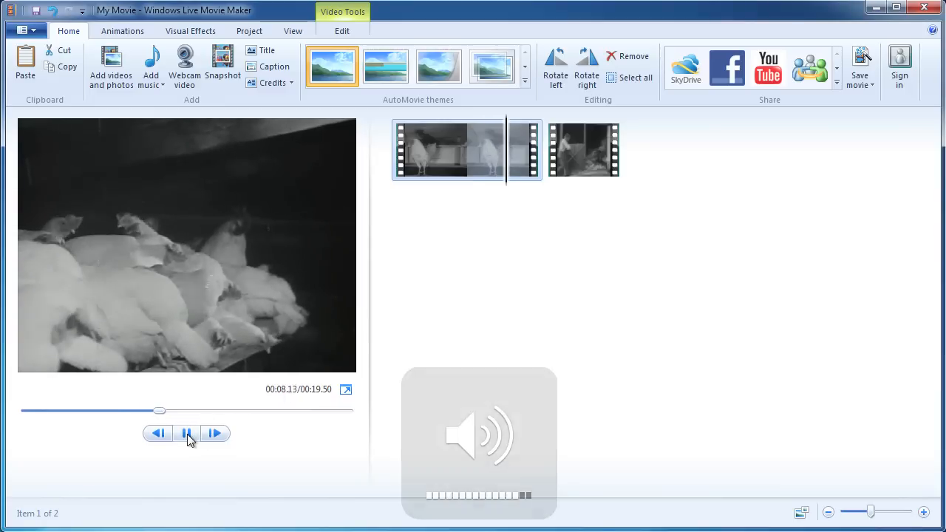
click(187, 436)
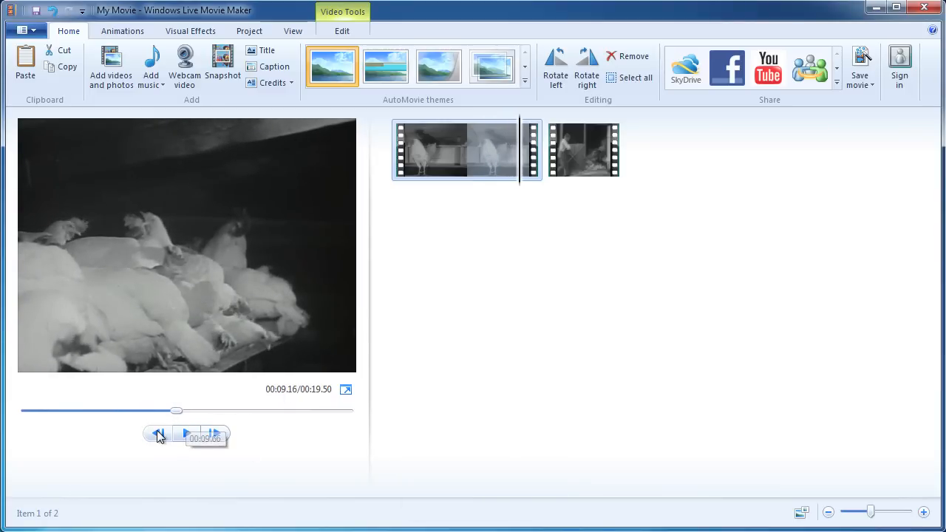
Step the preview frame by frame, then rewind to the start and select the farmer clip.
click(157, 435)
click(158, 435)
click(158, 435)
click(157, 434)
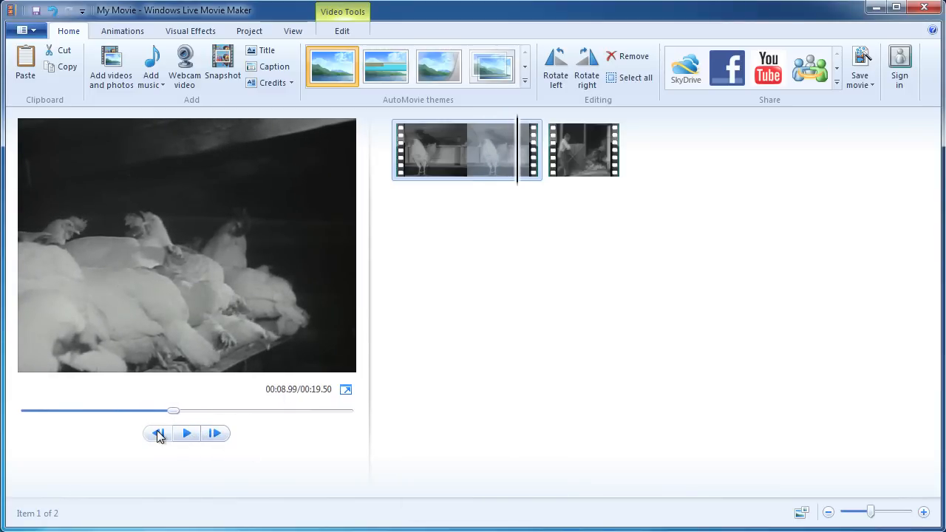
click(157, 434)
click(158, 434)
click(214, 433)
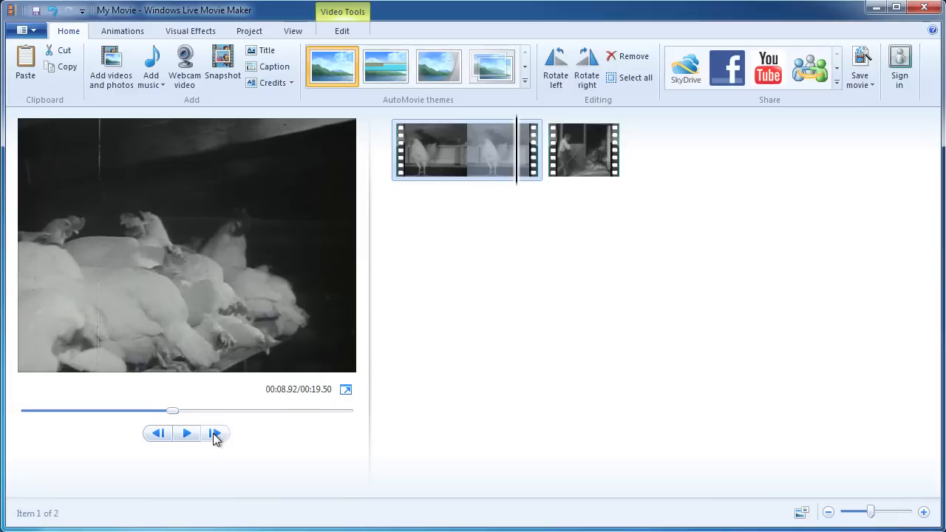
click(214, 434)
click(214, 434)
click(215, 434)
click(214, 434)
click(215, 434)
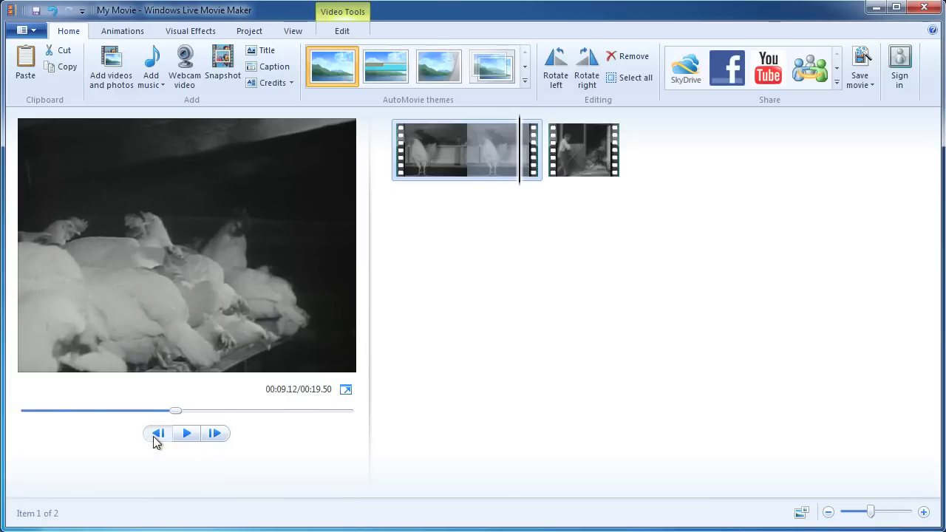
click(157, 435)
click(158, 434)
click(157, 434)
click(157, 434)
click(157, 434)
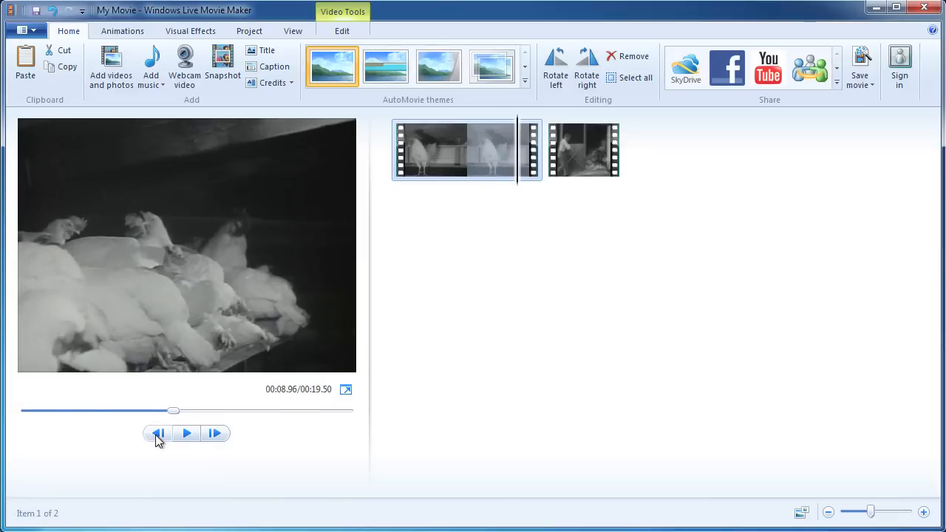
click(157, 434)
click(157, 435)
click(157, 434)
click(157, 435)
click(158, 435)
click(158, 434)
click(158, 435)
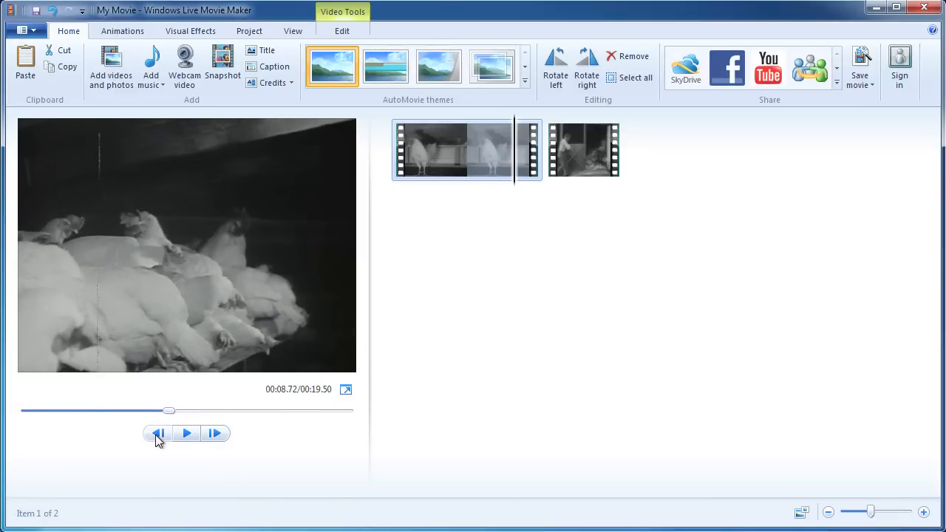
click(157, 434)
click(158, 434)
click(157, 434)
click(208, 436)
click(209, 436)
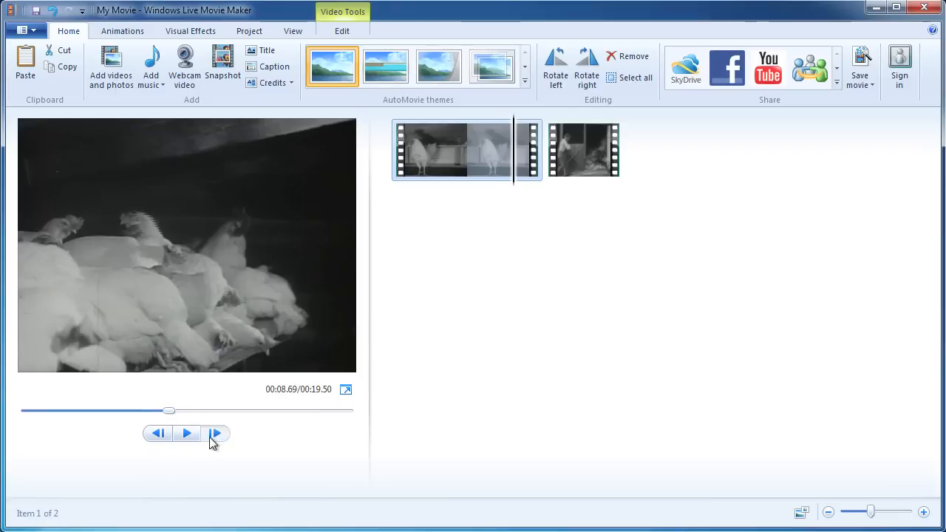
click(211, 436)
click(211, 436)
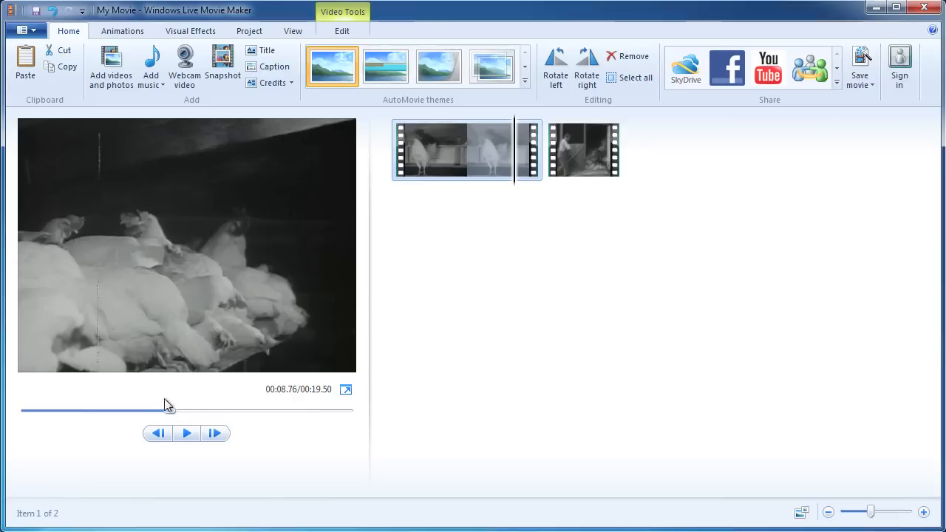
drag(170, 410, 7, 410)
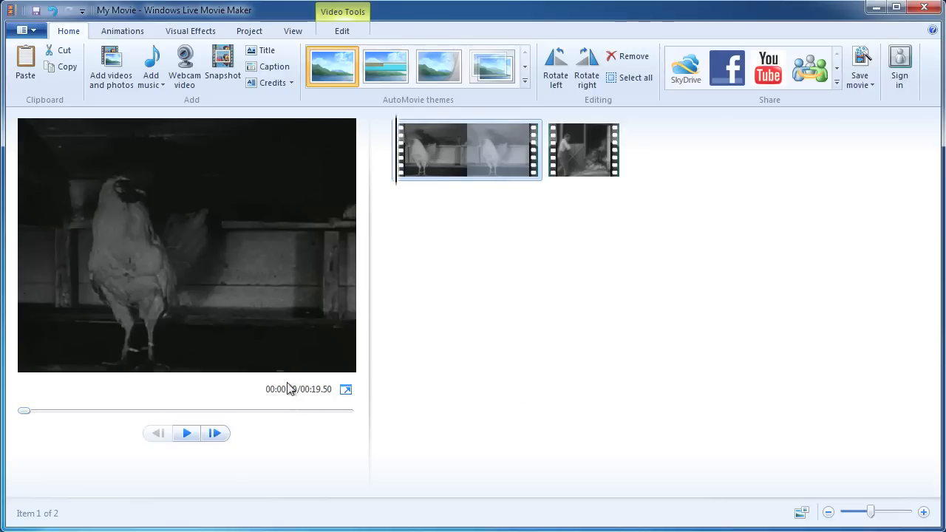
click(618, 177)
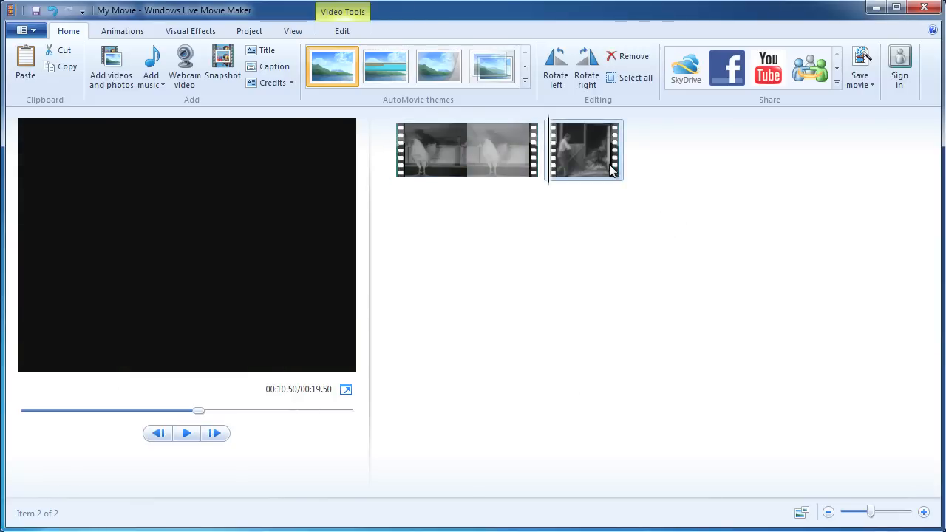
Add 03_farmer_closes_door and the 31.63-second hens clip, making four items totalling 01:00.63.
click(108, 70)
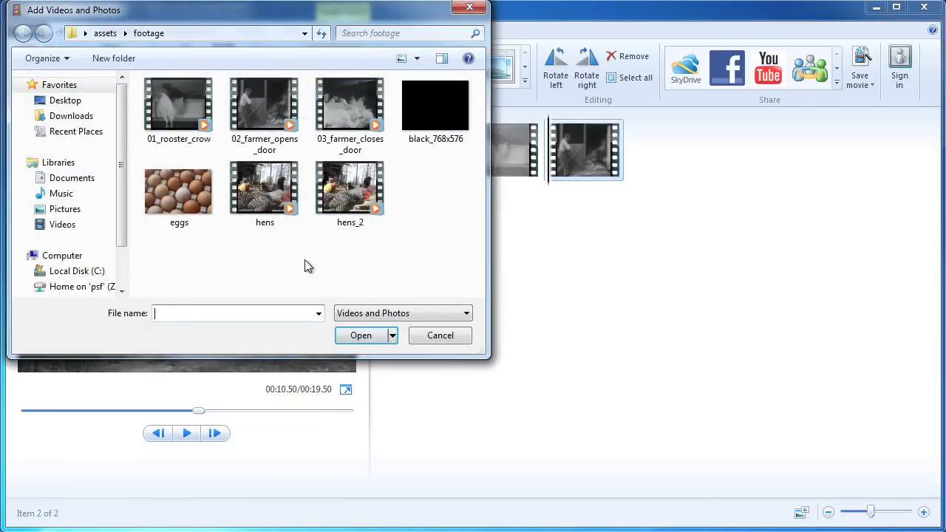
click(343, 97)
click(377, 344)
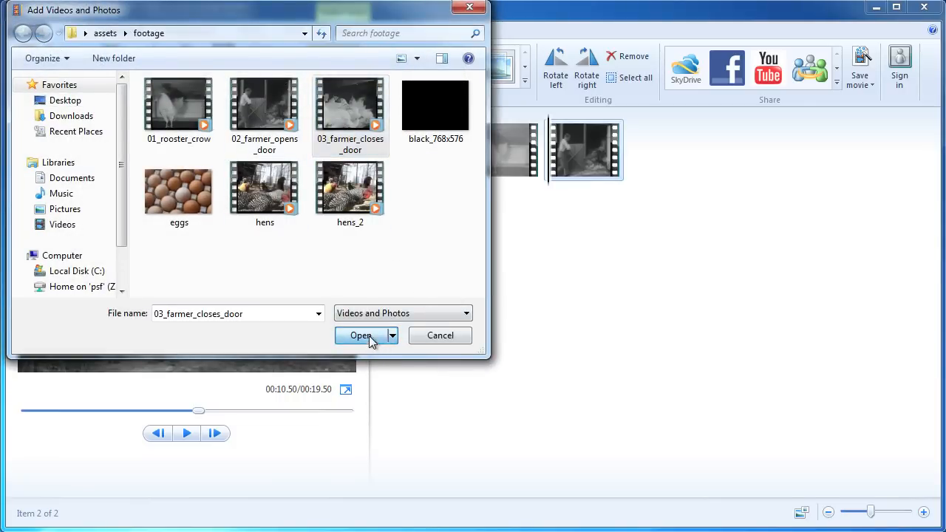
click(112, 77)
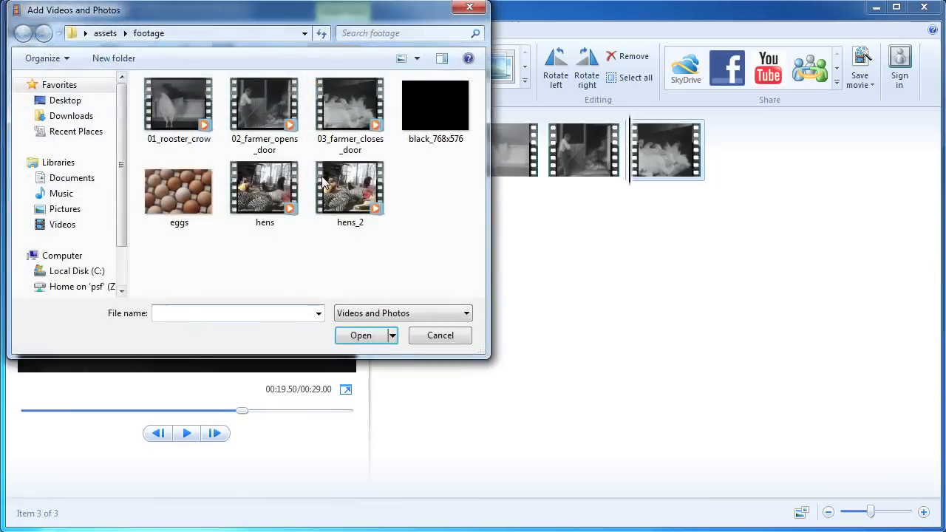
click(263, 198)
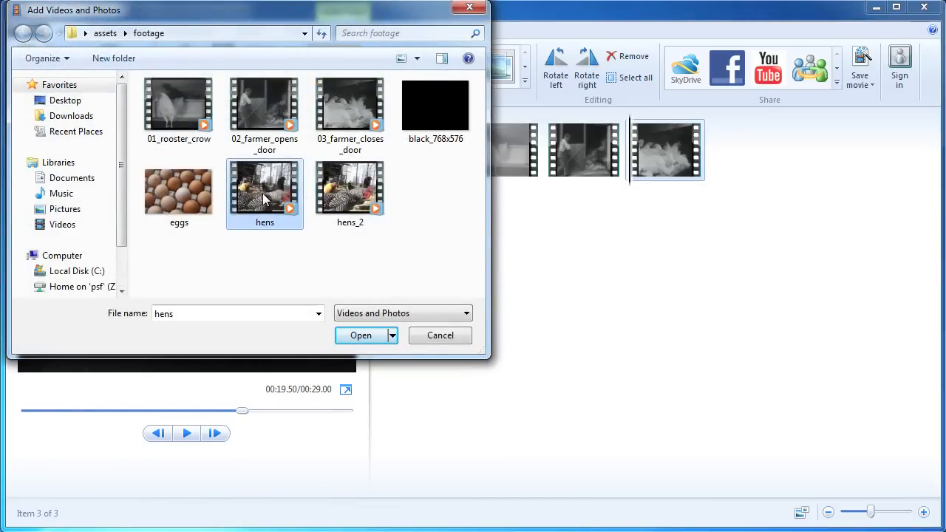
click(346, 337)
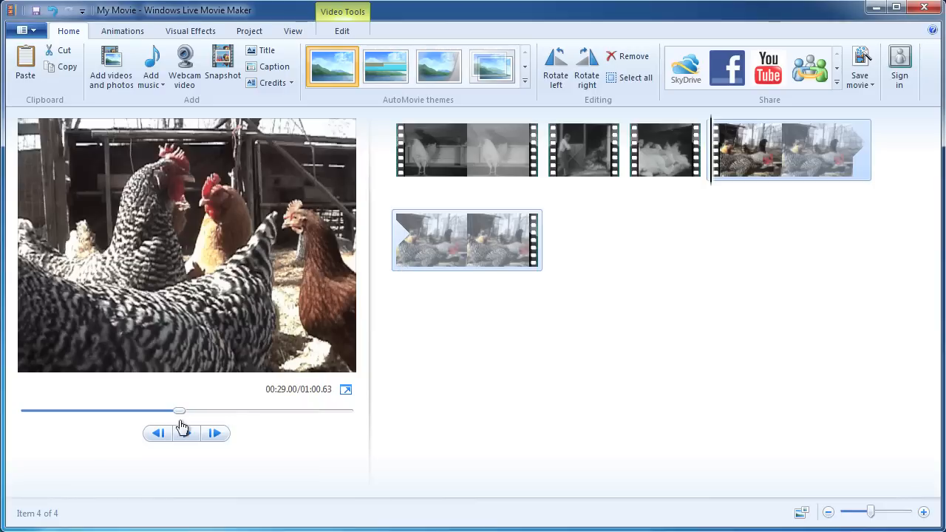
Scrub through the hens footage, then move the farmer-closes-door clip after the hens clip.
drag(180, 412, 232, 421)
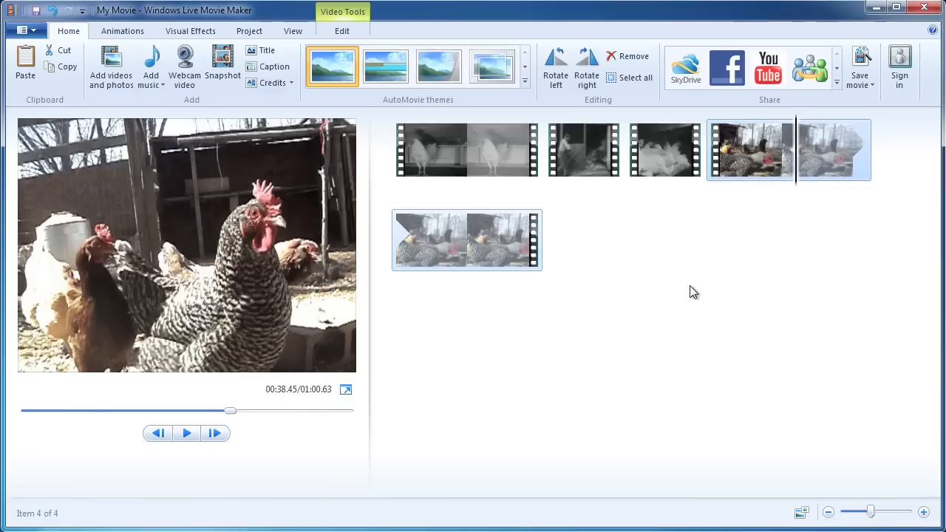
click(662, 150)
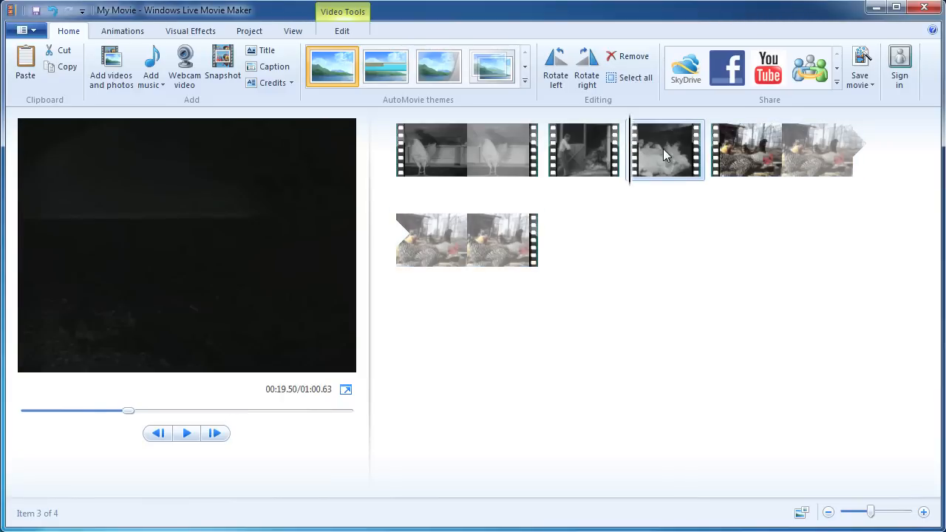
drag(663, 148, 558, 243)
Drag the rooster clip one place later and back to the start of the storyboard.
click(497, 137)
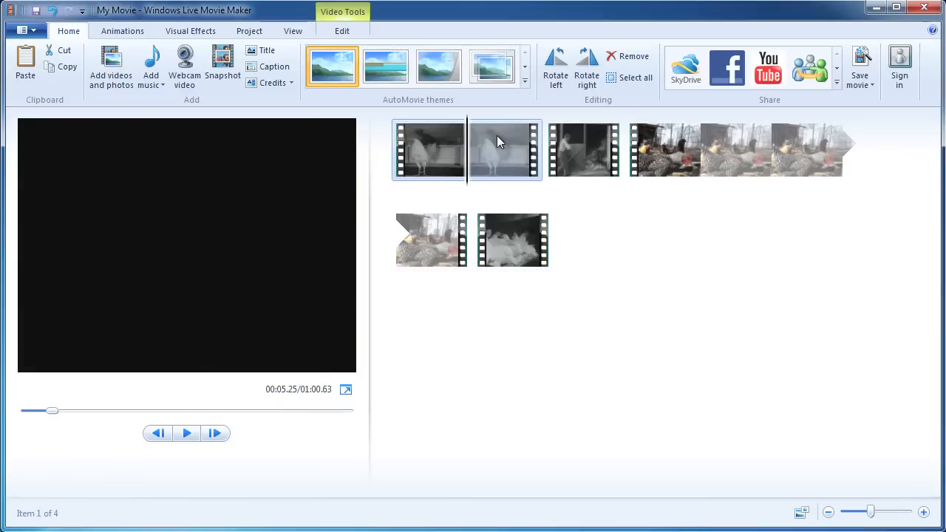
drag(489, 142, 607, 135)
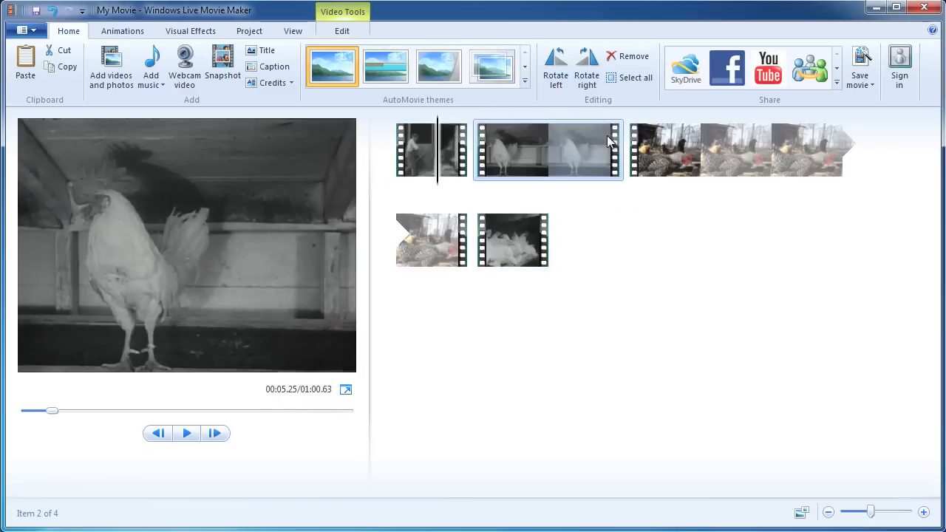
drag(535, 139, 402, 148)
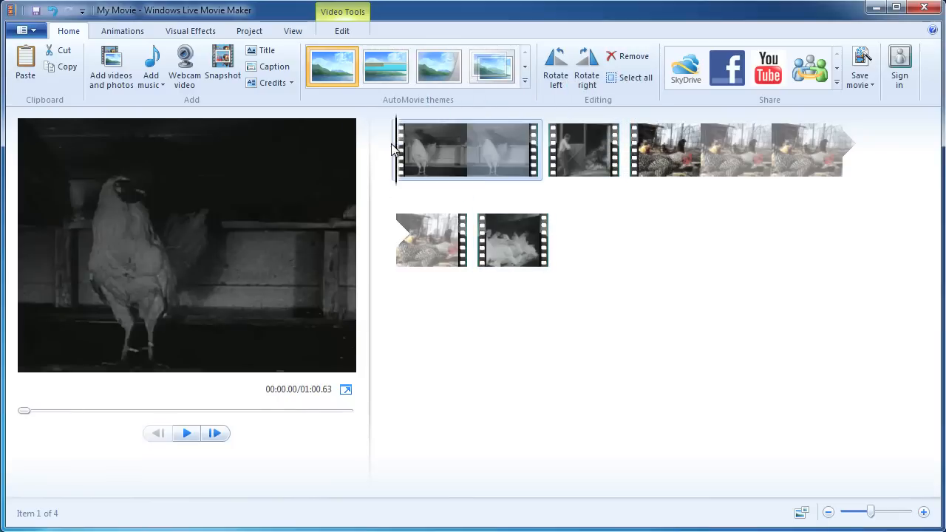
drag(591, 148, 561, 147)
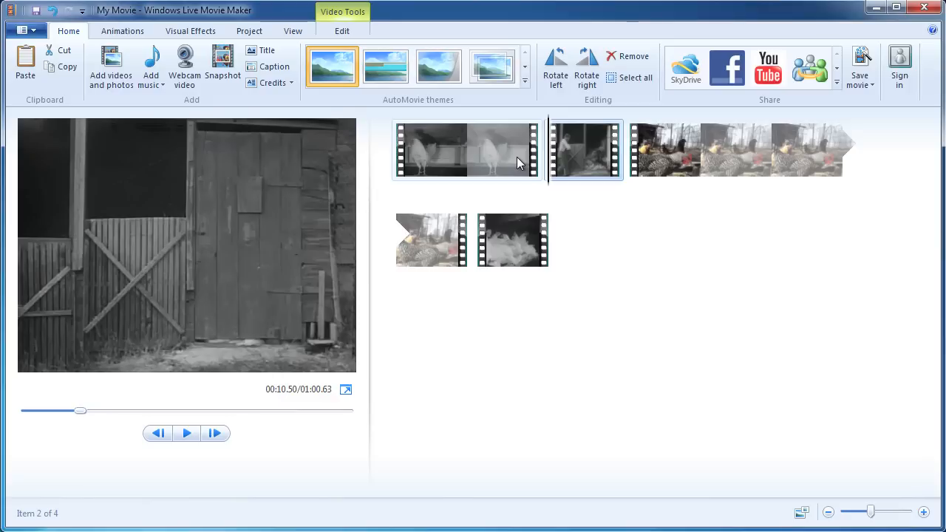
click(670, 152)
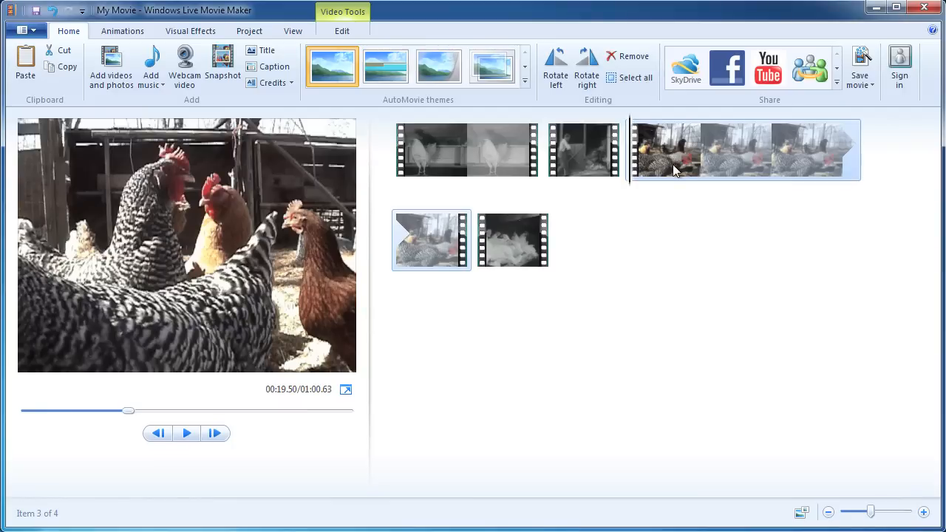
Play the hens clip, pause near the cut, and step back six frames.
key(space)
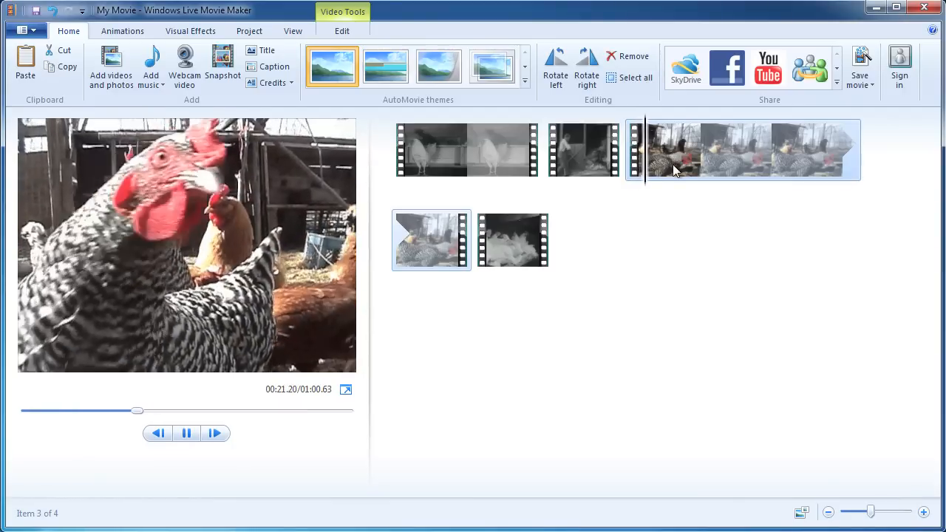
key(space)
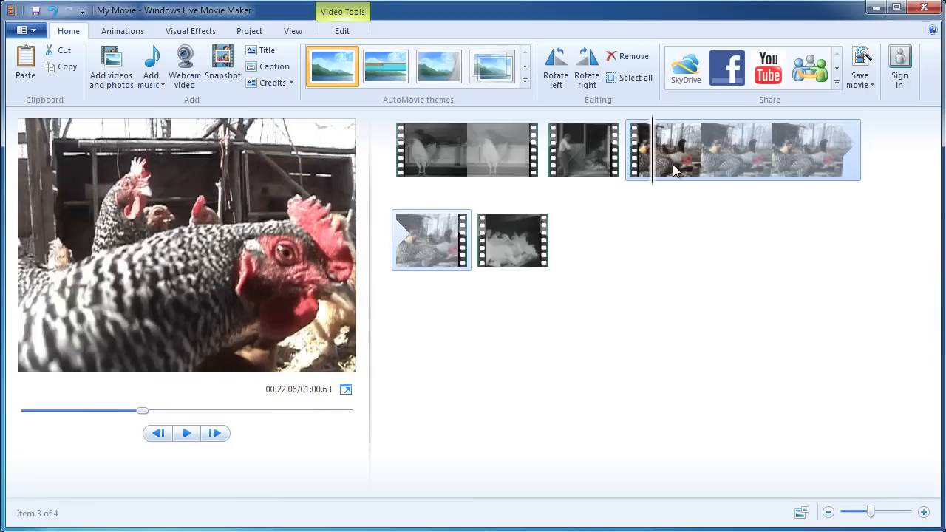
click(164, 434)
click(164, 433)
click(164, 433)
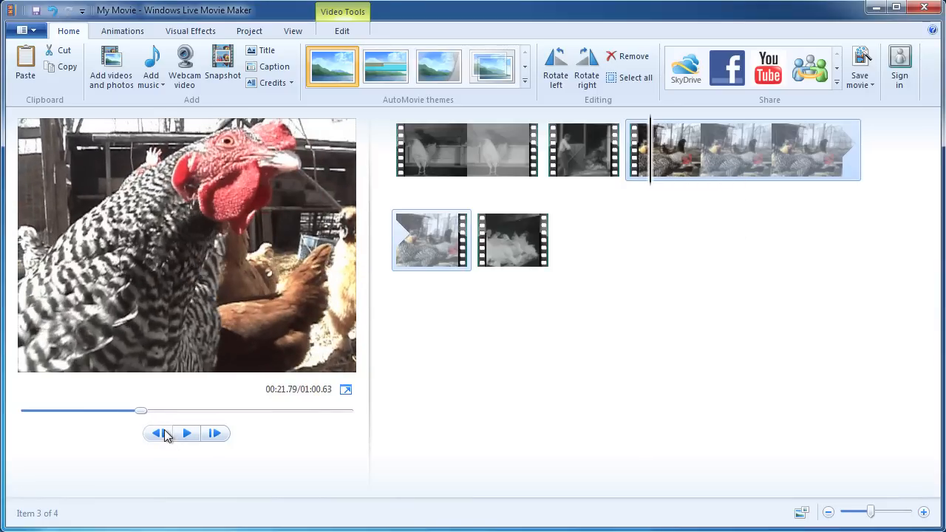
click(164, 434)
click(164, 434)
click(164, 434)
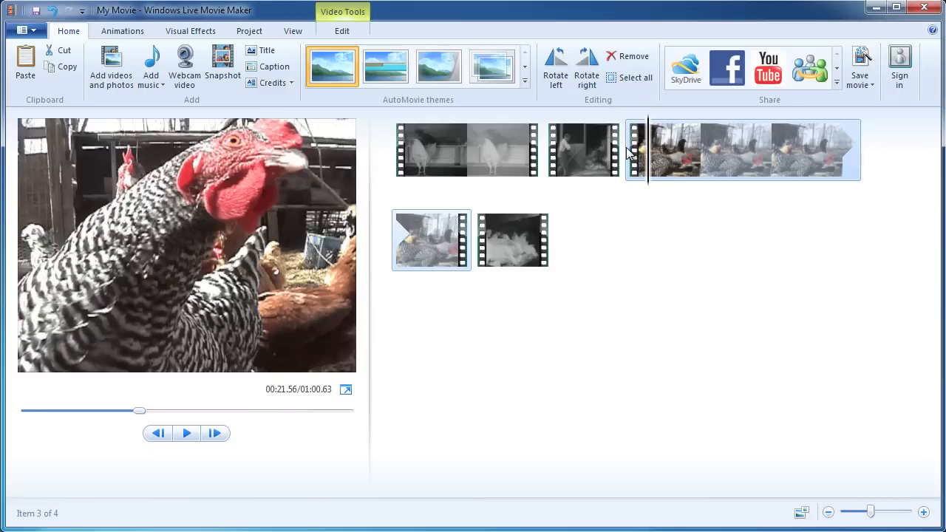
Step back nine more frames and forward two to land on 00:21.22.
mouse_move(759, 139)
click(161, 435)
click(160, 436)
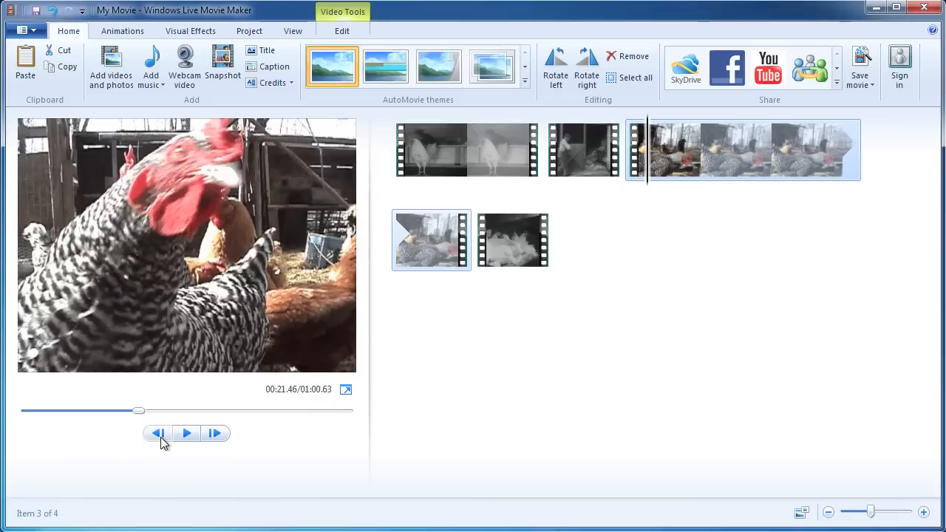
click(161, 436)
click(160, 436)
click(160, 436)
click(160, 436)
click(161, 436)
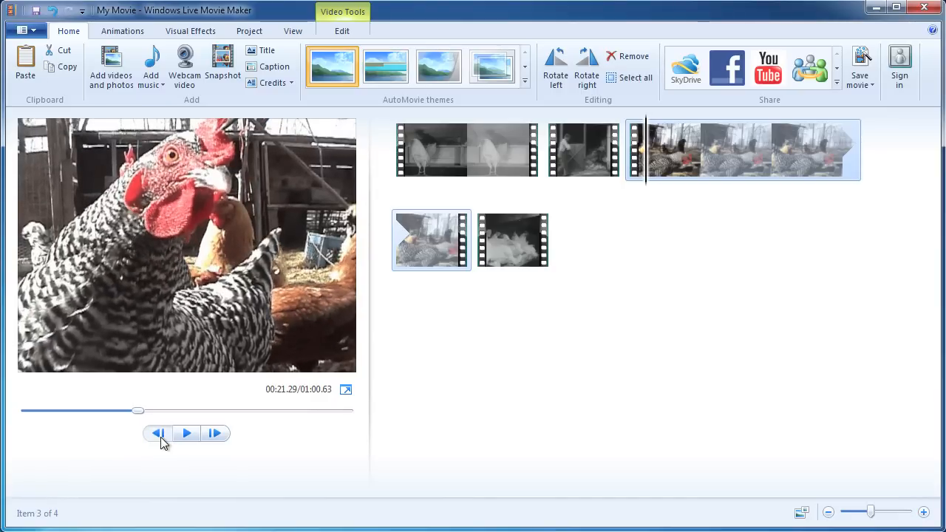
click(161, 436)
click(160, 435)
click(160, 436)
click(161, 435)
click(160, 435)
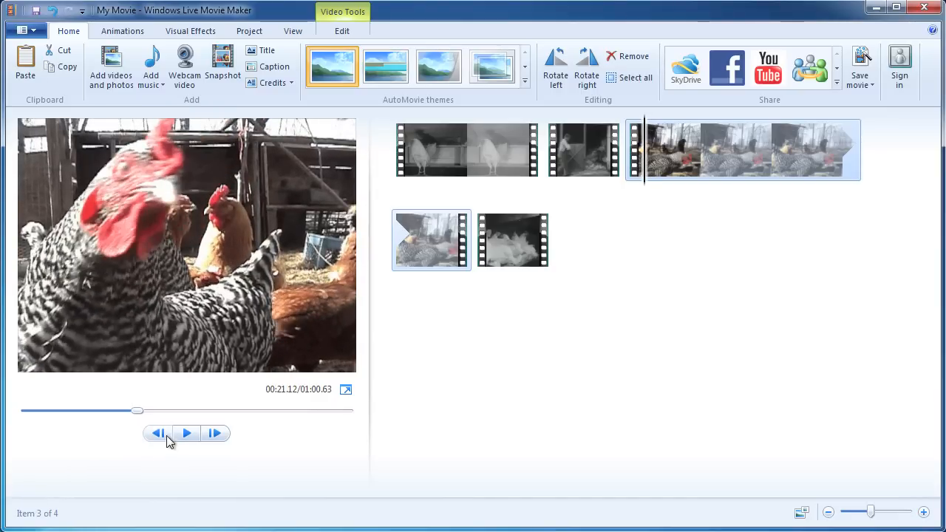
click(215, 436)
click(215, 436)
click(215, 436)
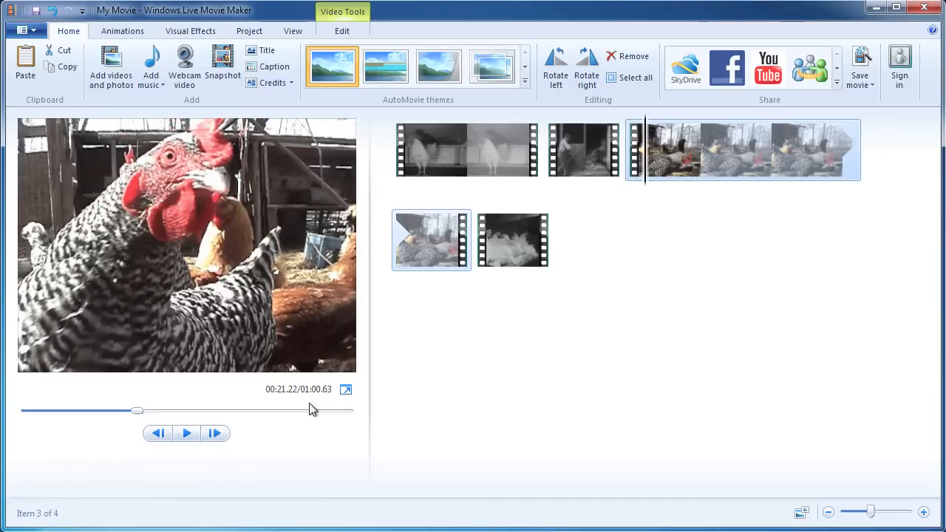
Split the hens clip at 00:21.22 and select the 1.72-second opening piece.
right_click(646, 188)
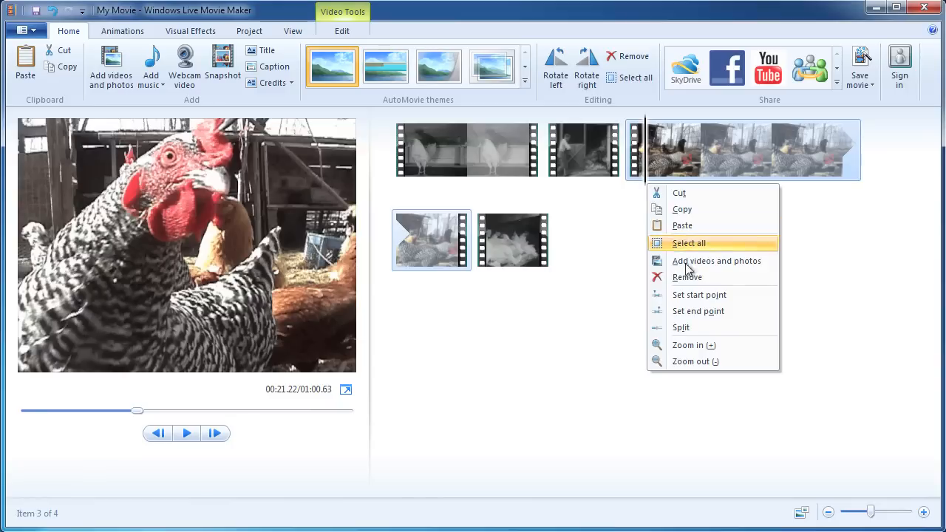
click(715, 327)
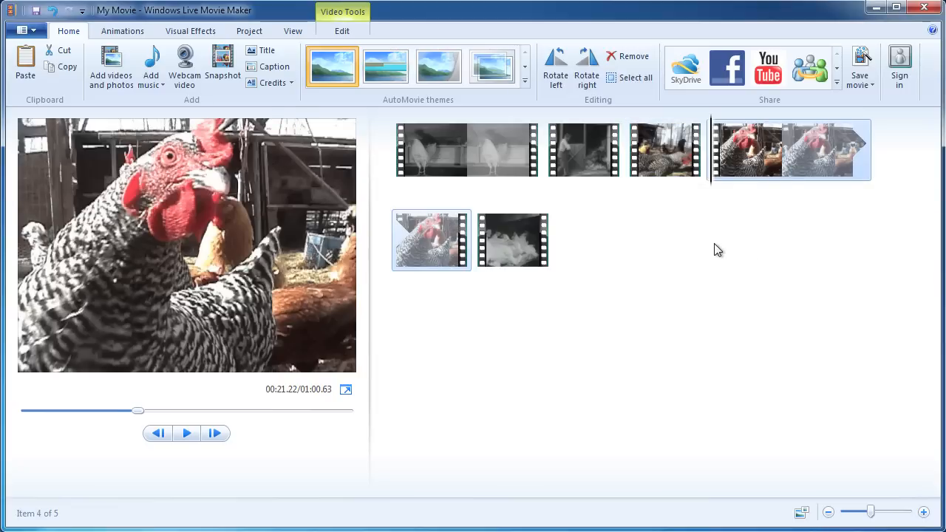
click(665, 151)
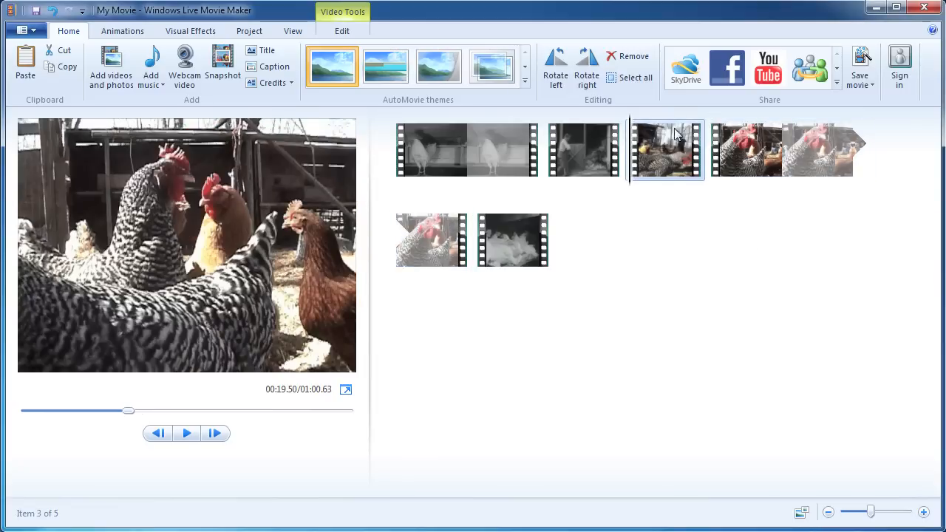
Compare the two split pieces by selecting each in turn, ending on the short piece.
click(755, 139)
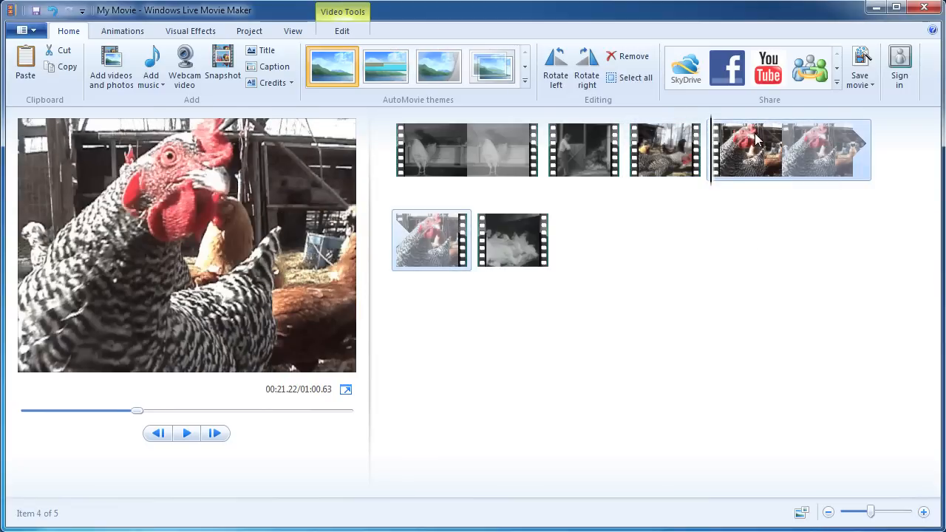
click(657, 148)
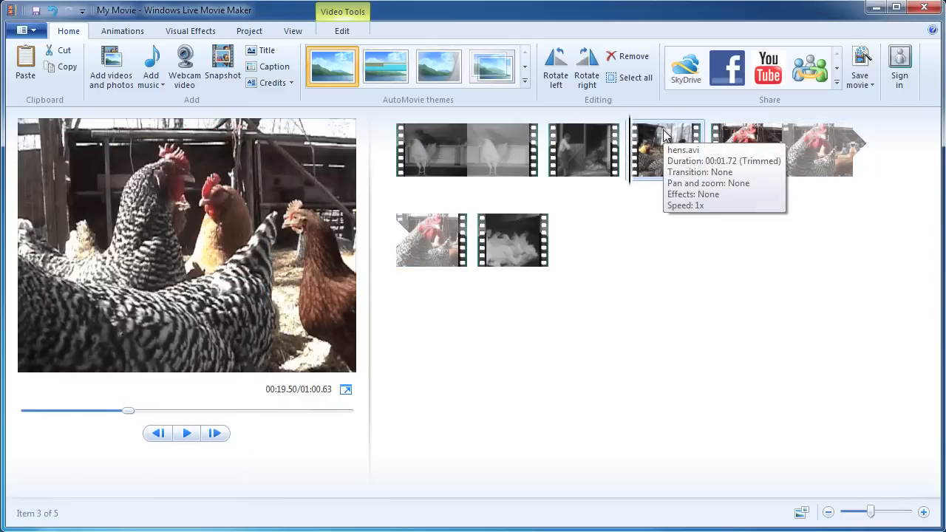
click(743, 139)
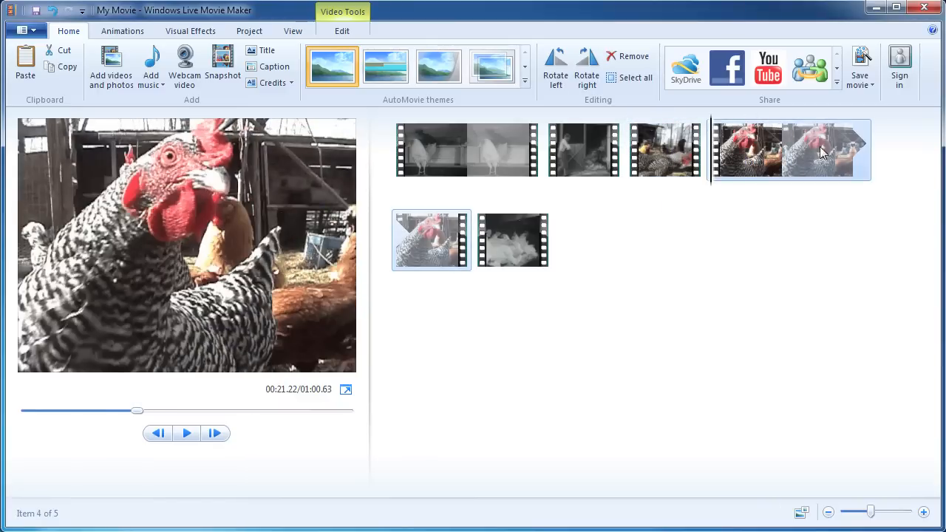
click(668, 151)
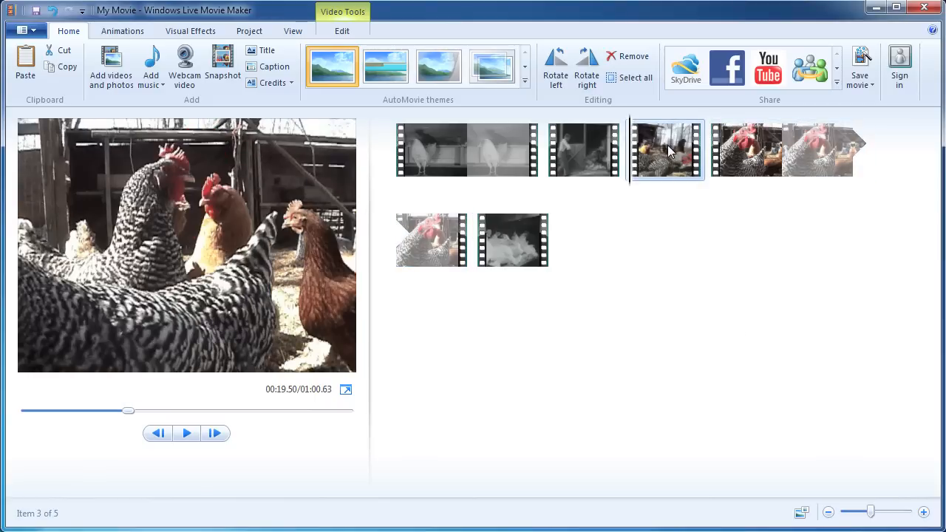
Delete the short hens piece, preview from the new cut, then undo to restore it.
right_click(669, 148)
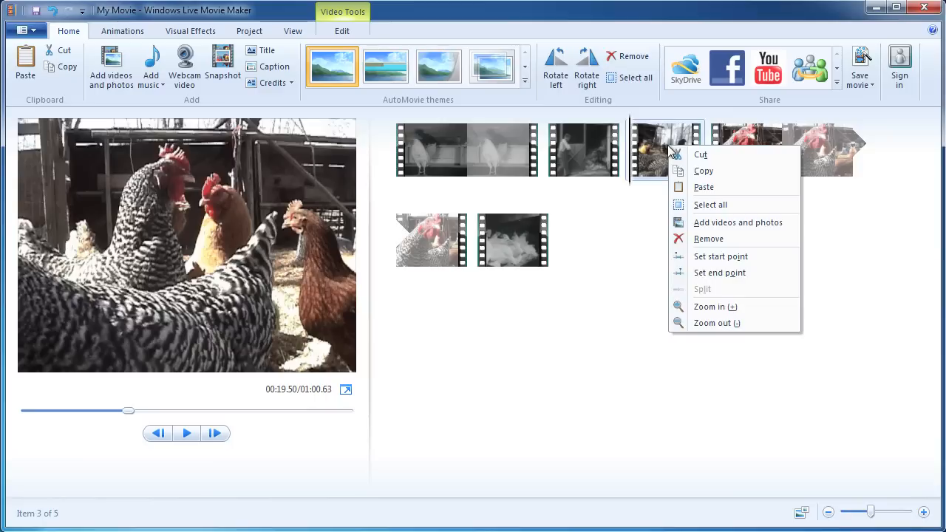
click(708, 239)
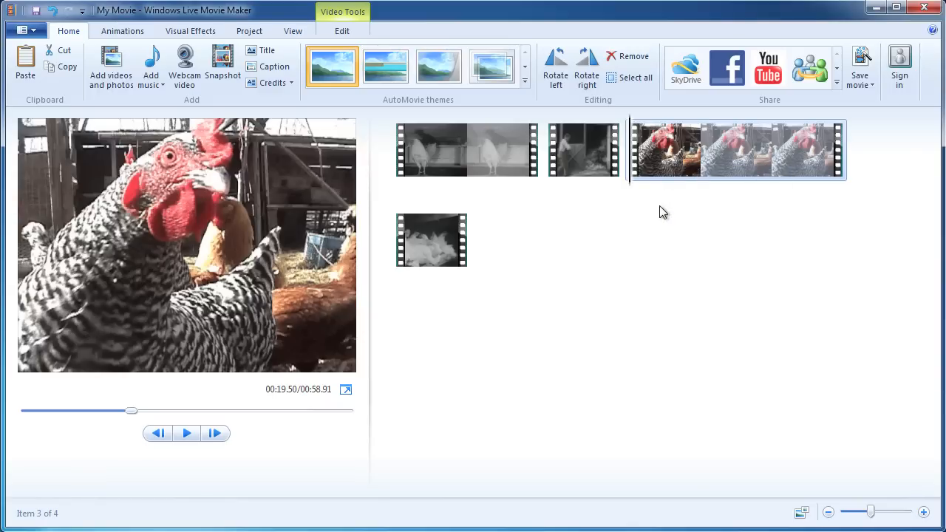
key(space)
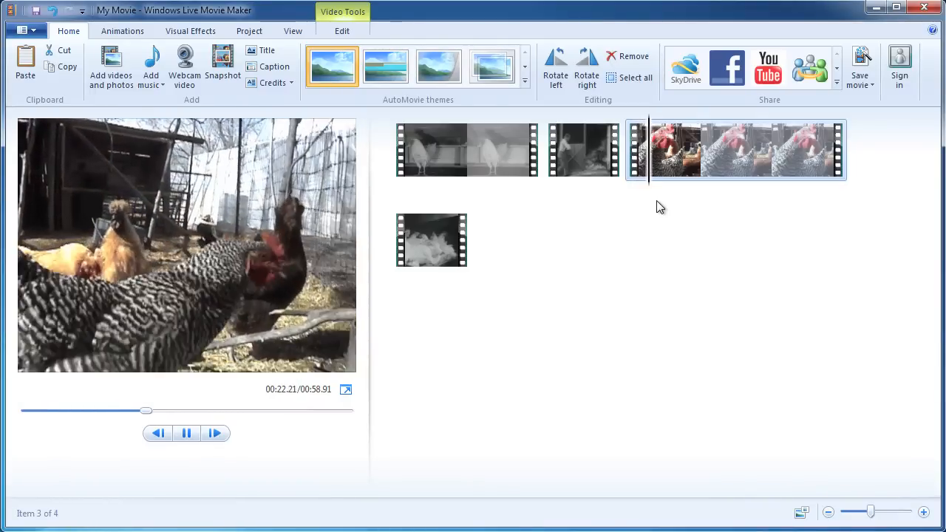
key(space)
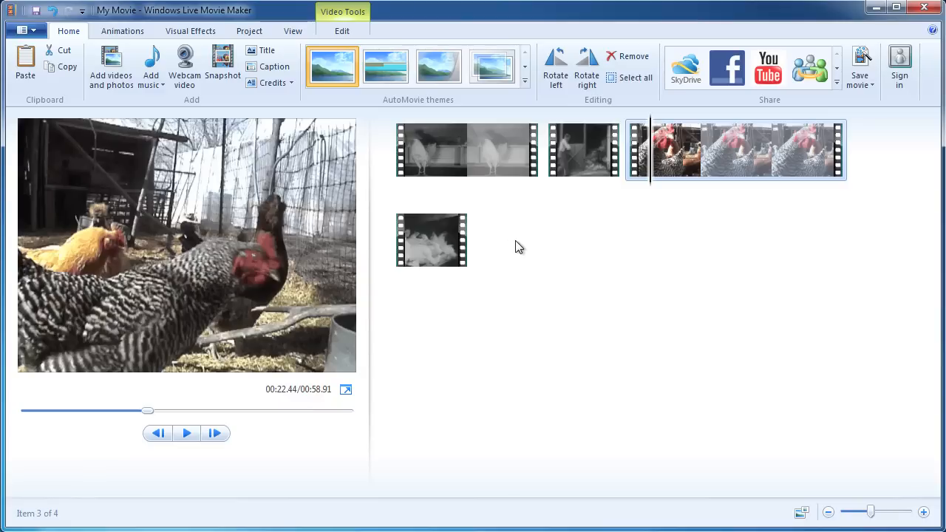
click(54, 11)
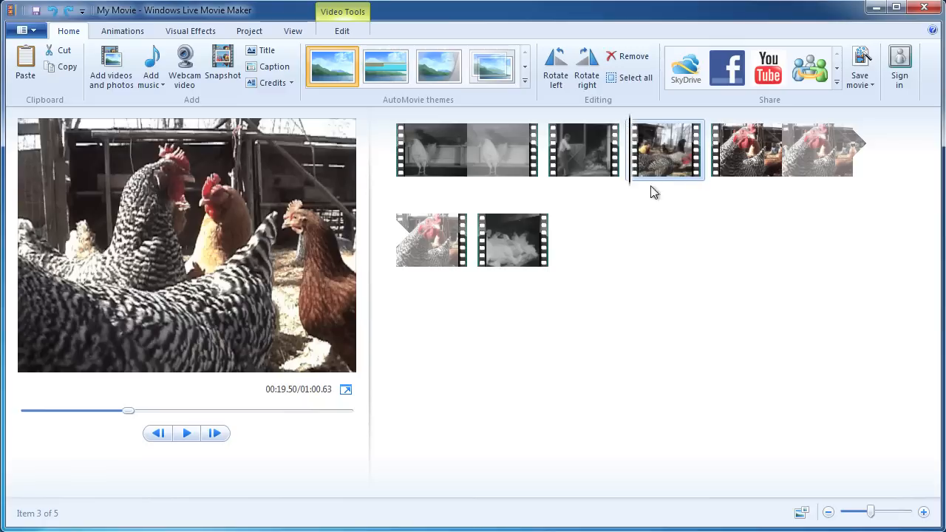
Remove the 1.72-second hens piece, leaving a 00:58.91 movie, and select 03_farmer_closes_door.
right_click(645, 142)
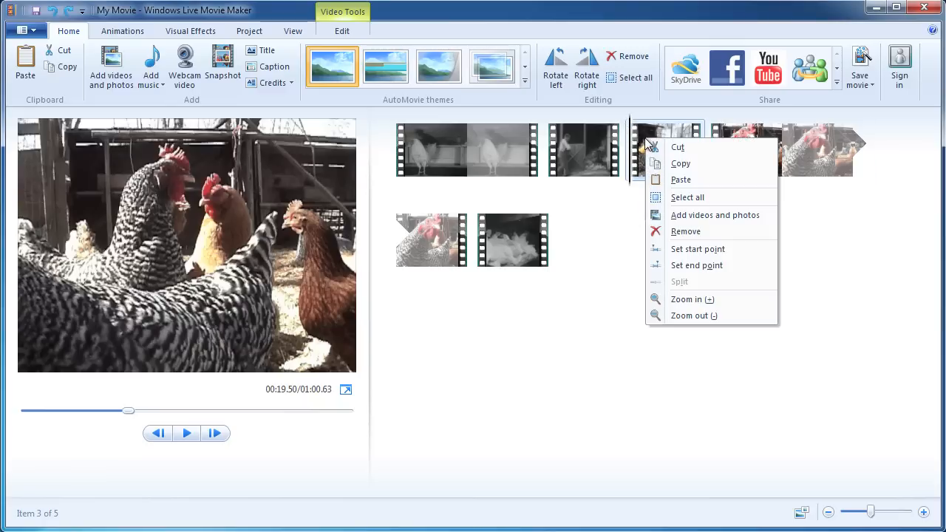
click(683, 233)
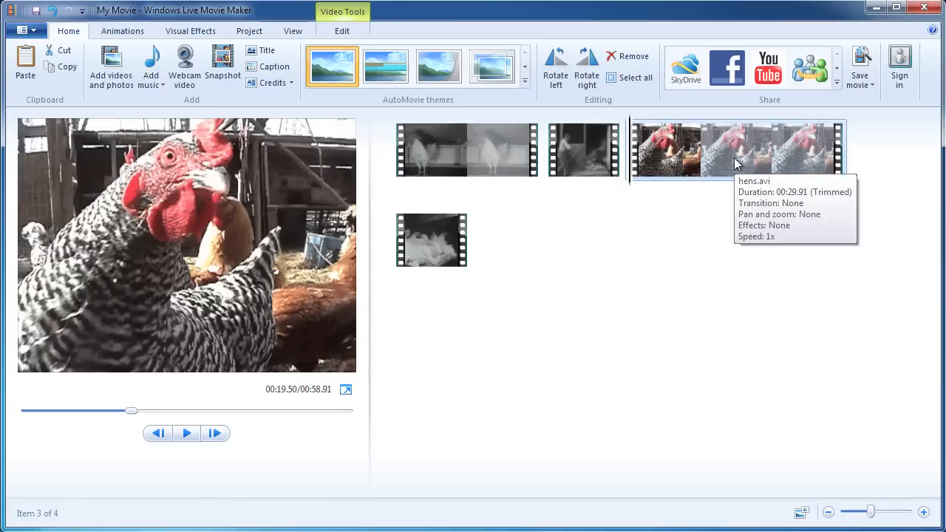
click(434, 234)
drag(433, 233, 485, 269)
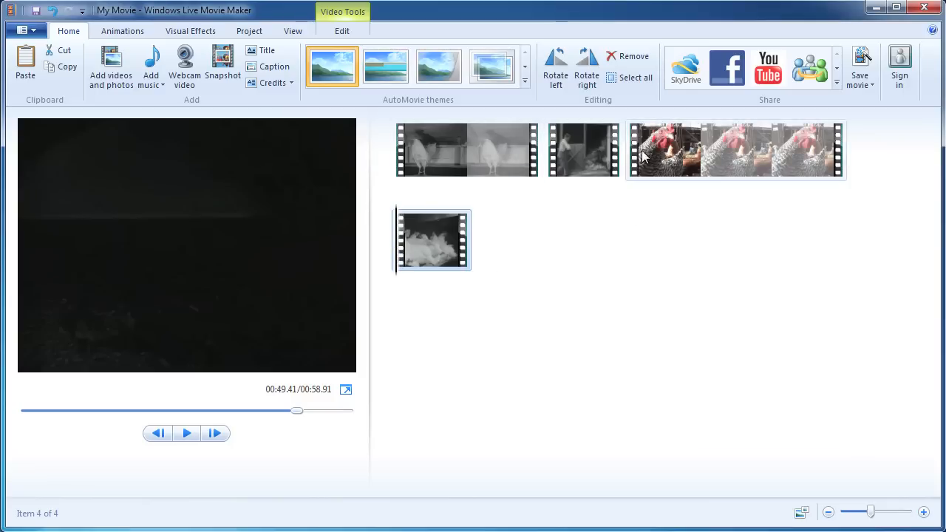
mouse_move(653, 154)
Save the project under the file name Olit522_MovieMaker.
click(35, 12)
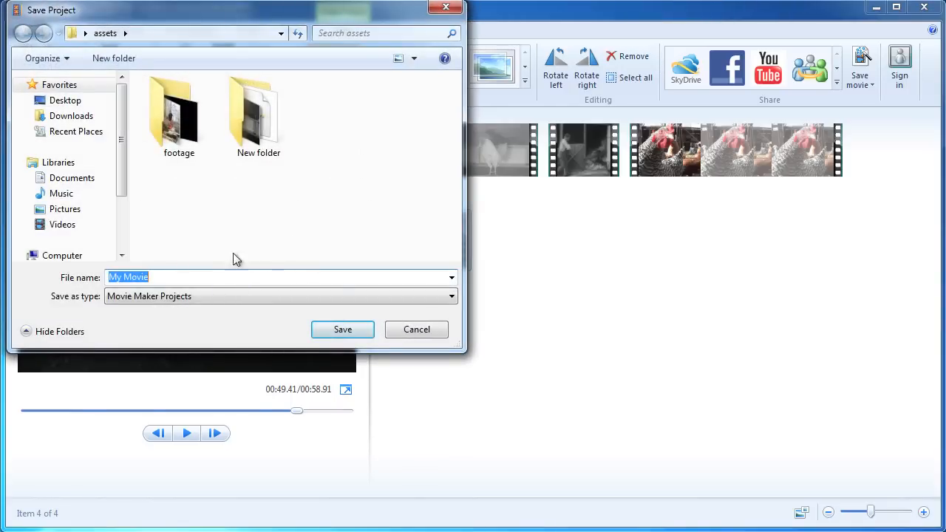
text(Olit522))
key(BackSpace)
text(_MovieMak)
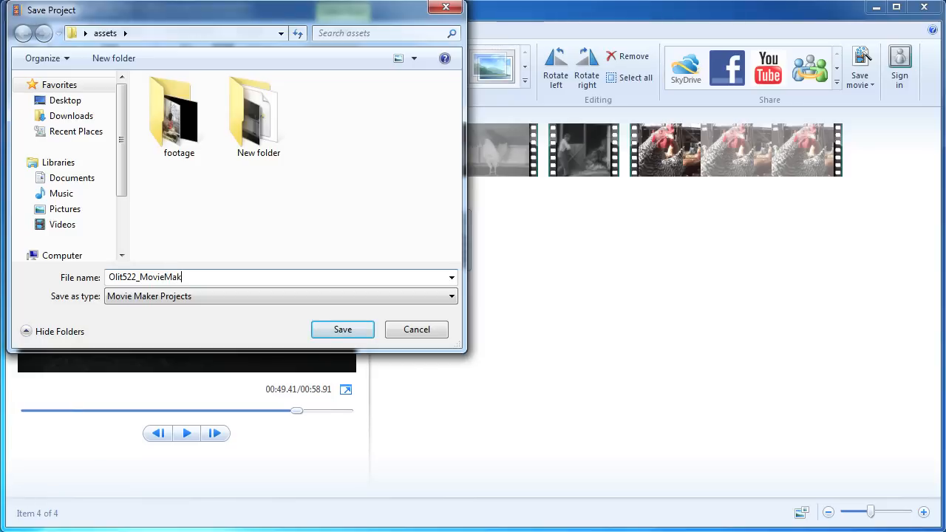
text(er)
click(342, 331)
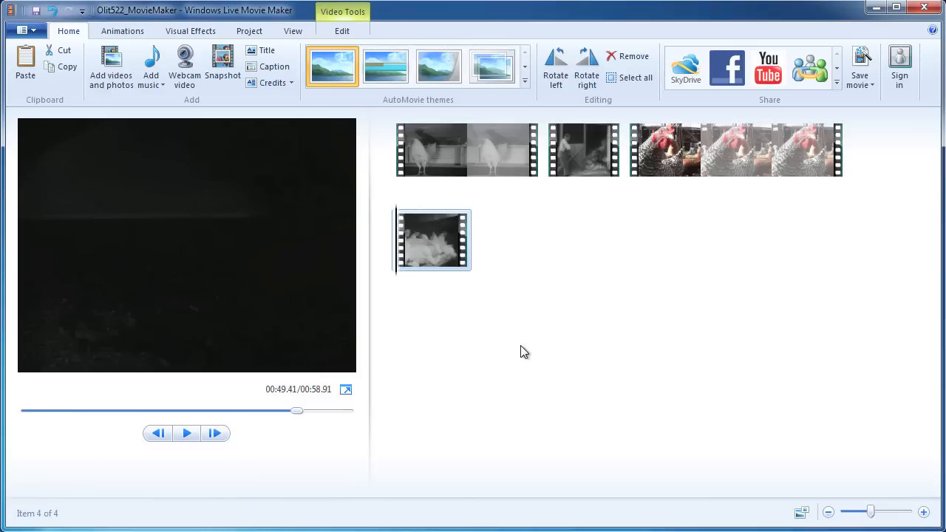
Append eggs.jpg from assets\New folder as the fifth storyboard item.
click(115, 65)
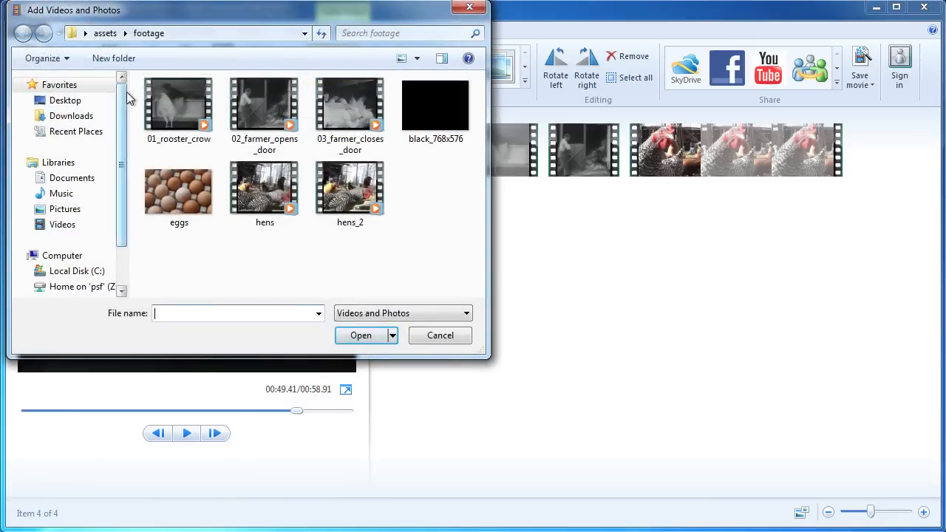
click(105, 33)
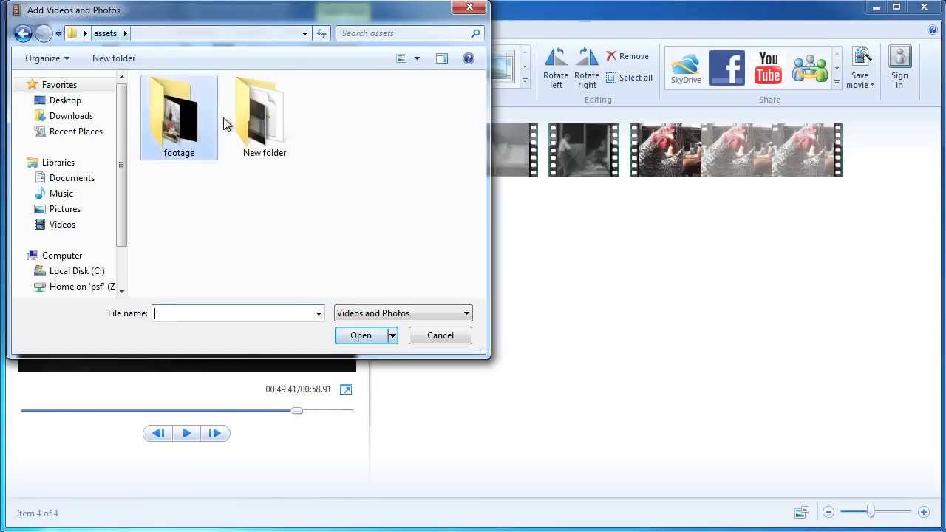
double_click(257, 122)
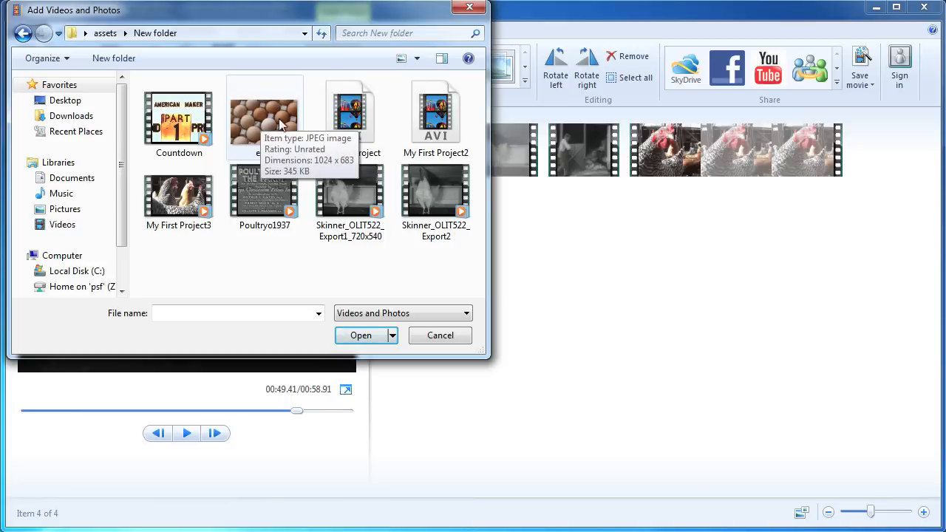
click(255, 124)
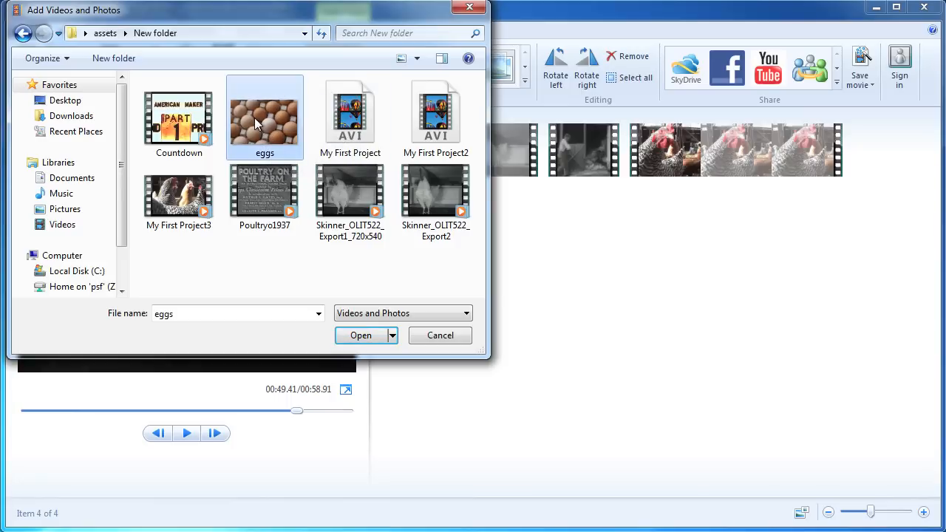
click(360, 335)
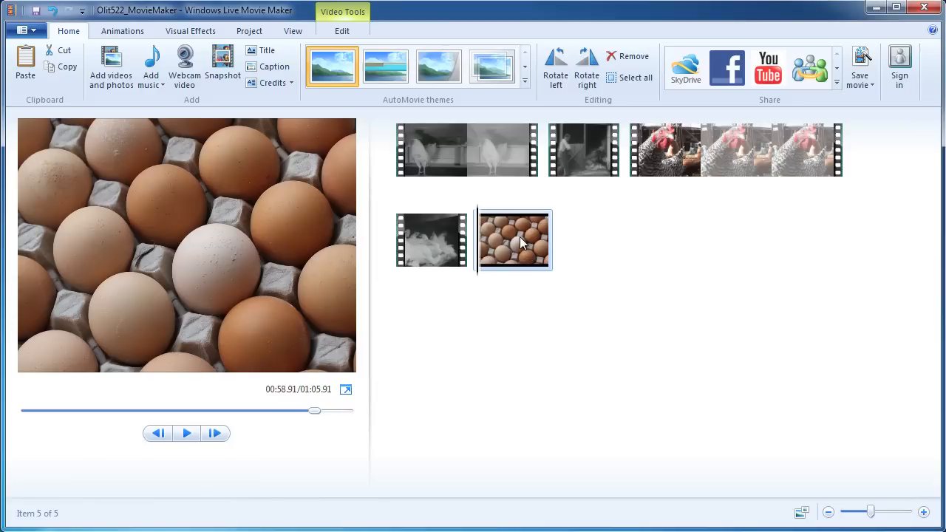
Change the eggs photo's duration from 7.00 to 10.00 seconds.
double_click(521, 242)
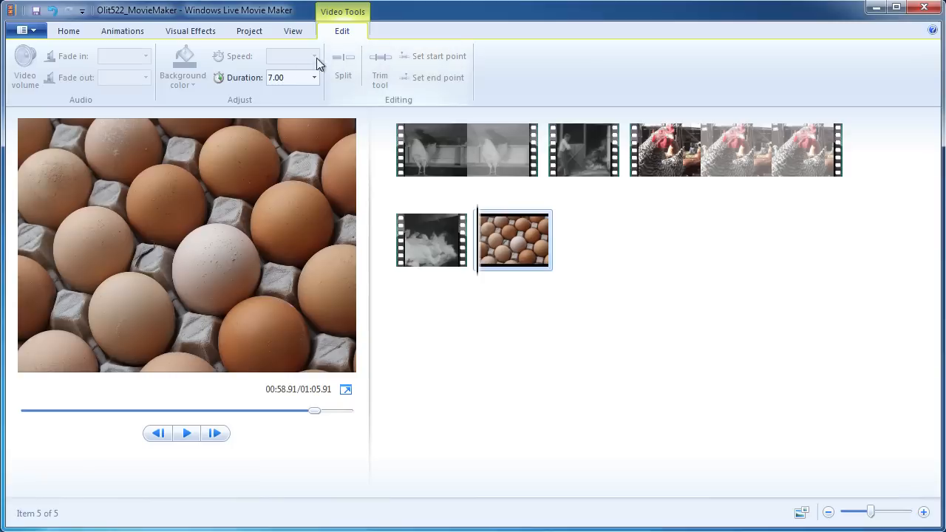
double_click(273, 79)
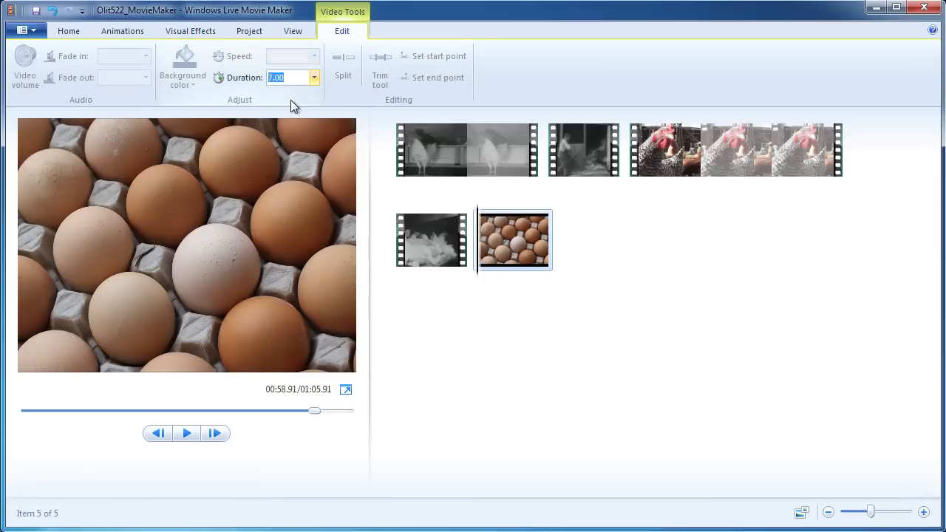
key(Return)
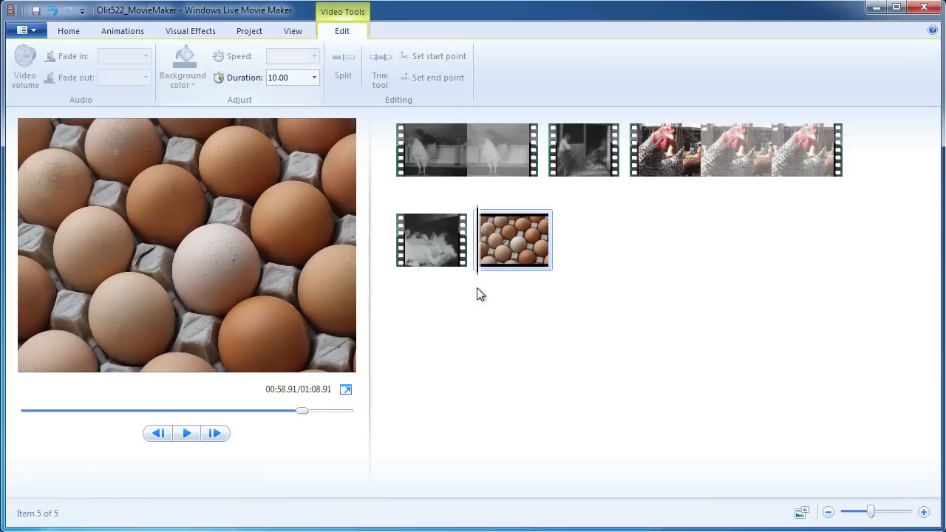
mouse_move(521, 252)
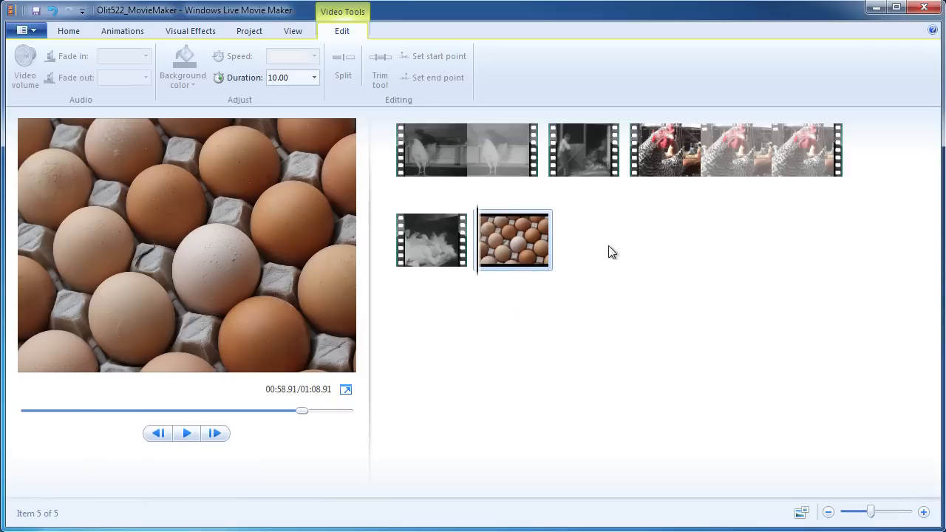
Play a preview from the farmer clip through the eggs photo, then stop it.
click(434, 251)
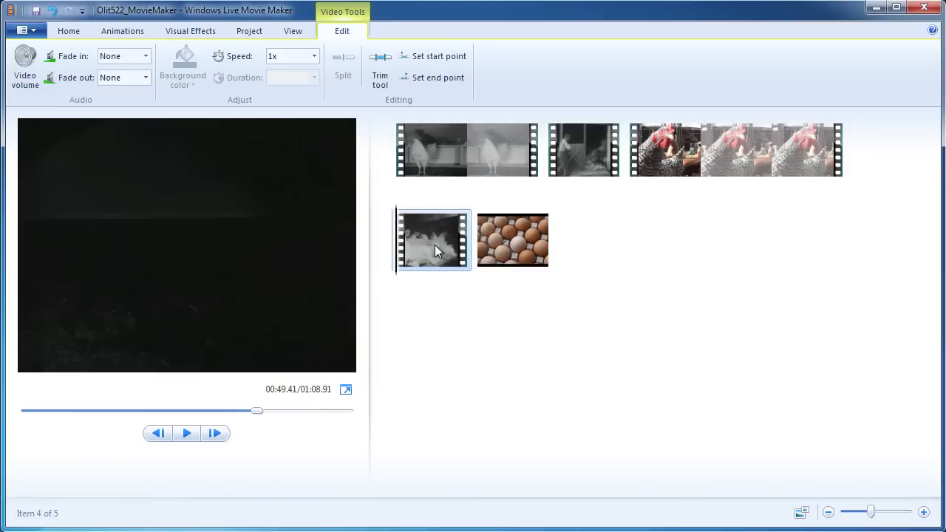
key(space)
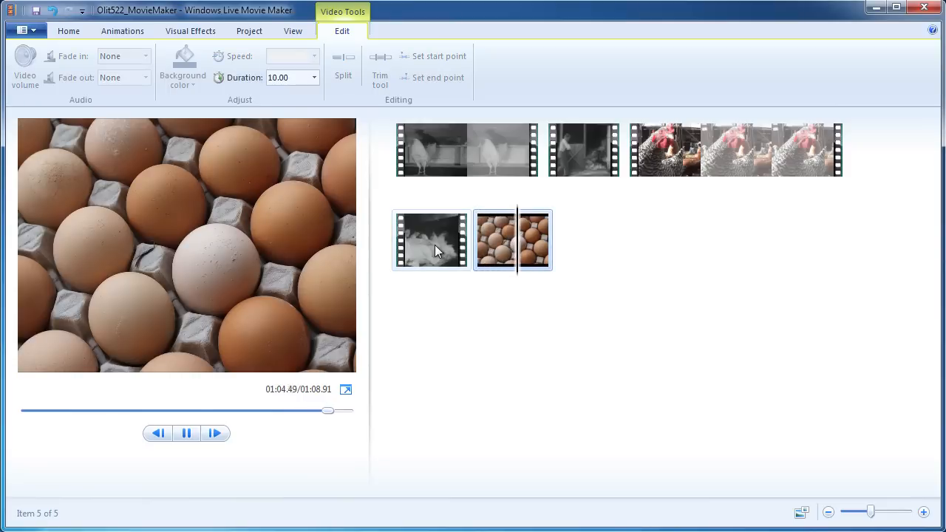
key(space)
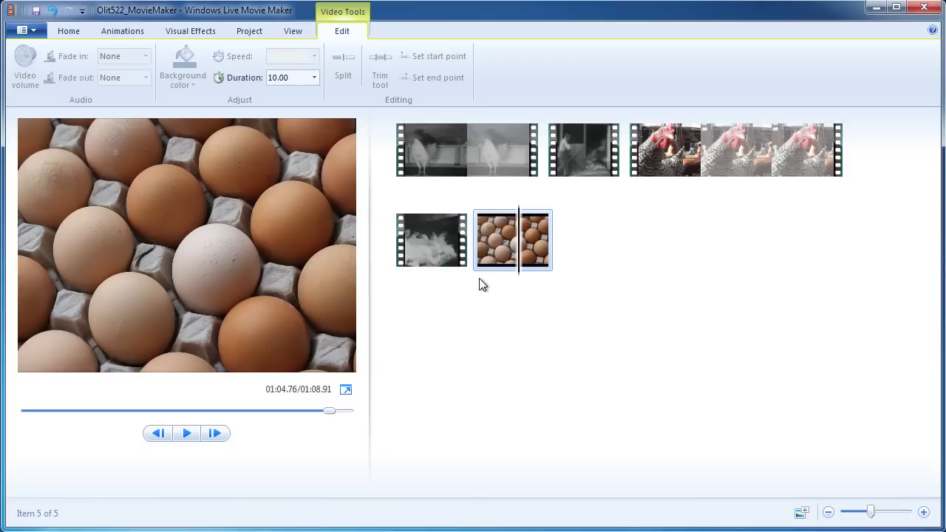
mouse_move(420, 253)
click(65, 32)
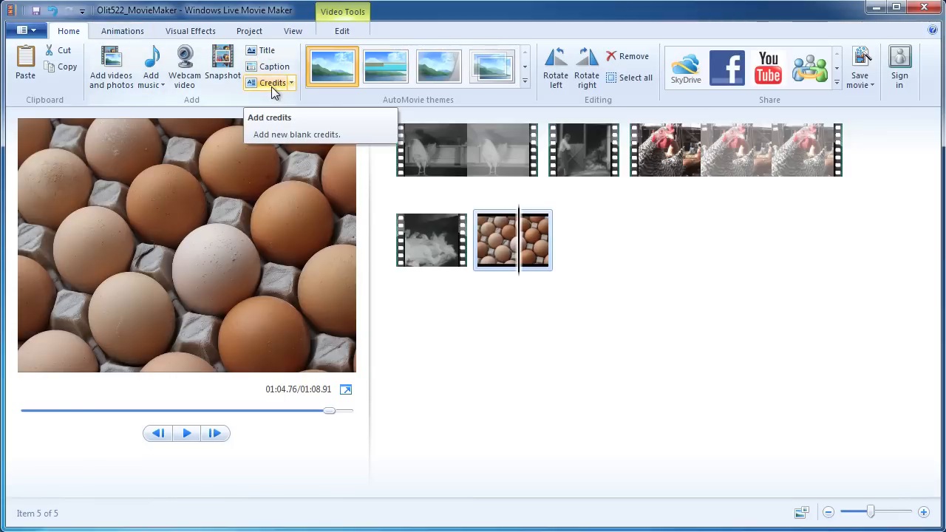
Show the Animations options and select the farmer-opens-door clip.
click(123, 31)
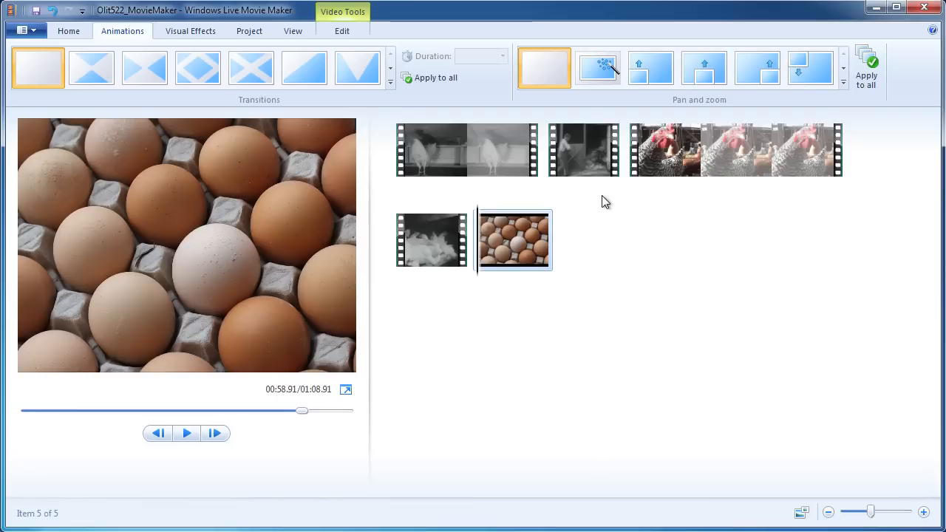
click(571, 146)
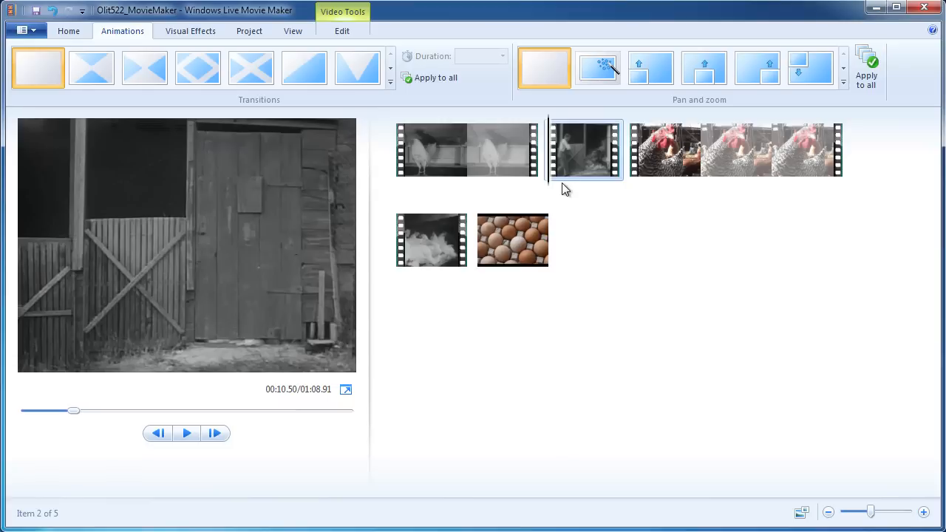
Apply a 1.50-second Crossfade from the Dissolves transitions into the farmer-opens-door clip.
click(390, 87)
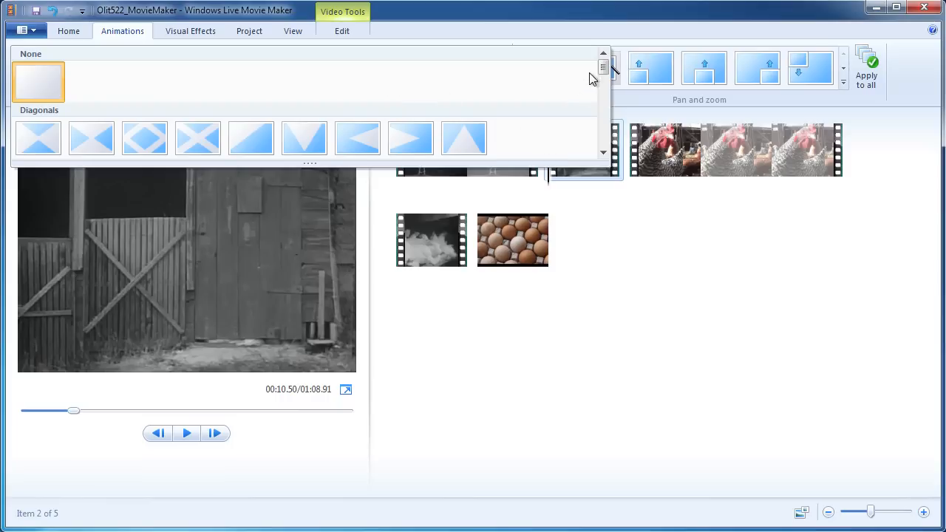
drag(603, 69, 606, 85)
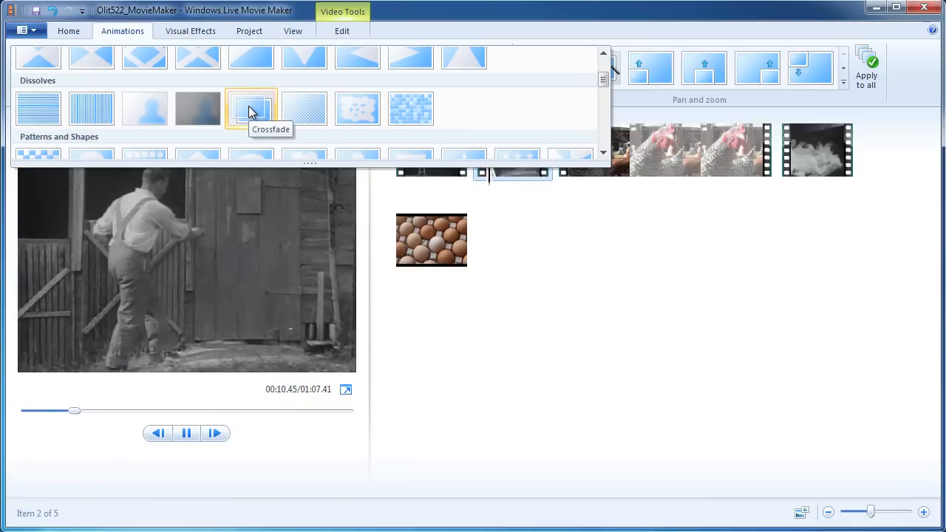
click(249, 110)
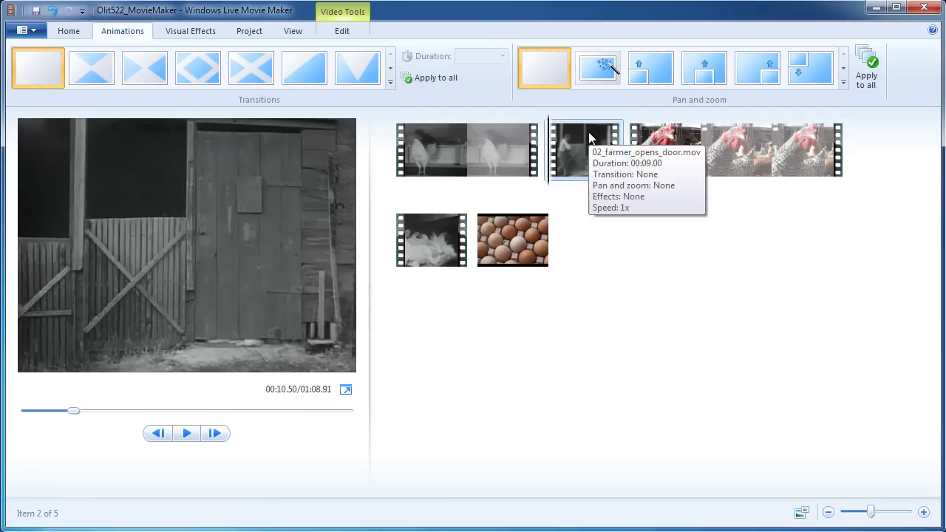
click(391, 83)
mouse_move(603, 70)
mouse_down()
mouse_move(603, 91)
mouse_move(604, 80)
mouse_up()
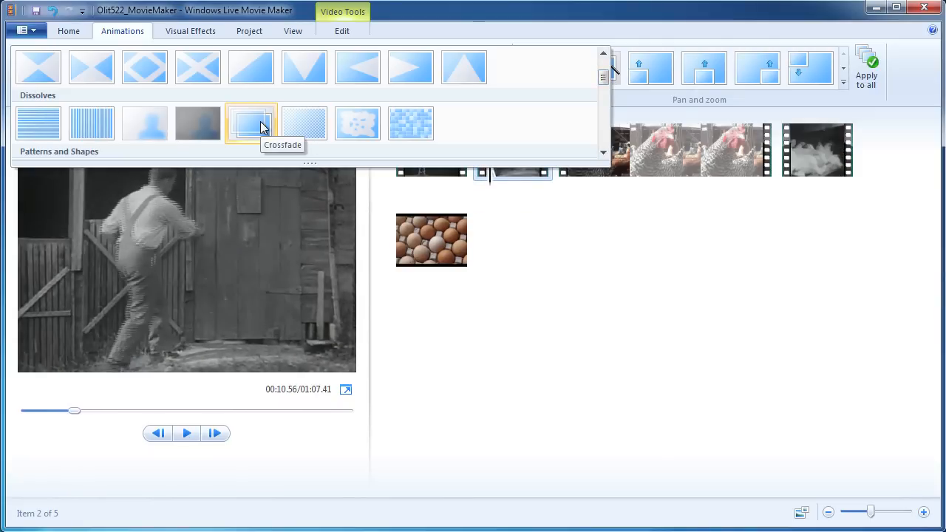
click(260, 125)
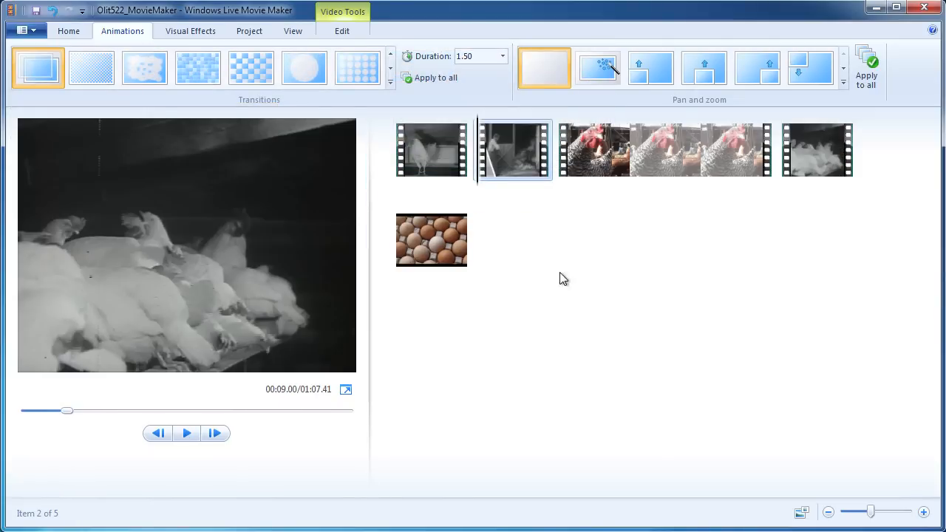
click(427, 176)
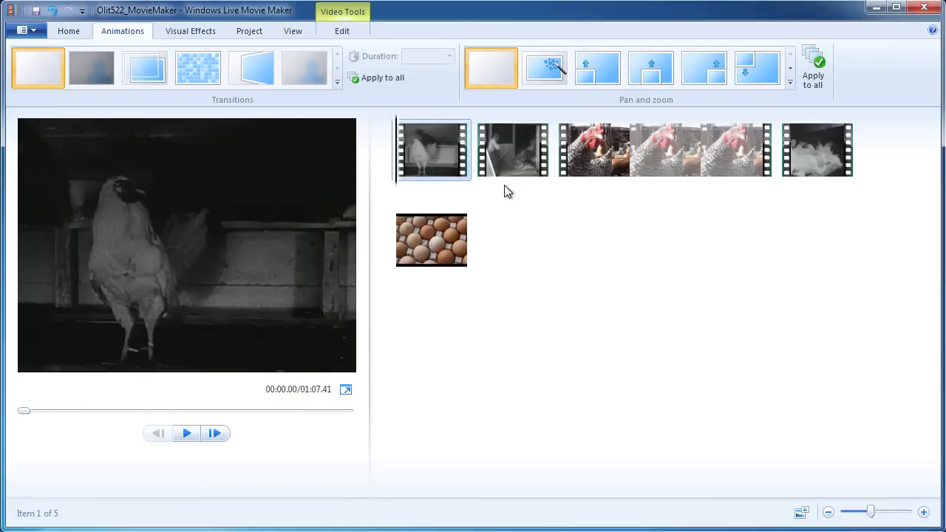
mouse_move(489, 180)
key(space)
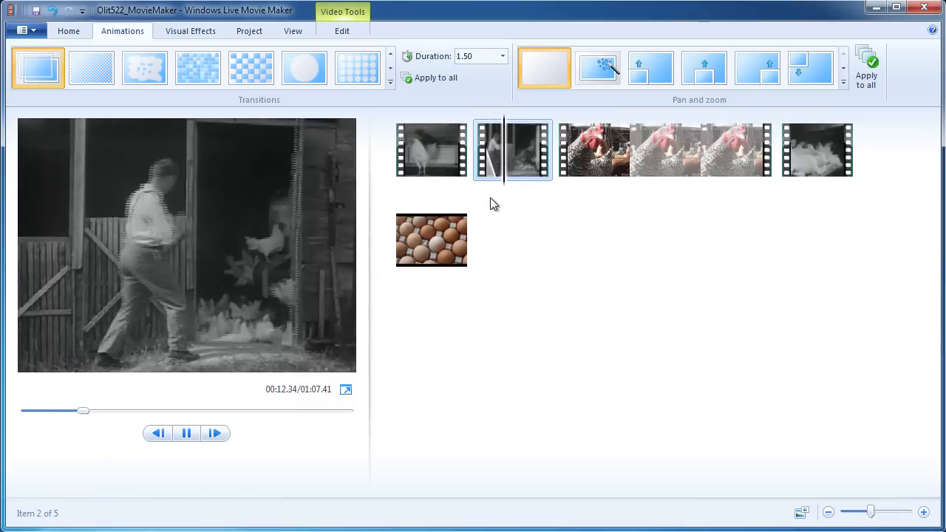
key(space)
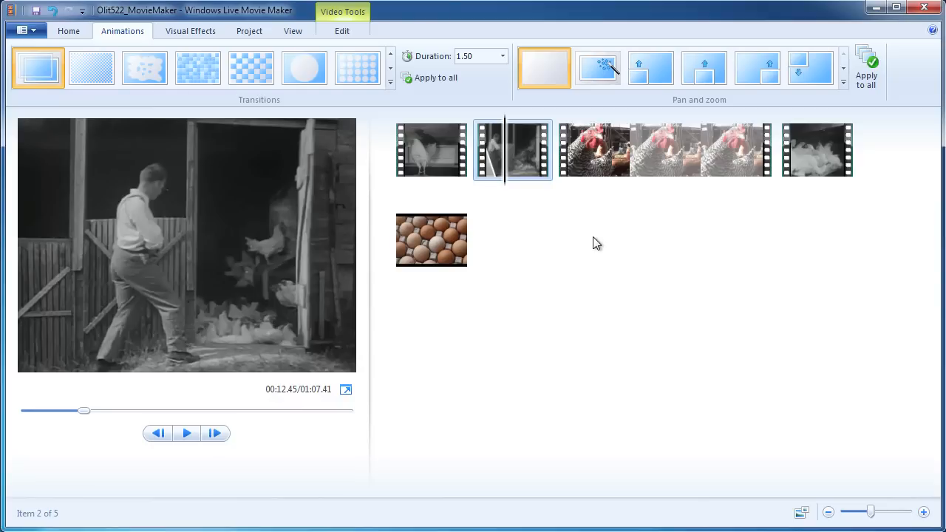
Give the hens clip a Crossfade transition.
click(587, 163)
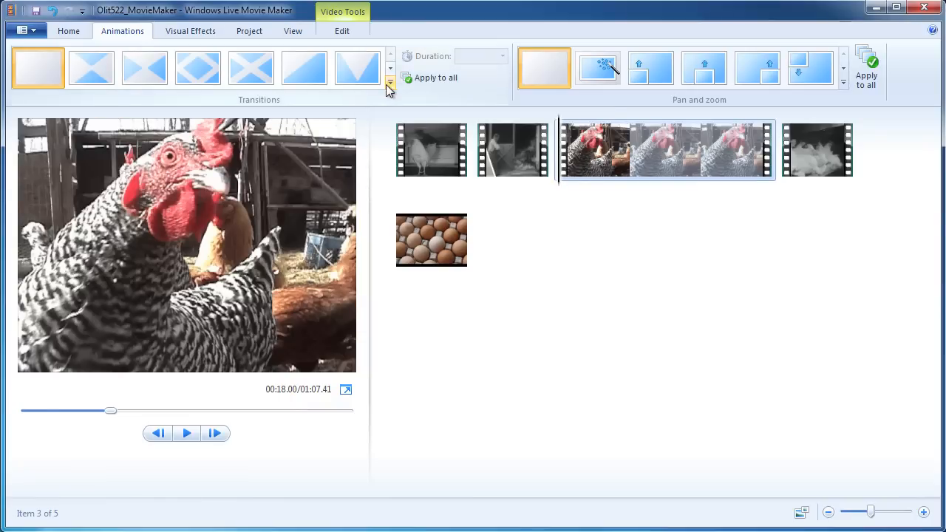
click(389, 87)
scroll(604, 78, down, 3)
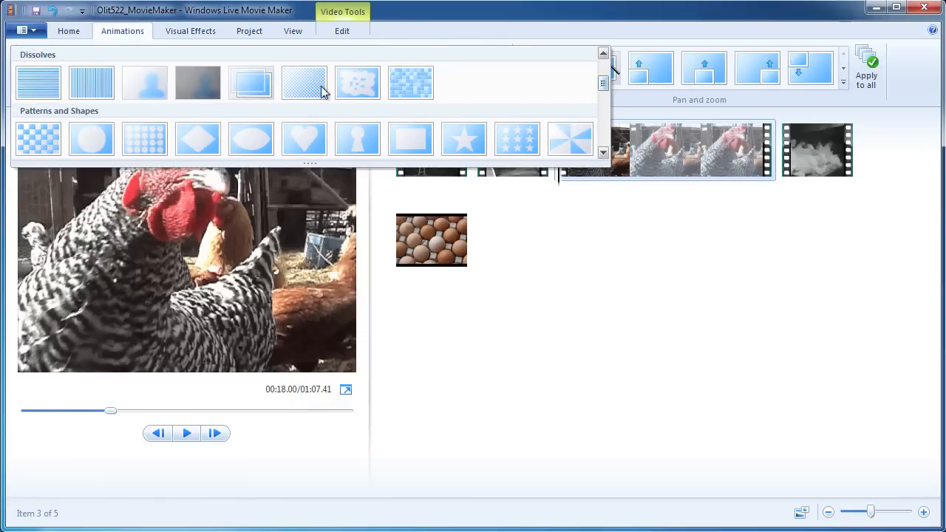
click(252, 81)
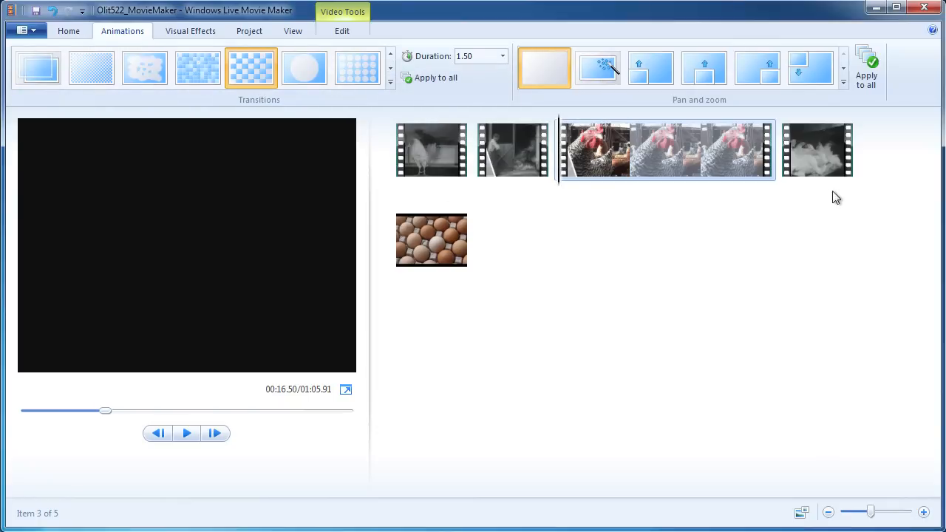
Give the fourth farm clip a Crossfade transition as well.
click(812, 157)
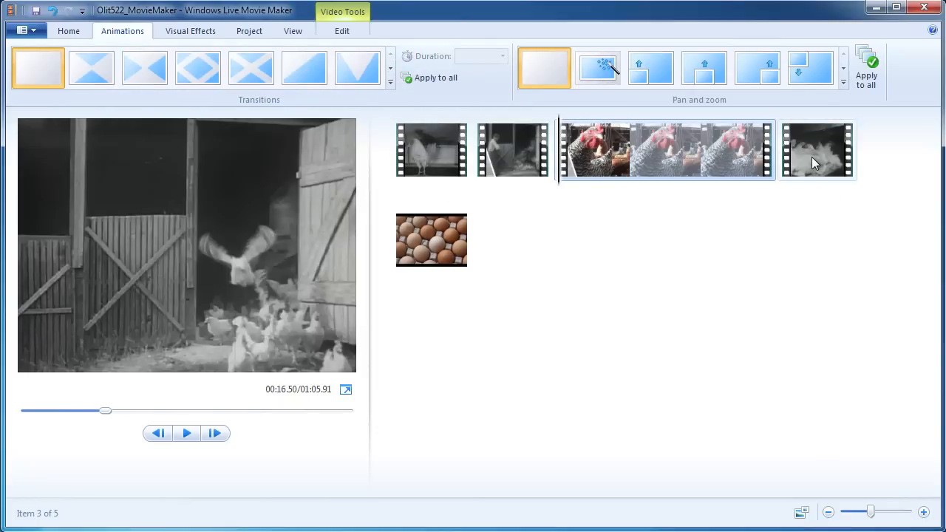
click(390, 84)
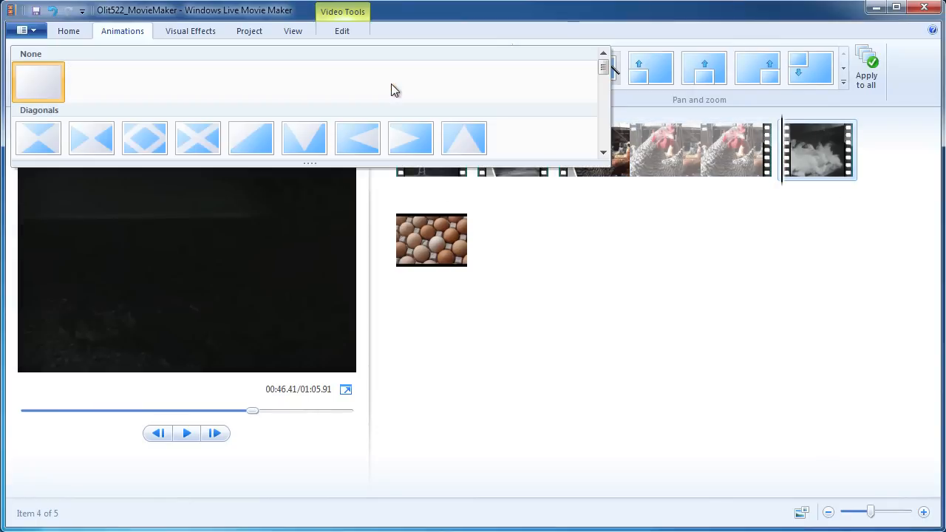
mouse_move(603, 65)
mouse_down()
mouse_move(604, 89)
mouse_move(606, 81)
mouse_up()
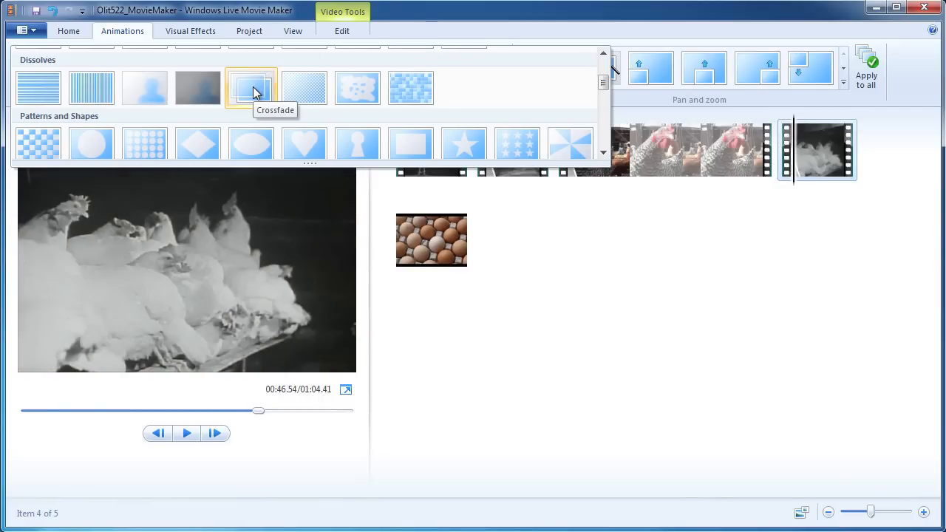
click(253, 90)
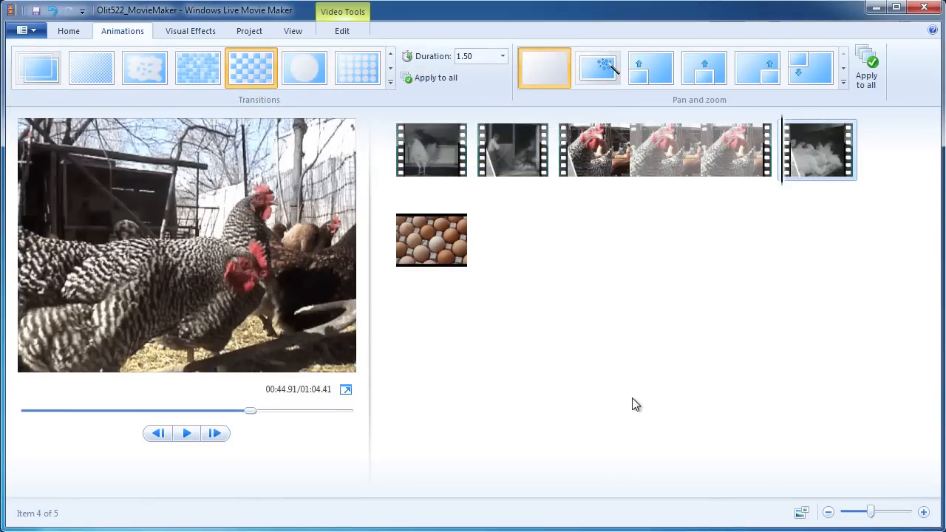
click(418, 231)
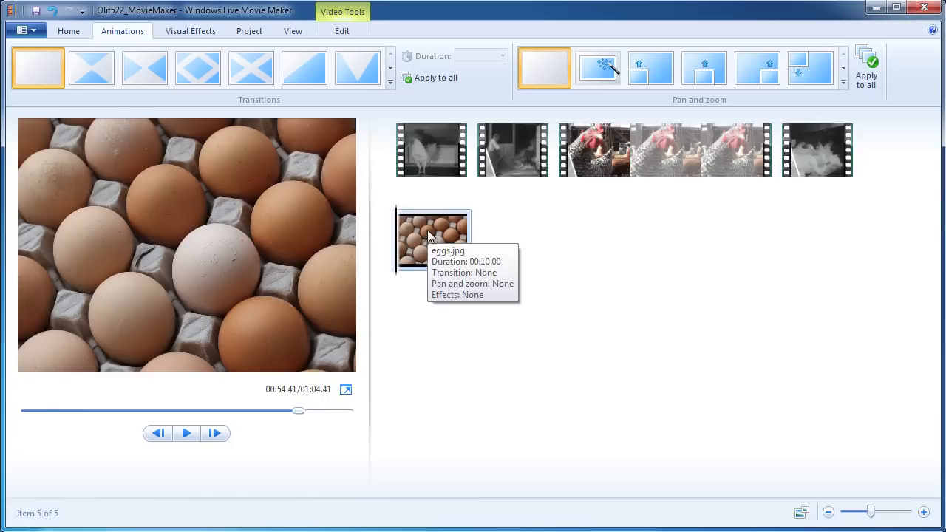
Expand the Transitions gallery down to Dissolves for the eggs.jpg Crossfade.
click(390, 82)
mouse_move(604, 67)
mouse_down()
mouse_move(606, 95)
mouse_move(604, 83)
mouse_up()
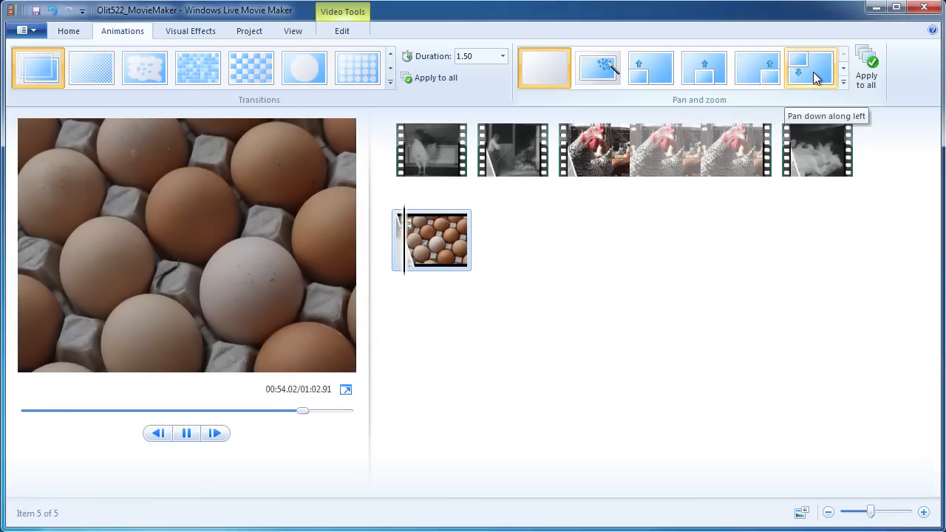
click(842, 82)
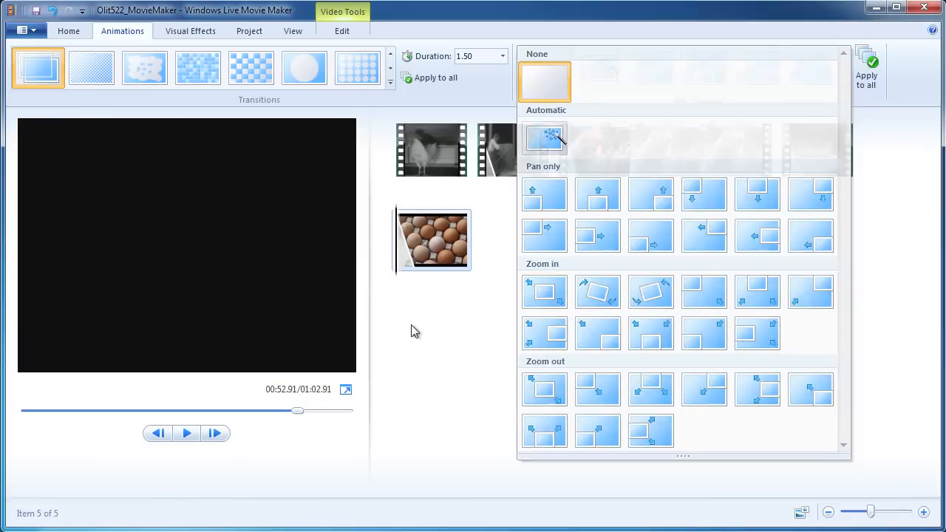
click(411, 330)
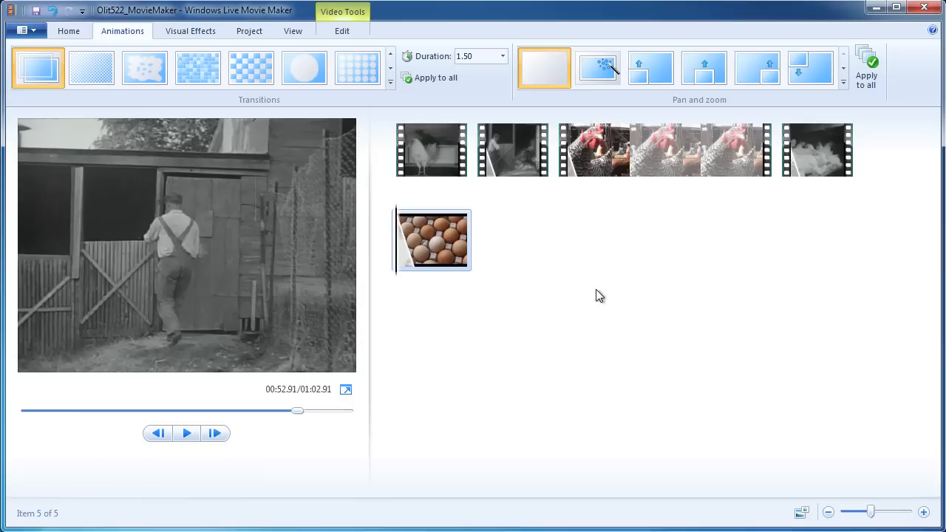
Select the opening rooster clip and bring back the Home tab tools.
click(424, 153)
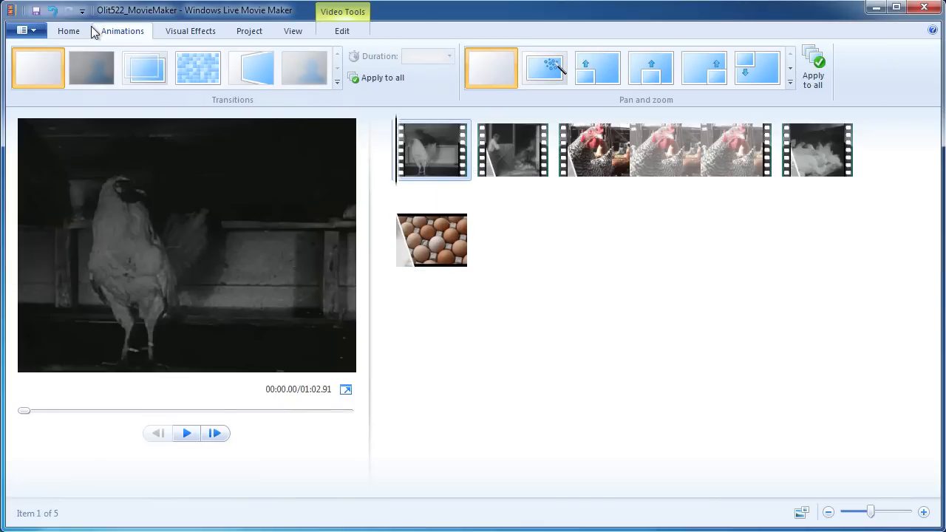
click(68, 30)
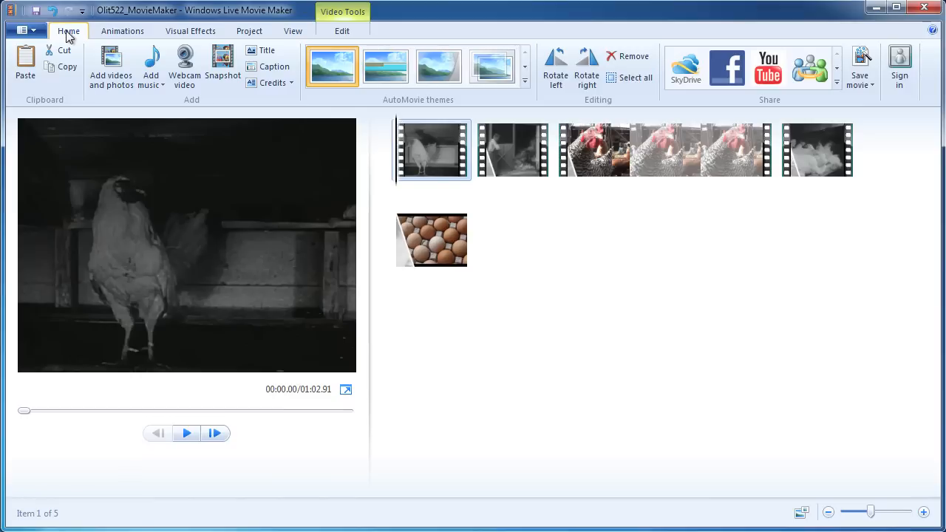
Insert a 7-second title slide ahead of the rooster clip.
click(252, 55)
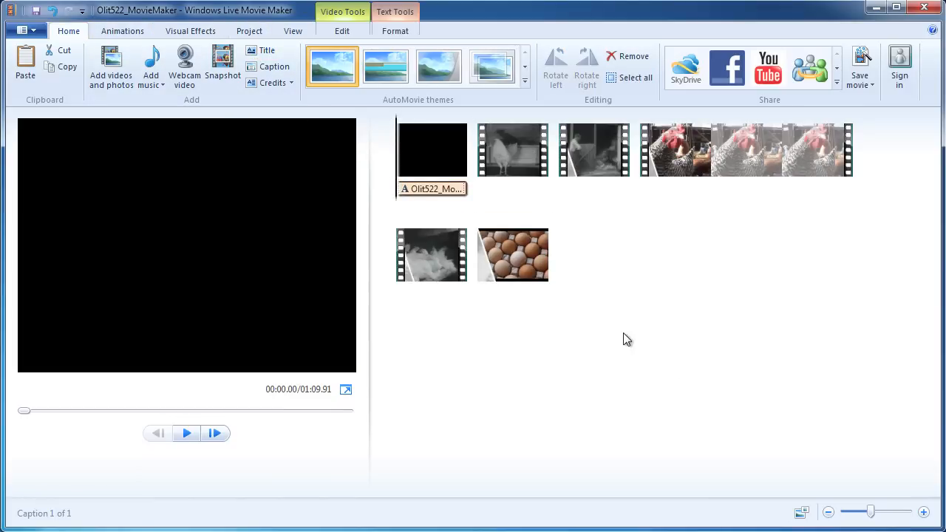
Open the Format settings for the Olit522_MovieMaker title caption from the storyboard.
double_click(421, 190)
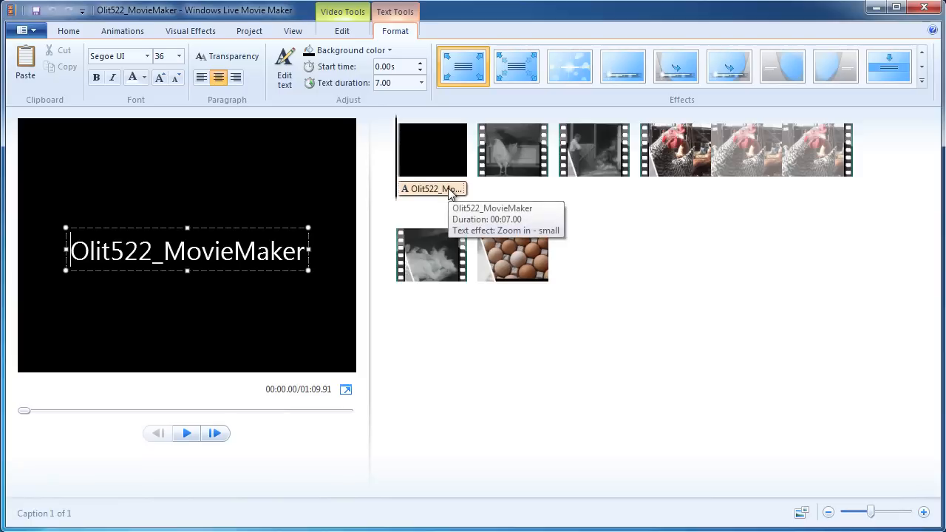
Set the title's text effect to None, replacing Zoom in - small, and select its existing text.
click(921, 80)
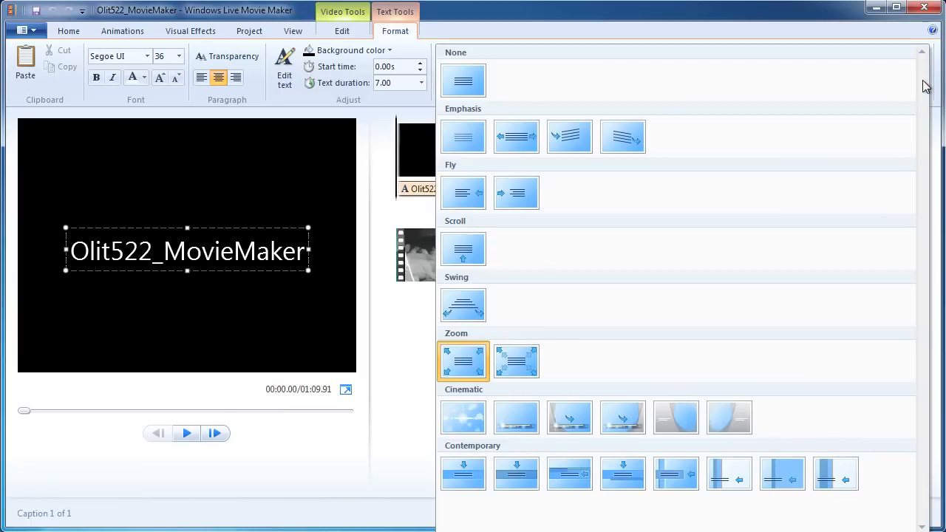
click(461, 80)
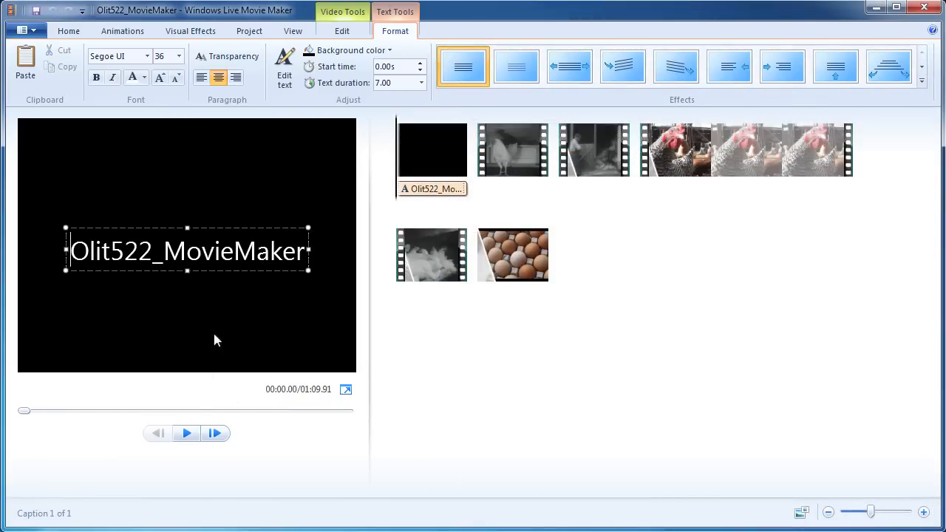
drag(306, 251, 125, 259)
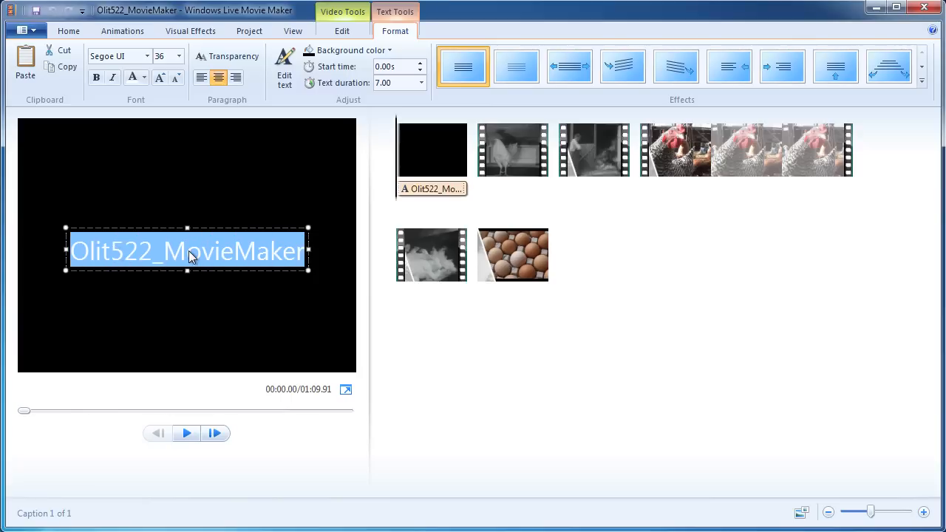
Replace the title text with the creator's name, and 'Video Project' on a second line.
text(Jason Skinner)
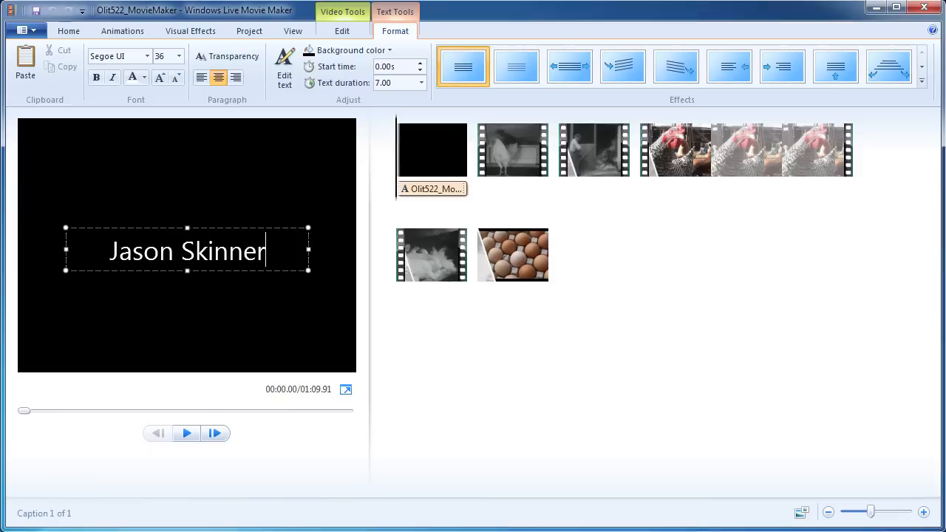
key(Return)
text(Video Project)
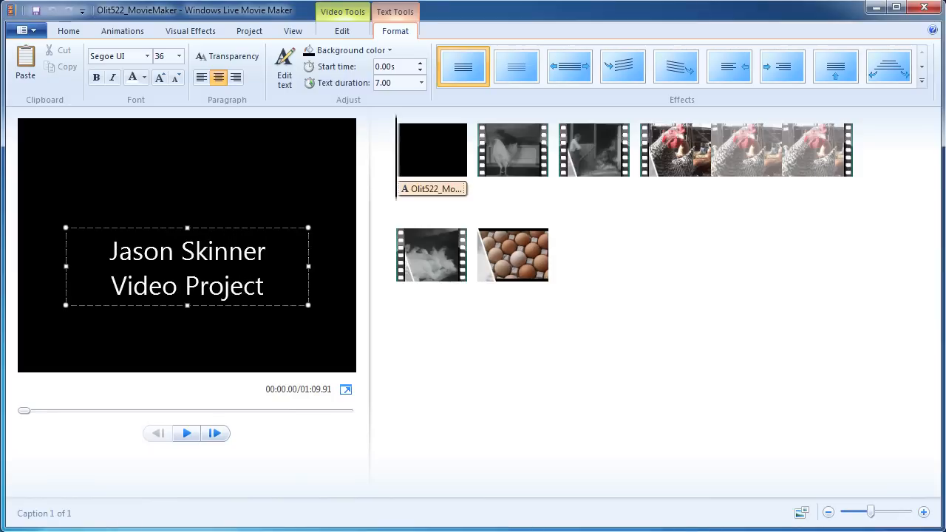
click(202, 331)
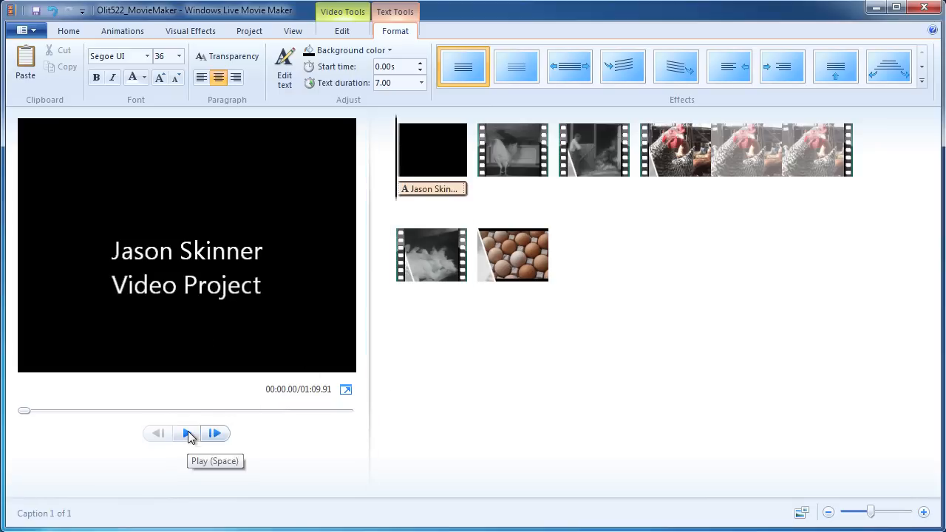
Move the title text box slightly higher in the frame.
click(198, 281)
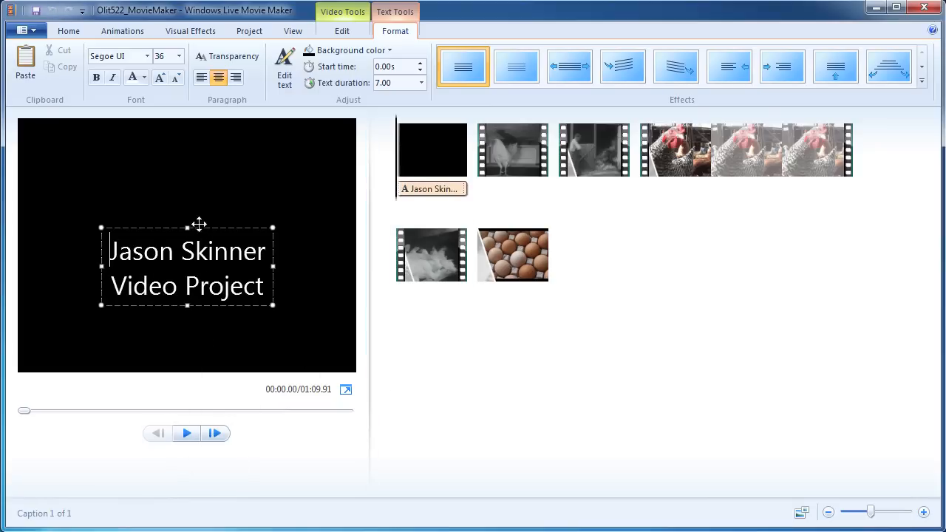
click(203, 228)
drag(203, 227, 209, 200)
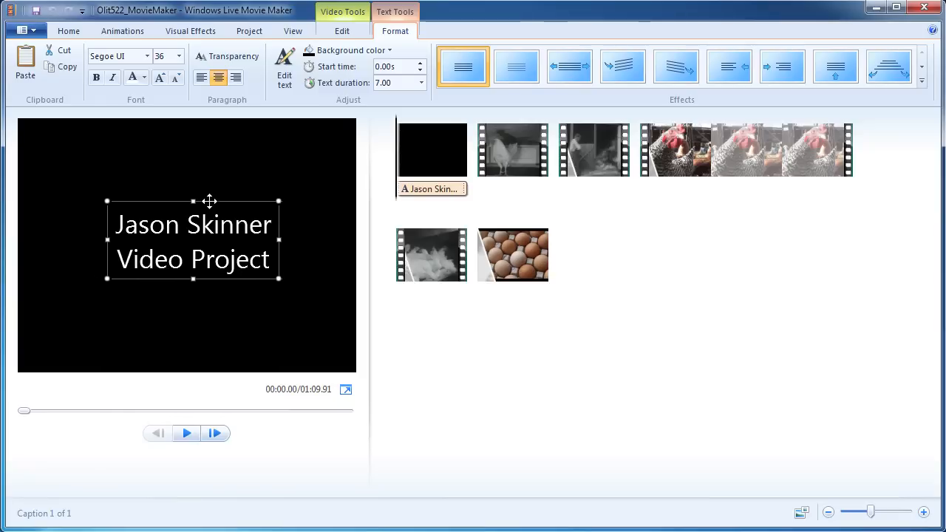
click(215, 314)
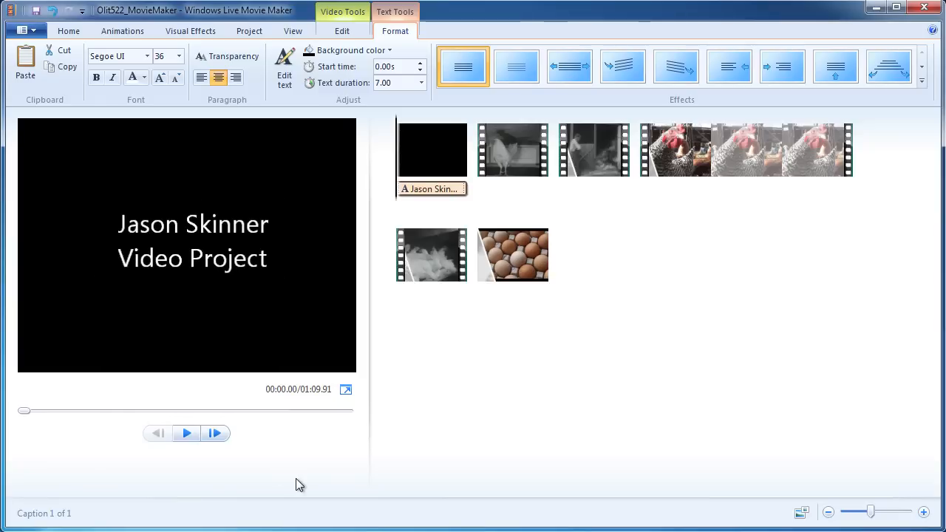
click(186, 434)
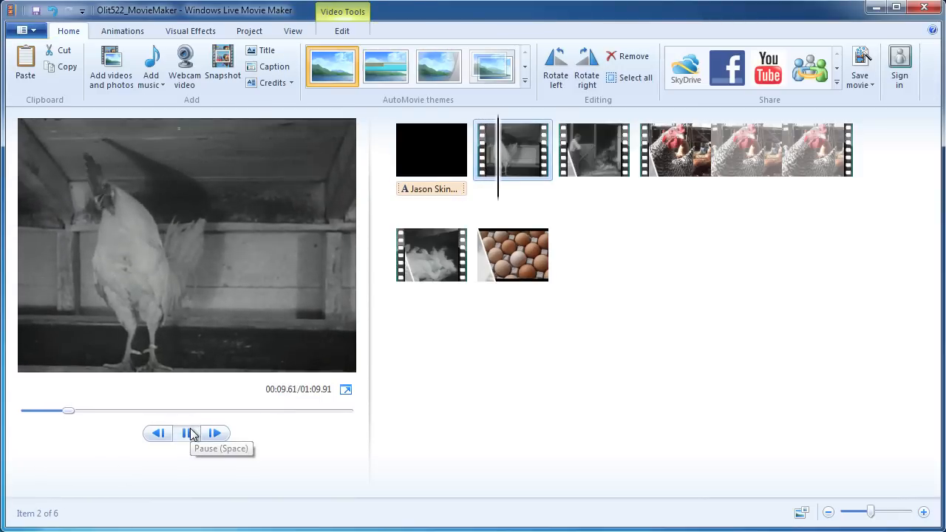
click(189, 434)
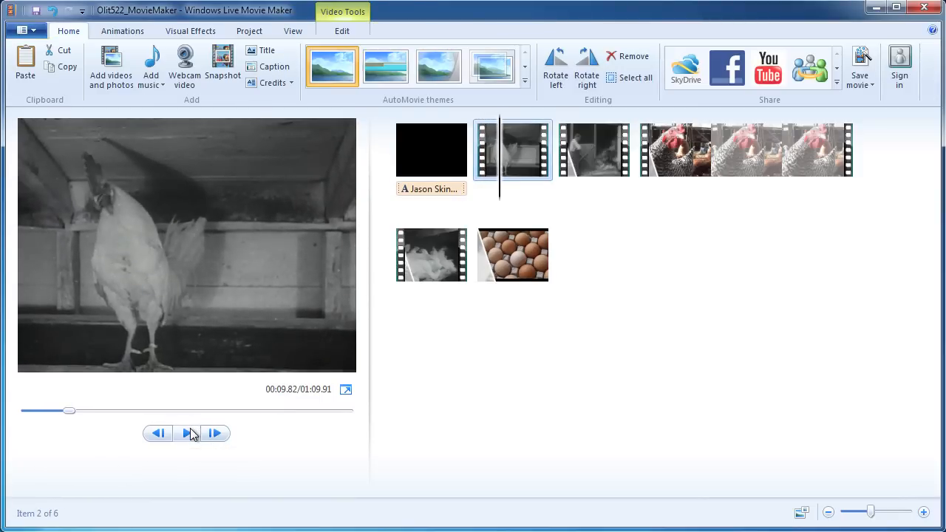
click(412, 142)
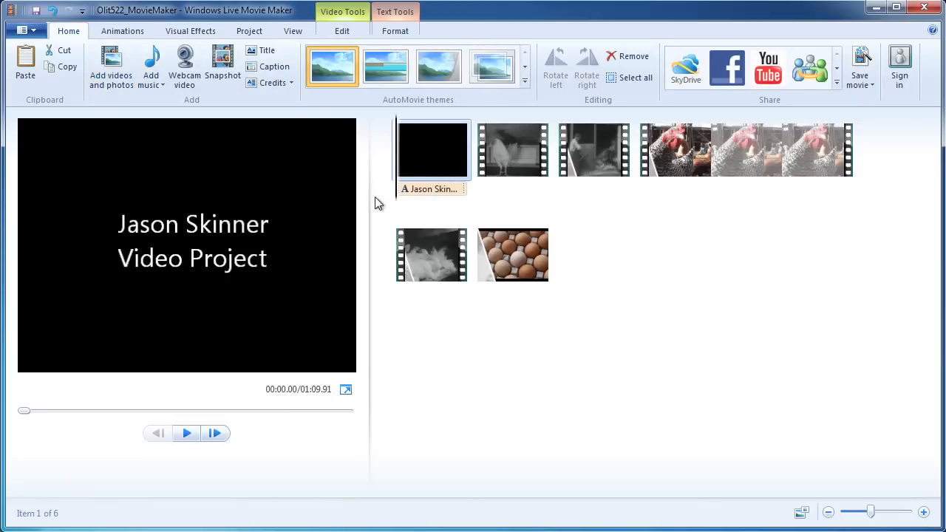
Review the two-line title's text effects without changing them, then leave caption editing.
click(432, 191)
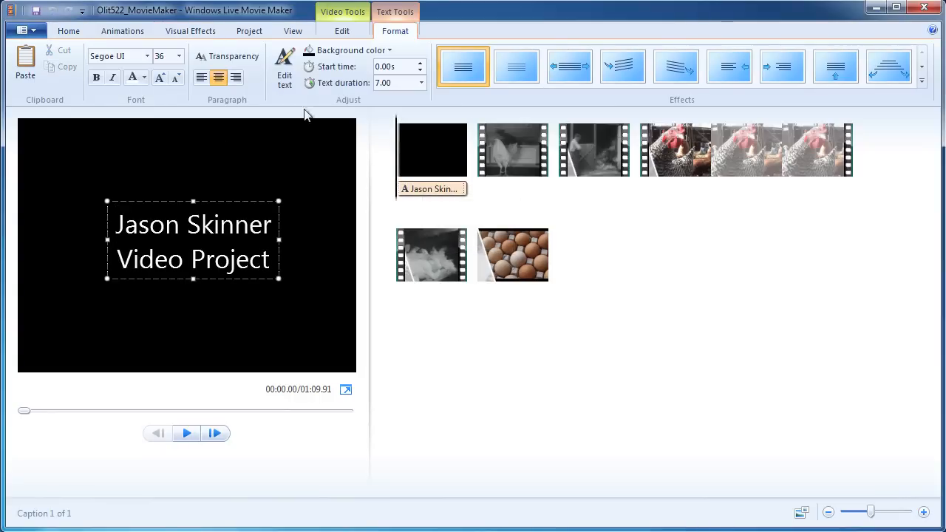
click(921, 81)
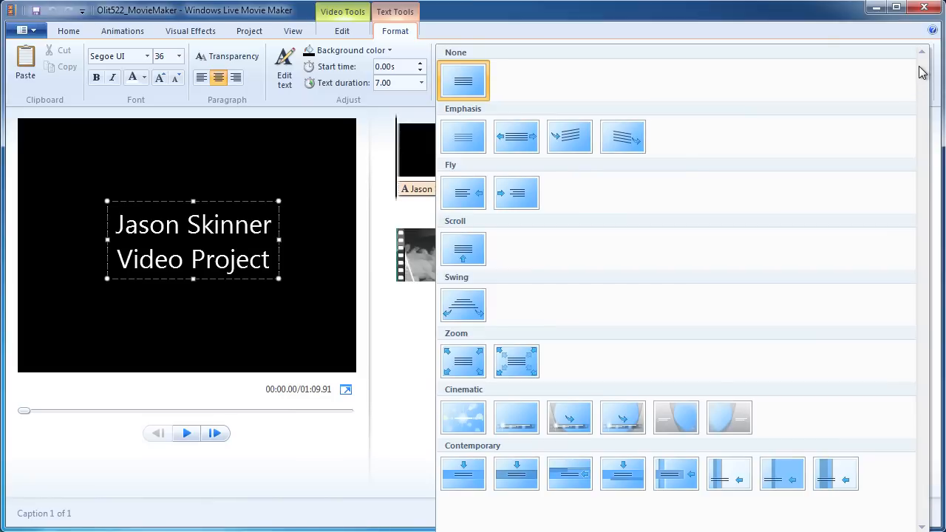
click(729, 32)
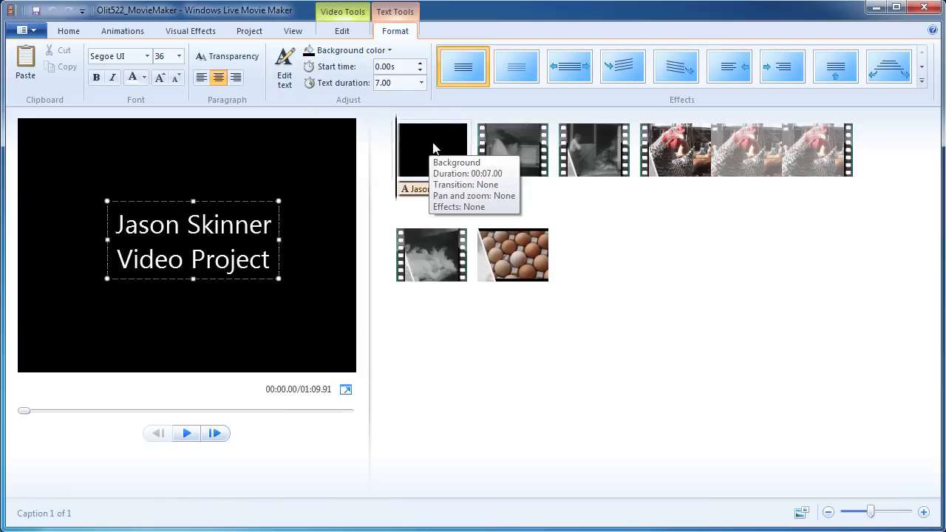
click(634, 244)
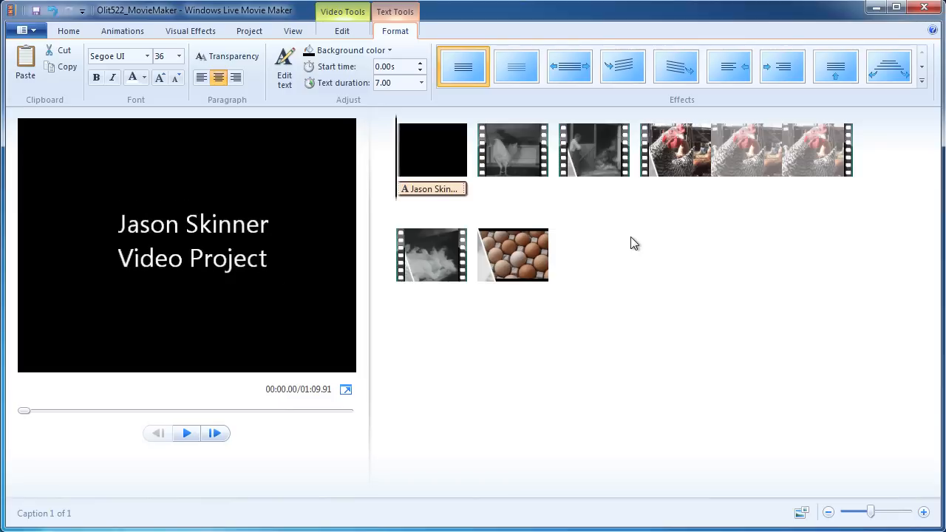
click(65, 30)
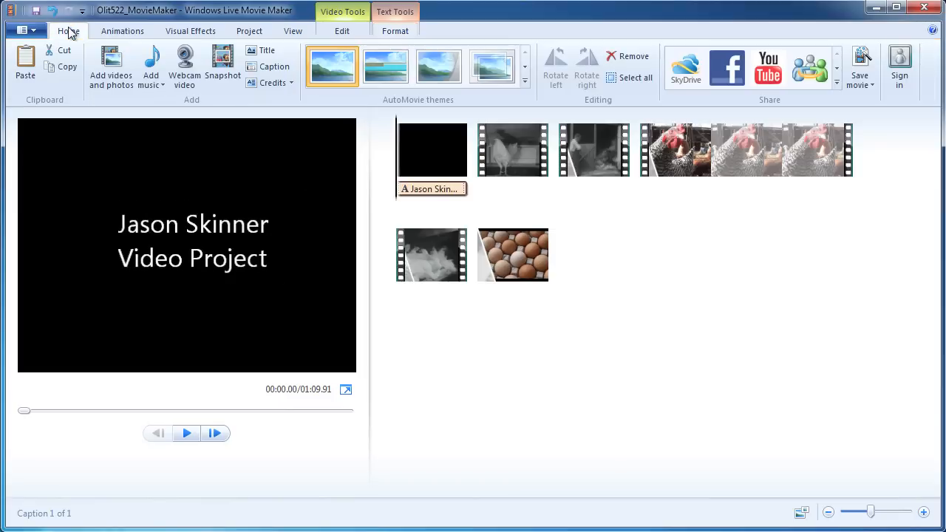
Slide the title caption later so it begins partway through the black opening clip.
click(435, 144)
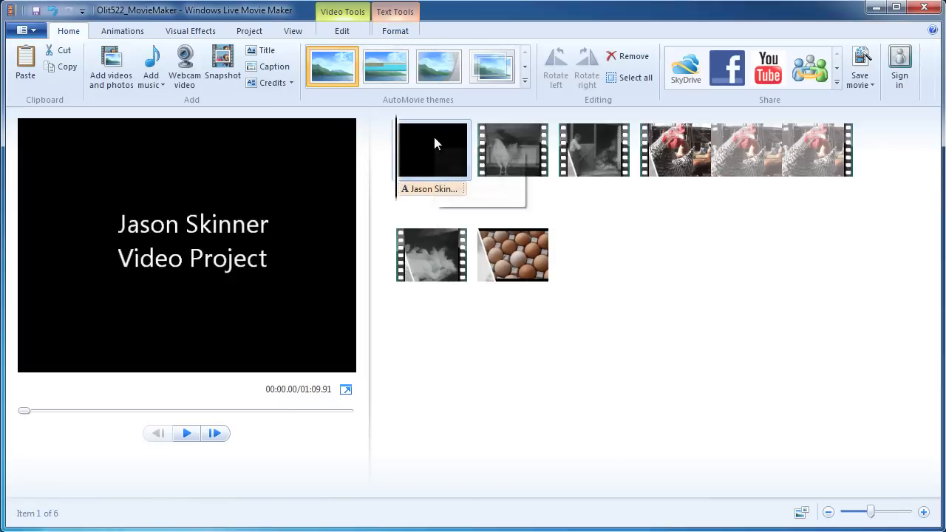
click(429, 189)
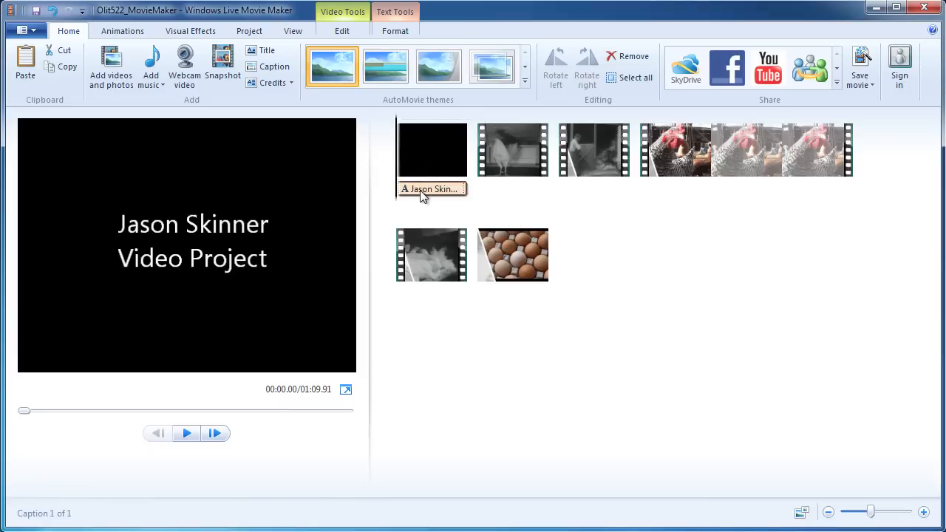
drag(423, 193, 452, 192)
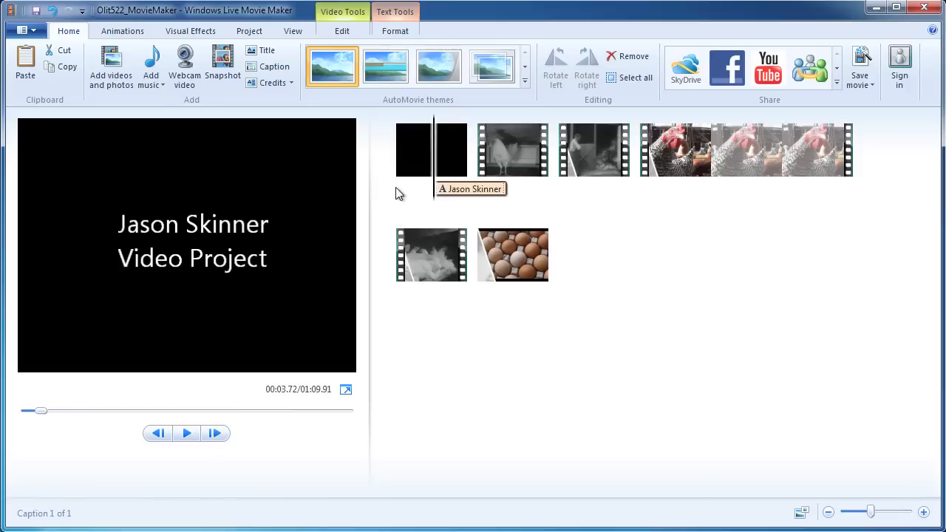
click(400, 149)
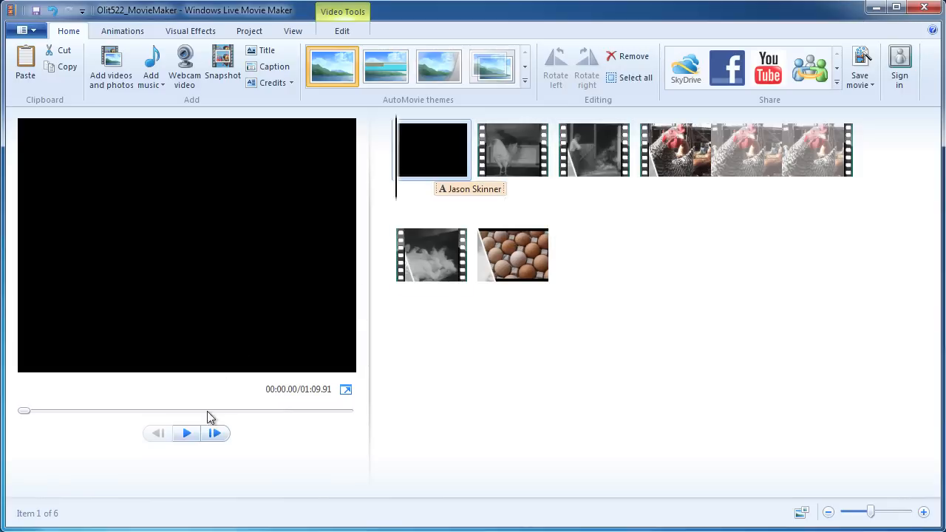
click(194, 439)
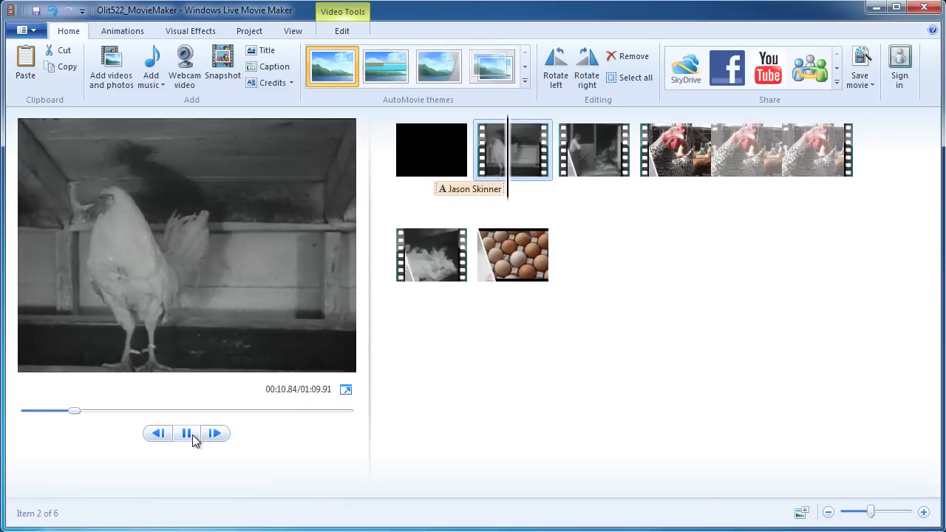
key(space)
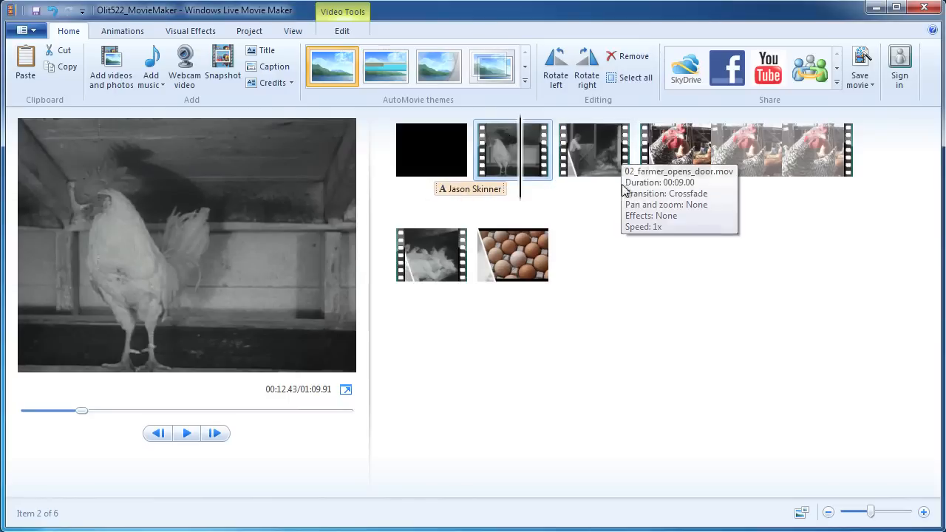
click(488, 189)
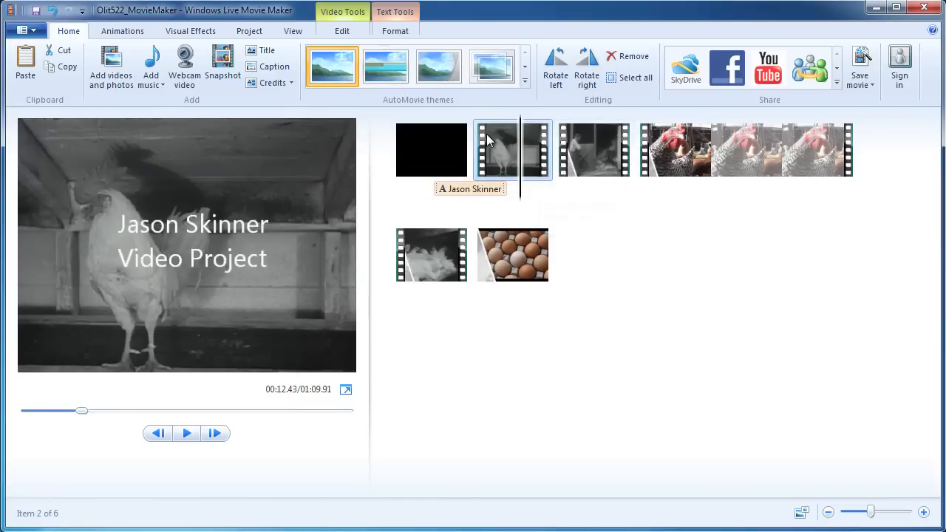
key(space)
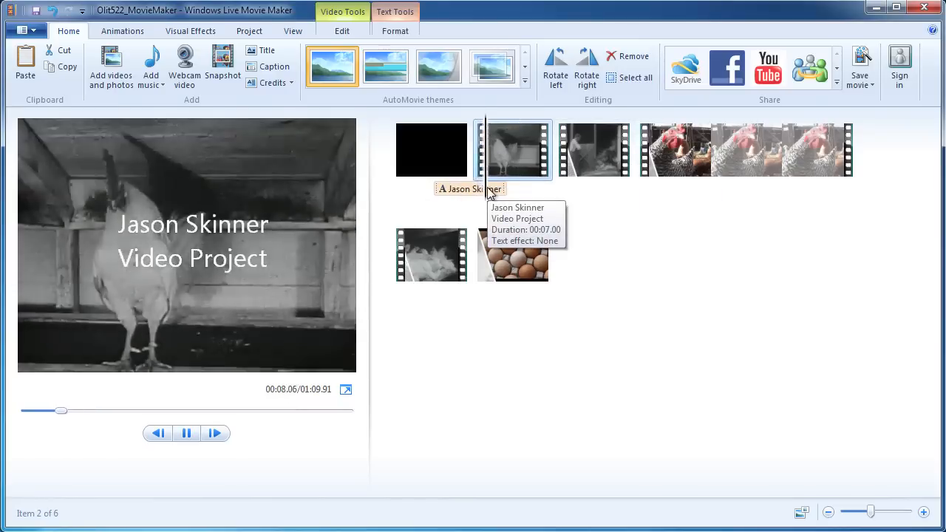
key(space)
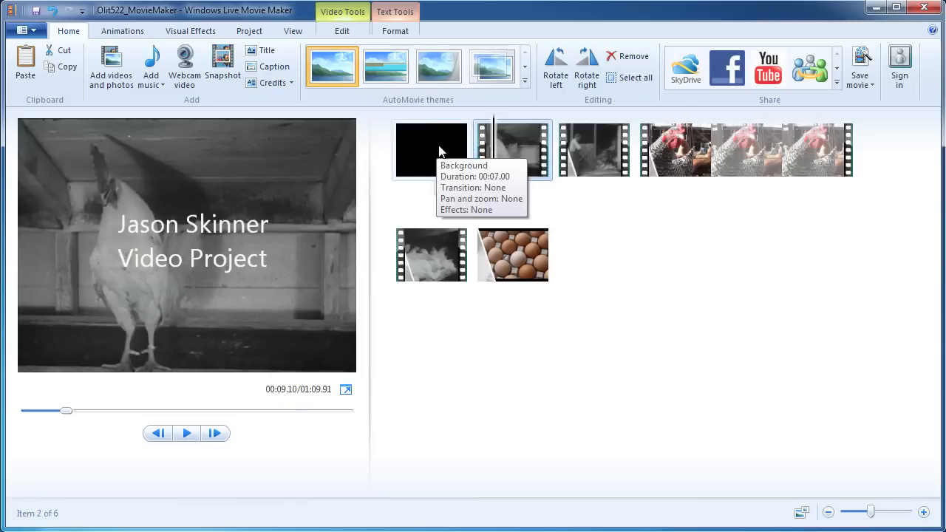
Apply a 1.50-second Dissolves transition to the rooster clip and preview the result.
click(127, 33)
click(391, 82)
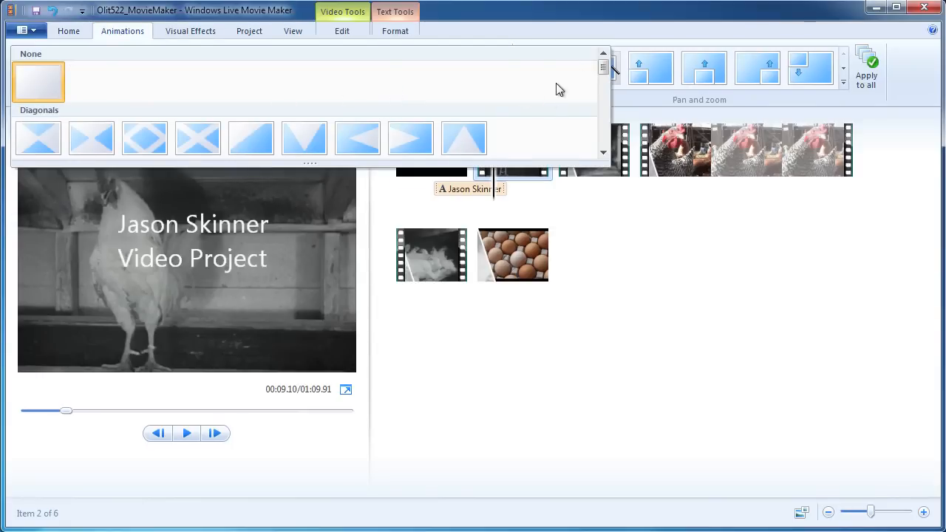
drag(608, 68, 606, 85)
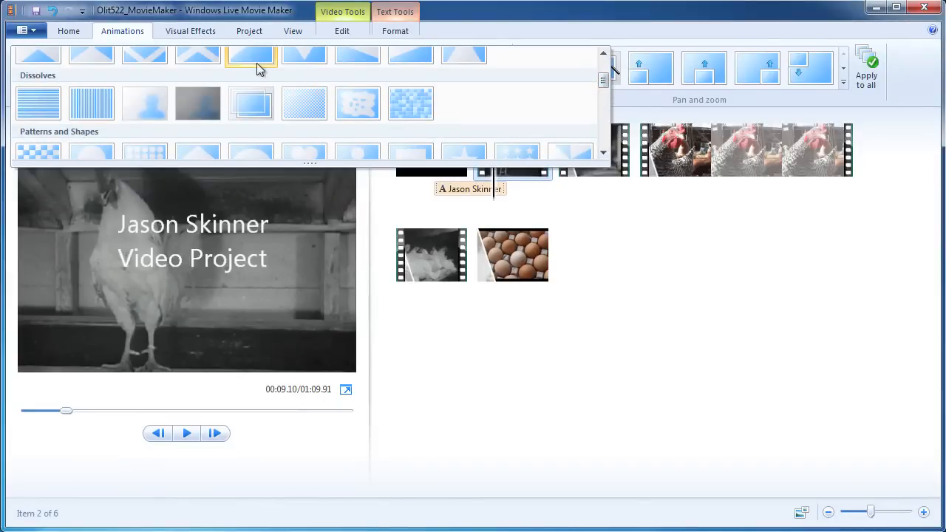
click(251, 102)
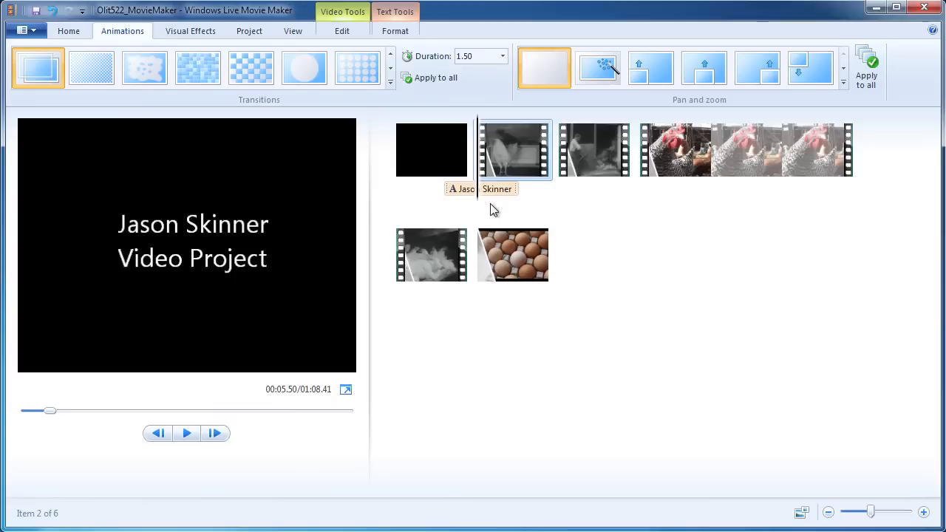
click(446, 190)
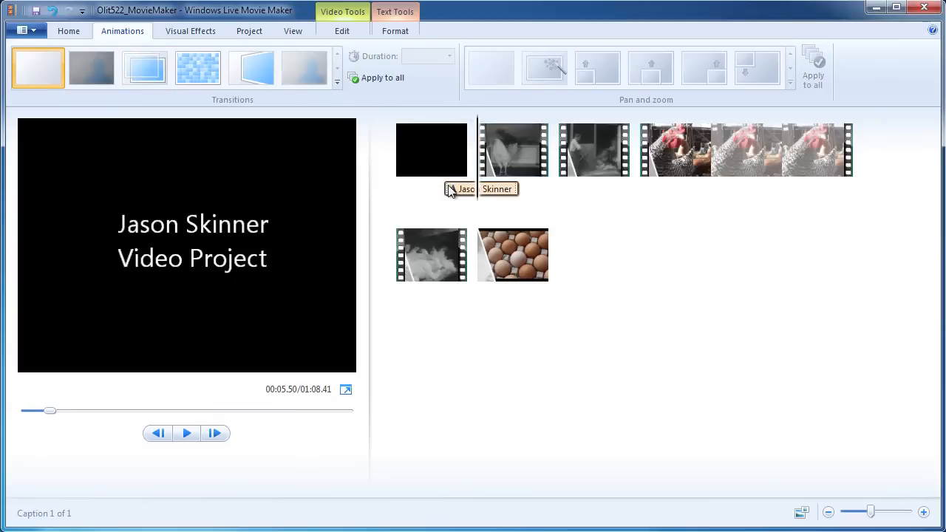
key(space)
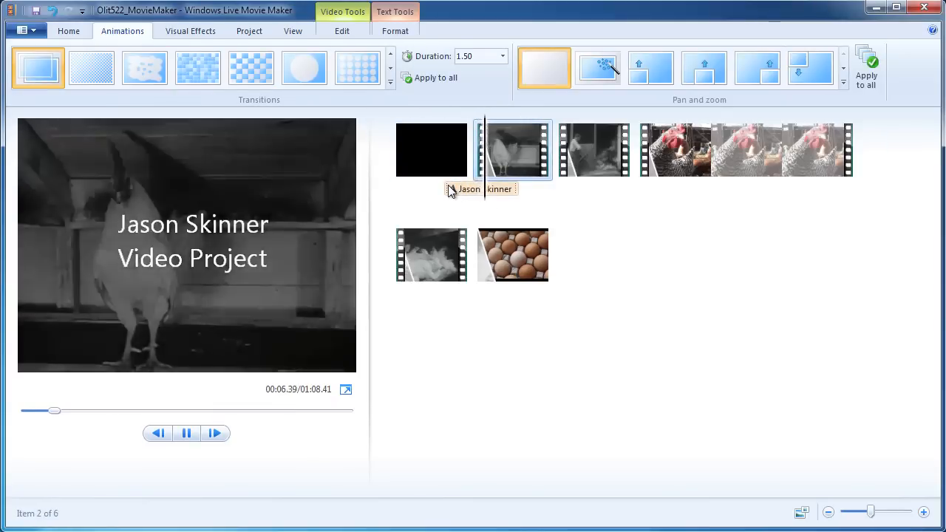
key(space)
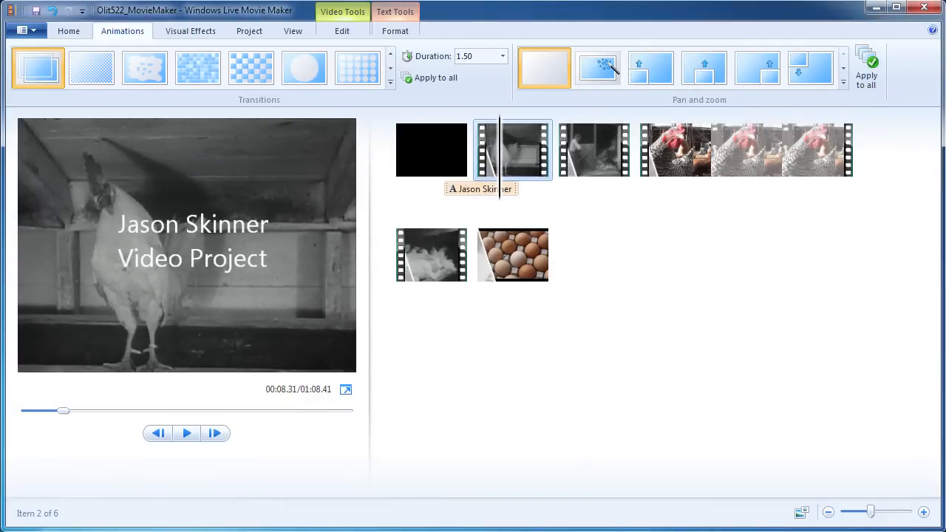
Save the project and add a CREDITS clip after the eggs photo.
click(32, 10)
click(591, 287)
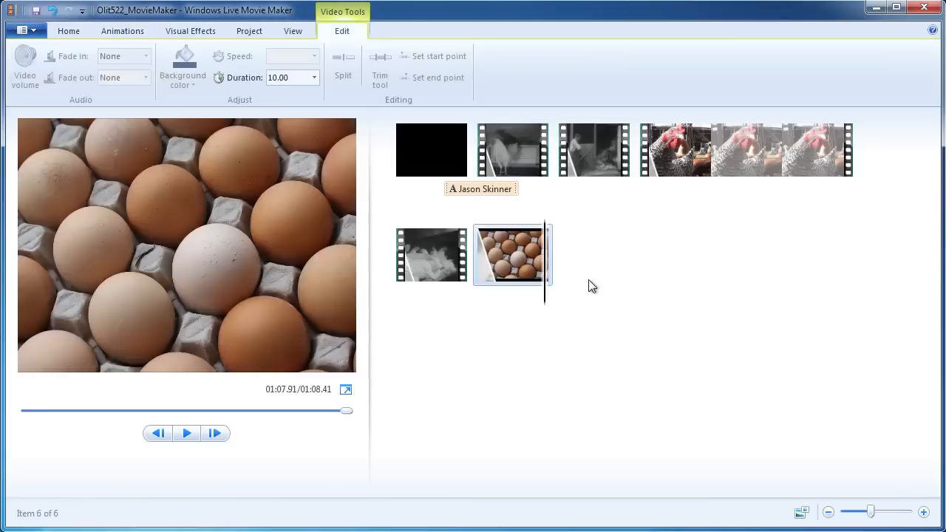
click(76, 35)
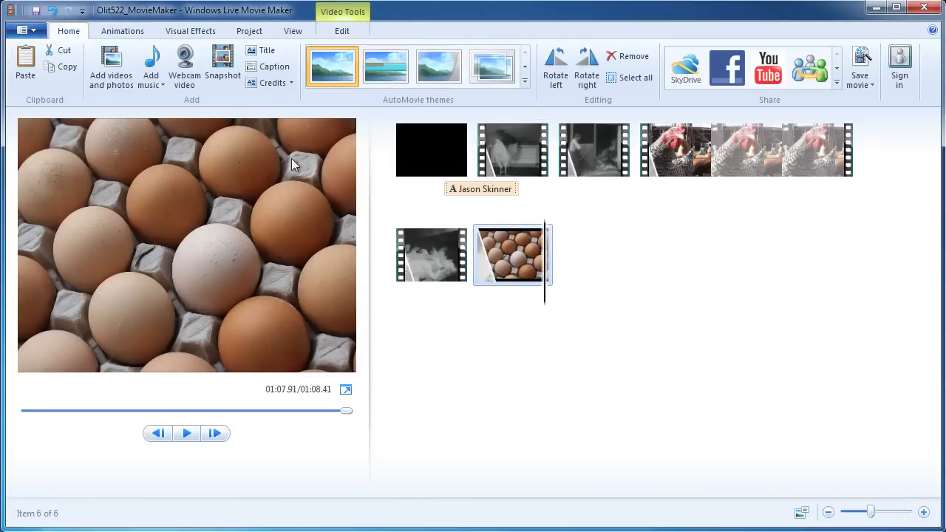
click(271, 83)
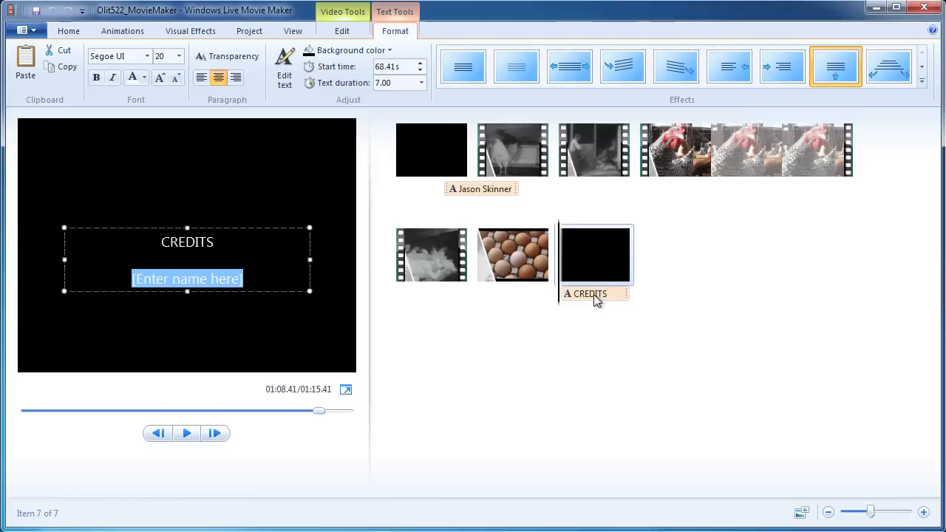
click(176, 245)
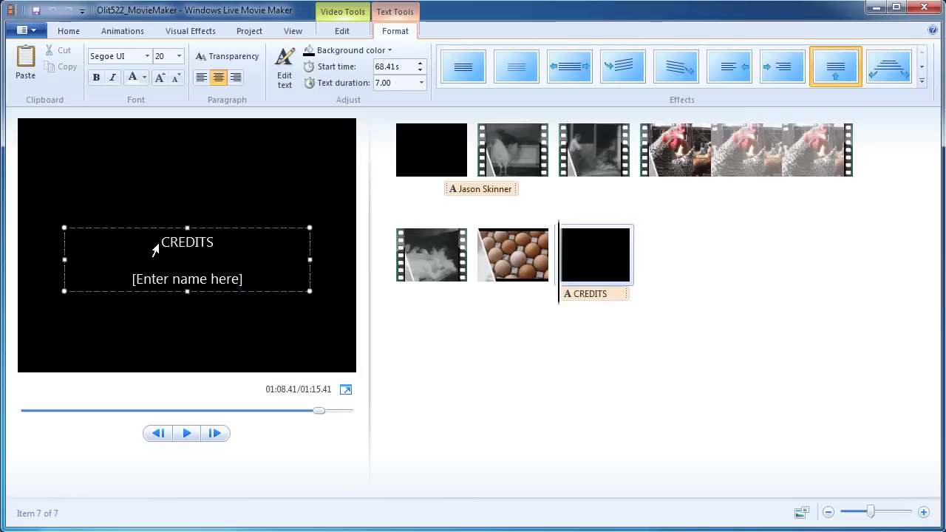
Open the attribution file from the footage folder, copy all its text, and minimize Notepad.
click(111, 530)
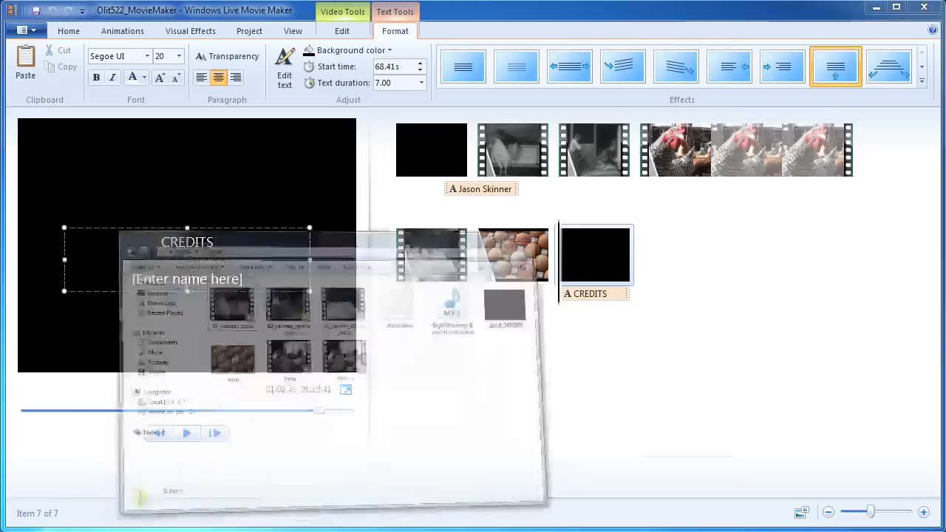
double_click(580, 171)
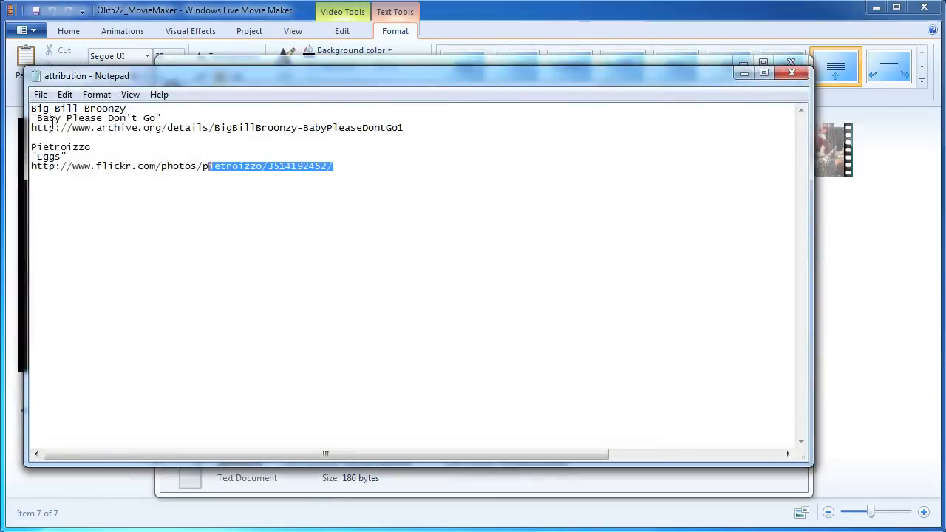
key(ctrl+a)
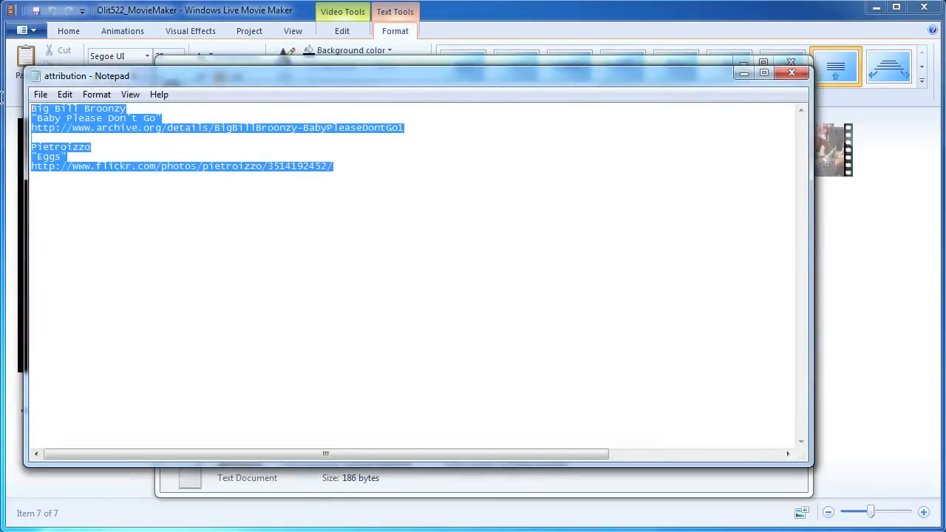
click(736, 74)
Paste the copied attribution text over the [Enter name here] placeholder in the CREDITS caption.
click(83, 239)
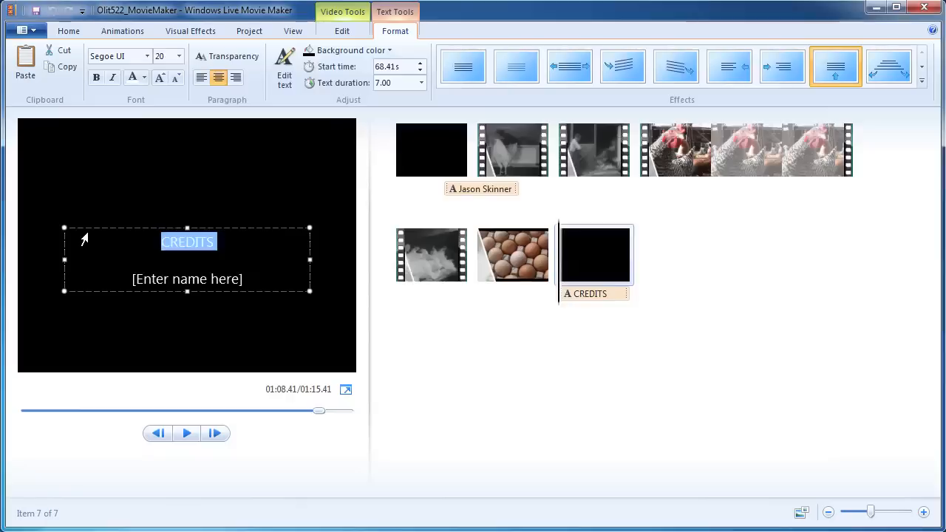
click(162, 243)
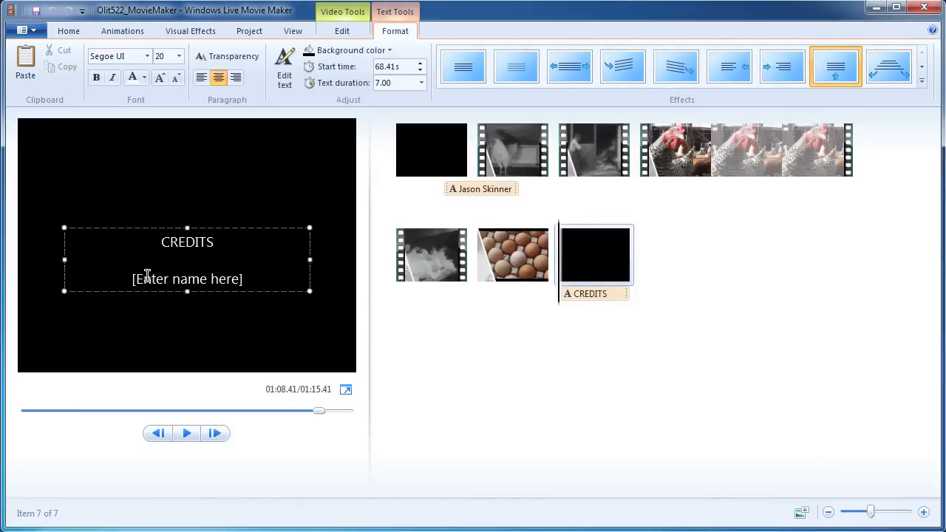
drag(133, 279, 259, 277)
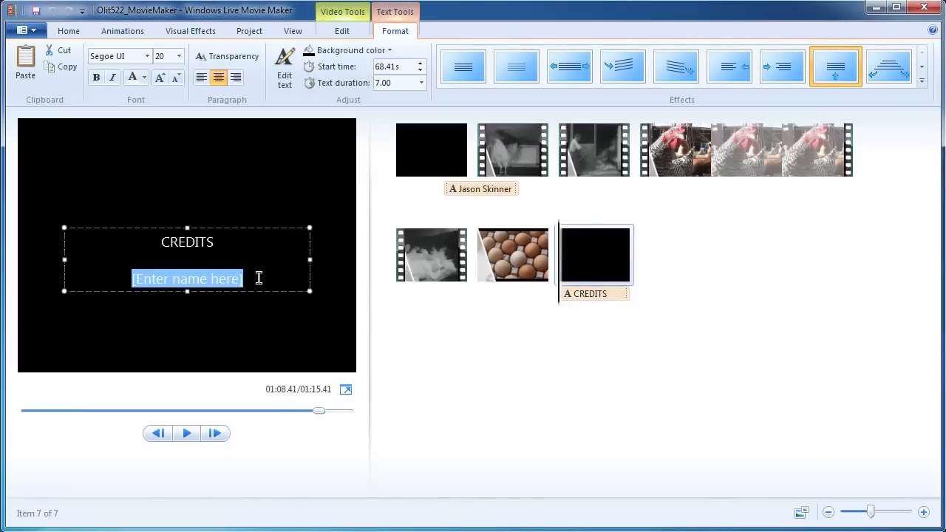
key(ctrl+v)
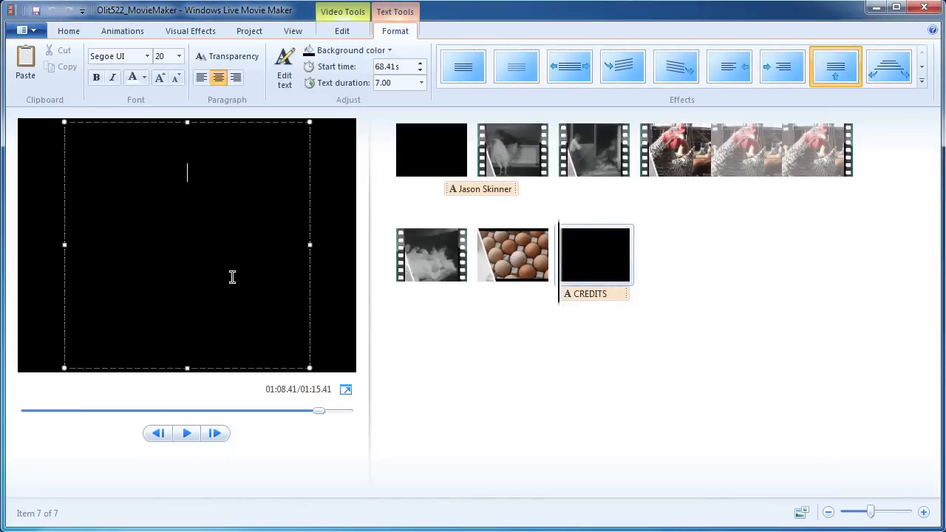
Remove the blank lines above the song title and web address, and add space above the artist line.
double_click(173, 228)
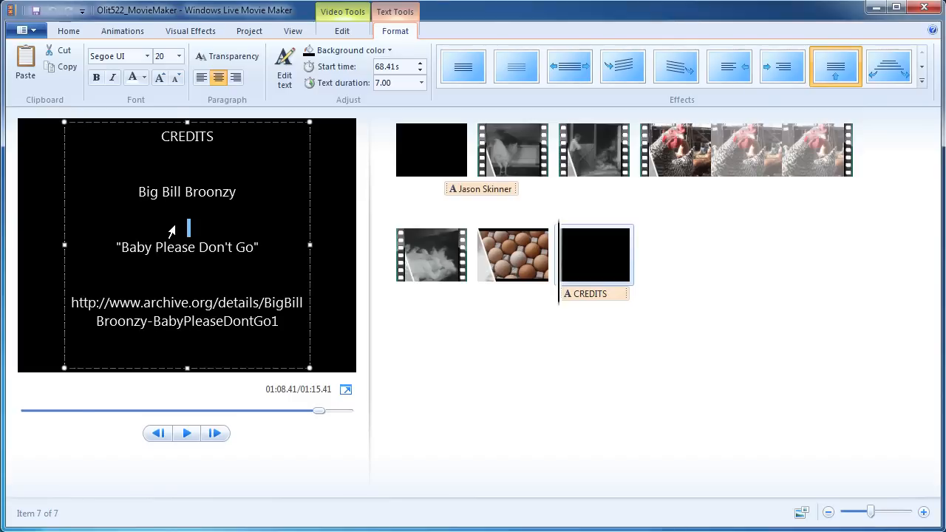
key(Delete)
key(BackSpace)
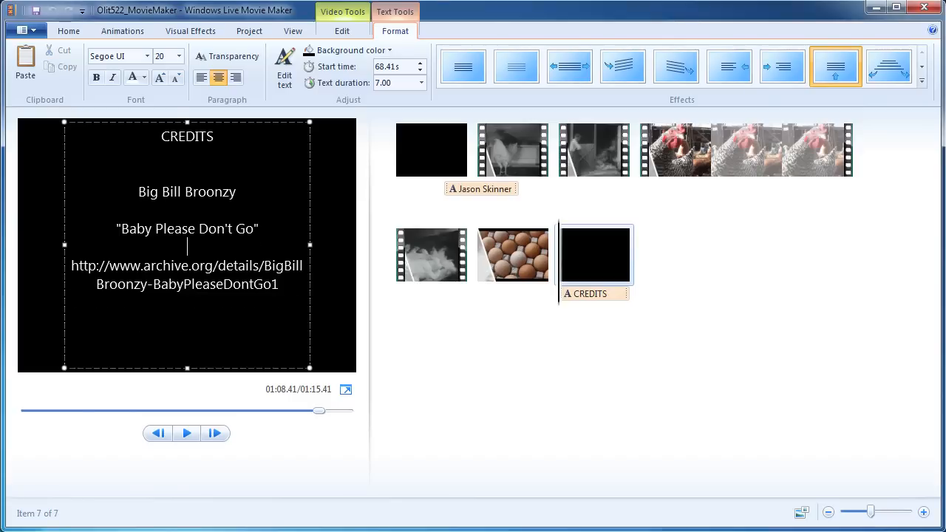
click(230, 208)
key(Up)
key(Home)
key(Return)
key(Return)
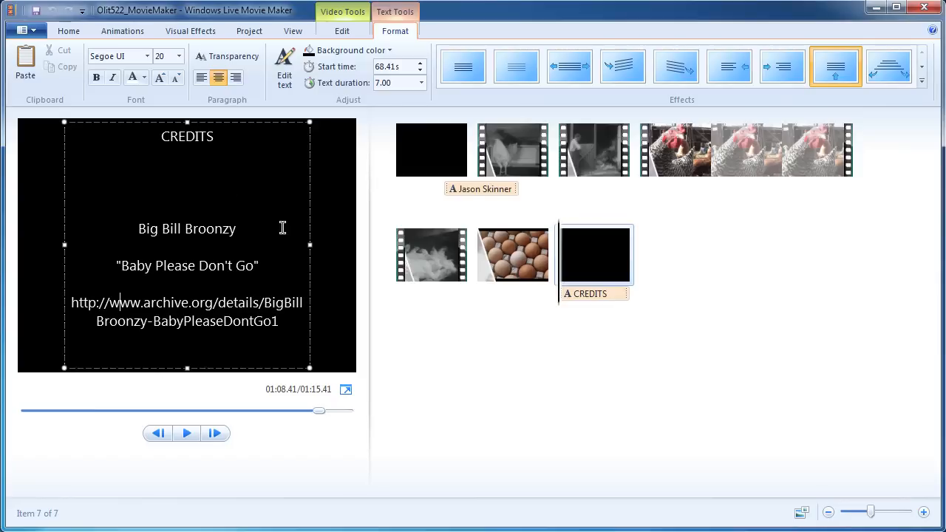
Delete the empty lines between the photographer's name, 'Eggs' and the flickr link.
key(Down)
key(Down)
key(Down)
key(Down)
key(Down)
key(Down)
key(Down)
key(Down)
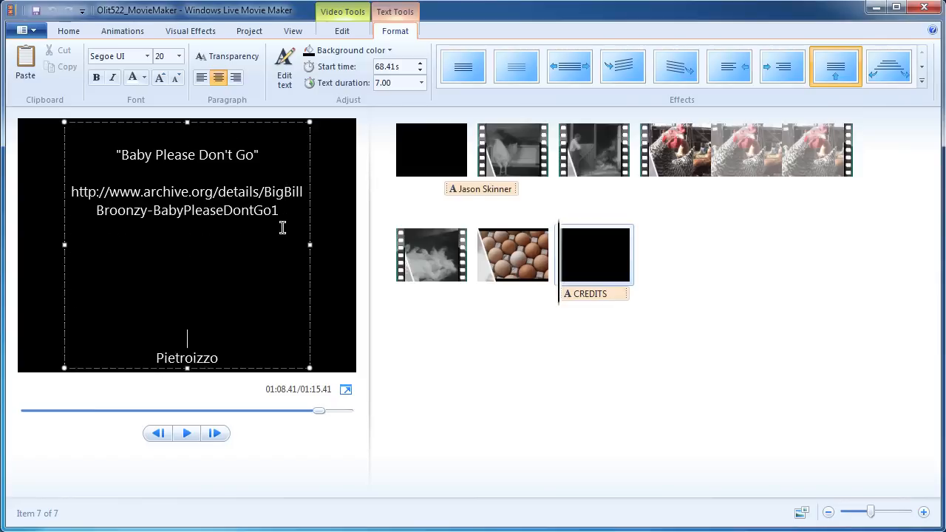
key(Down)
key(Down)
key(Down)
key(Down)
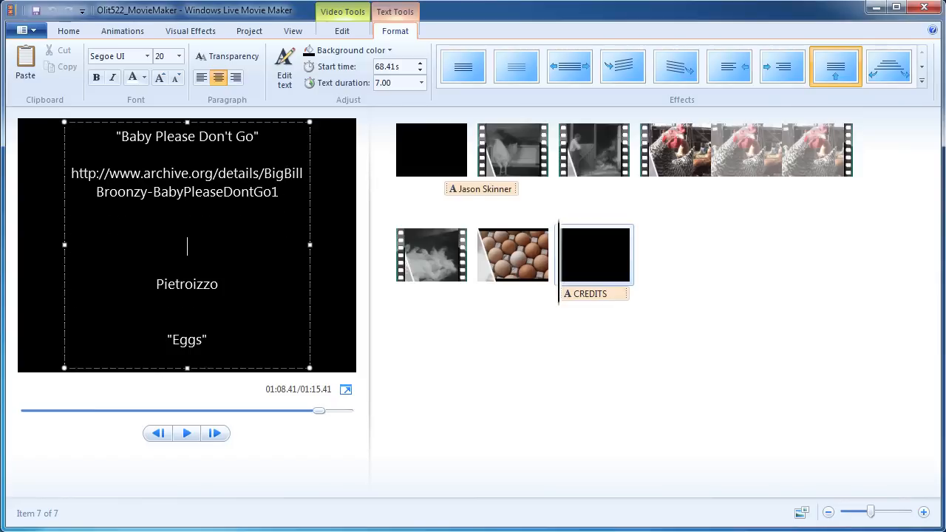
key(BackSpace)
key(Down)
key(Down)
key(BackSpace)
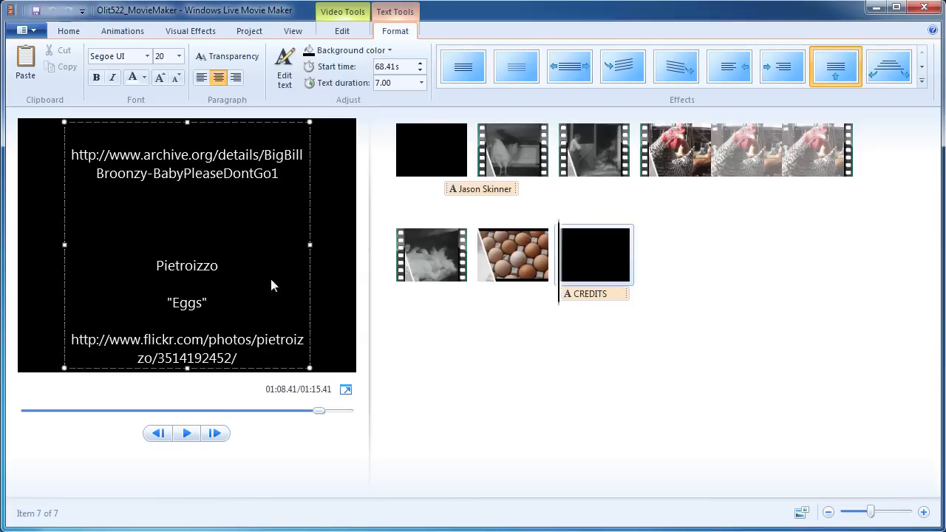
key(Down)
key(Down)
key(Down)
key(Down)
key(Down)
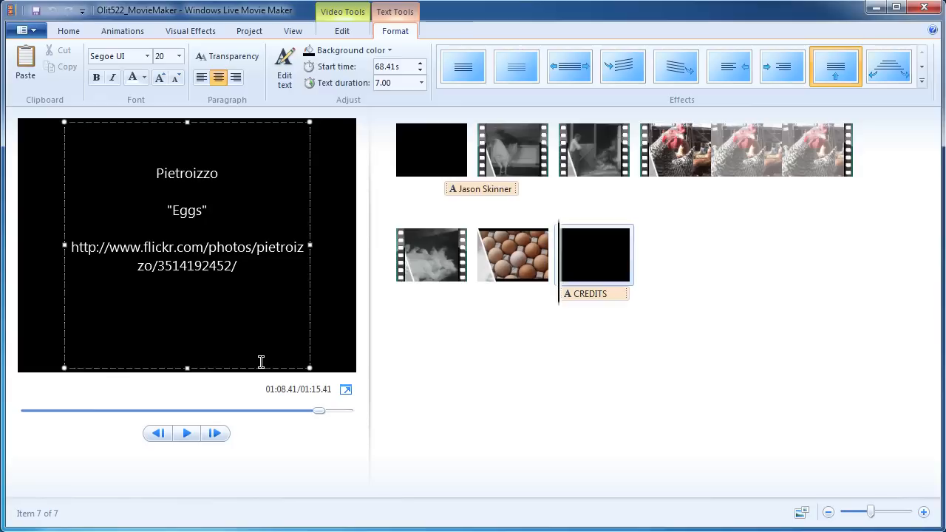
key(Up)
key(Up)
key(Up)
key(Up)
key(Up)
key(Up)
key(Up)
key(Up)
key(Up)
key(Up)
key(Up)
key(Up)
key(Up)
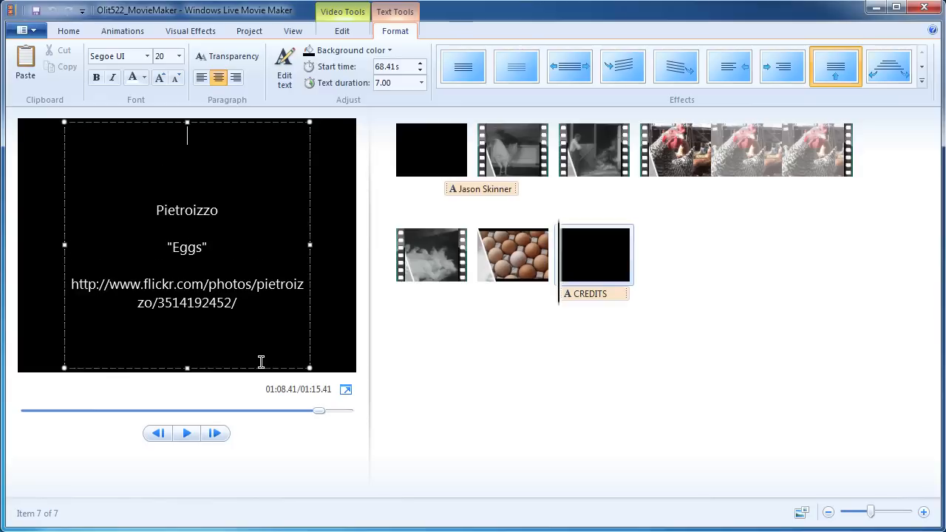
key(Up)
key(Up)
key(Up)
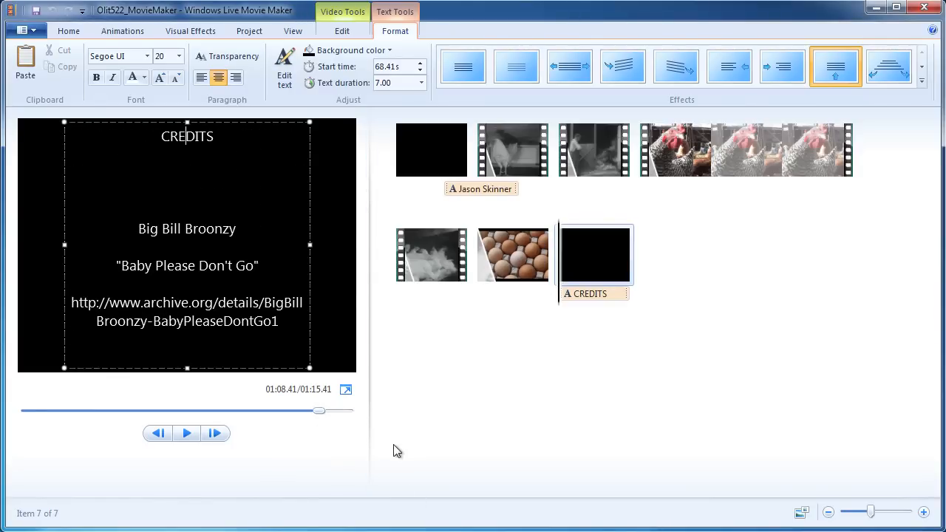
click(630, 348)
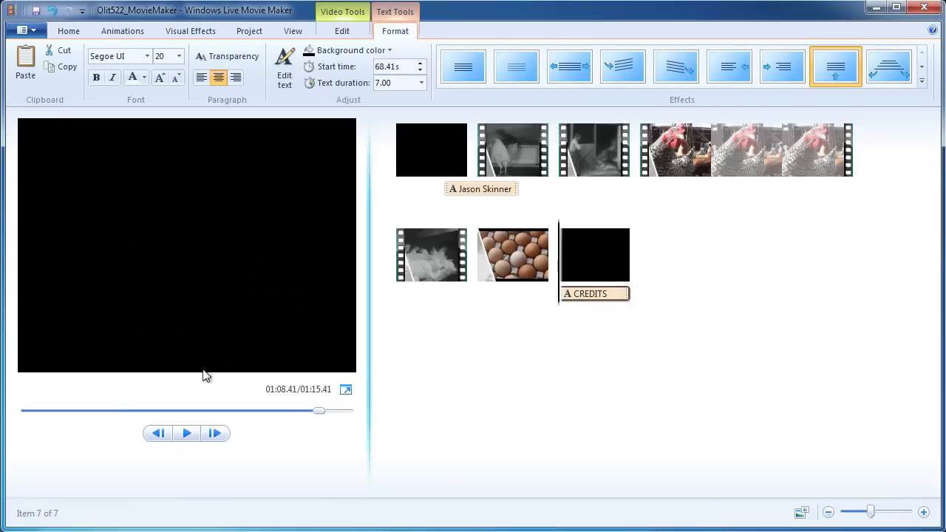
click(186, 433)
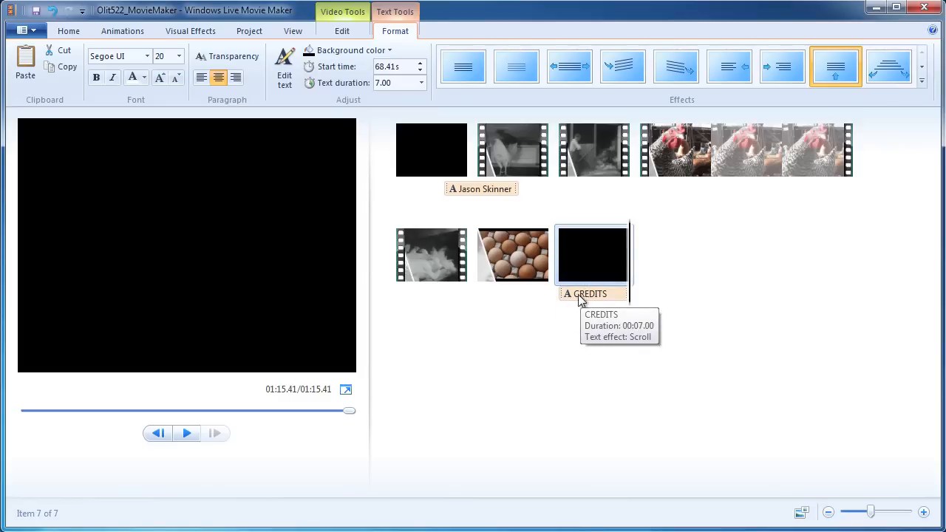
click(502, 249)
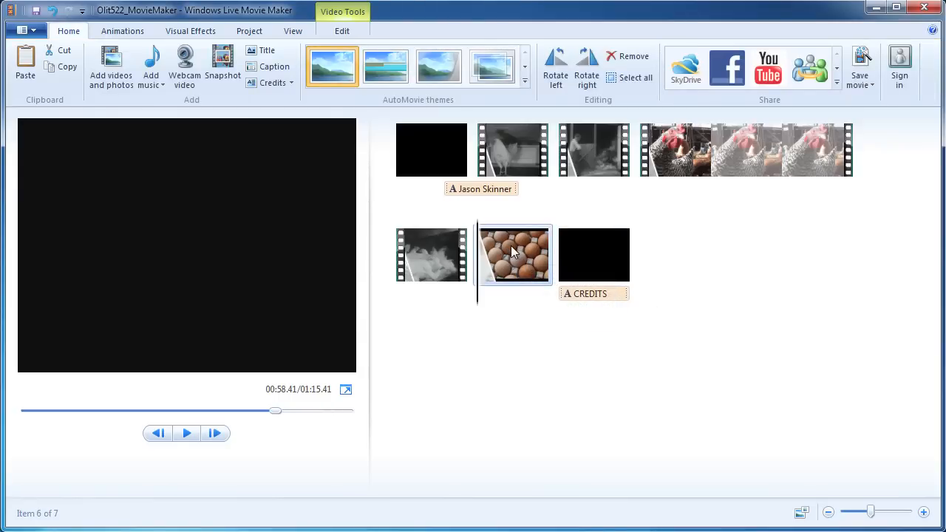
Shorten the eggs photo's duration to 3.00 seconds.
double_click(511, 251)
click(279, 78)
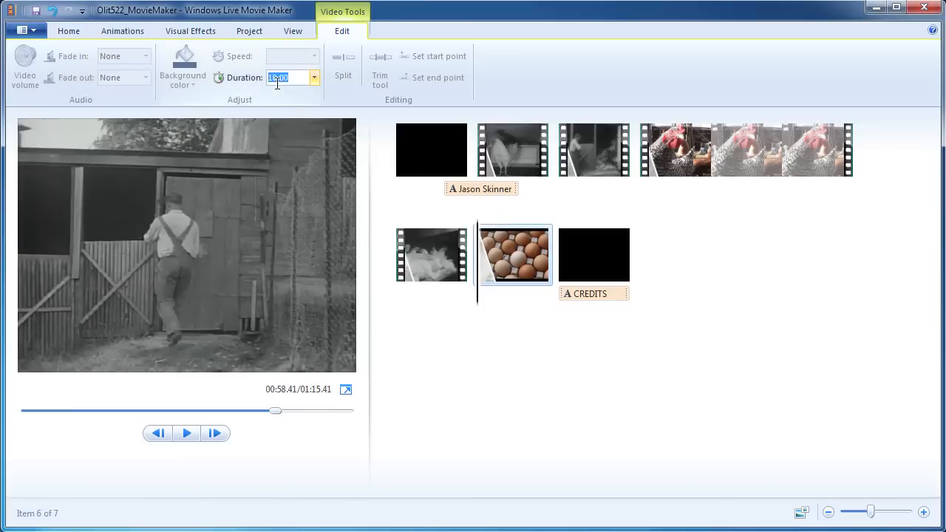
click(277, 78)
key(BackSpace)
key(BackSpace)
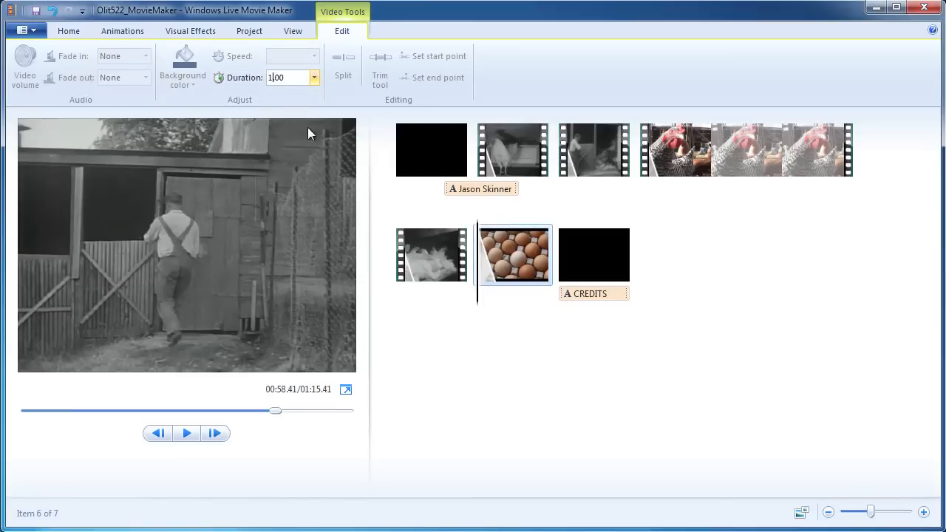
text(3)
click(510, 310)
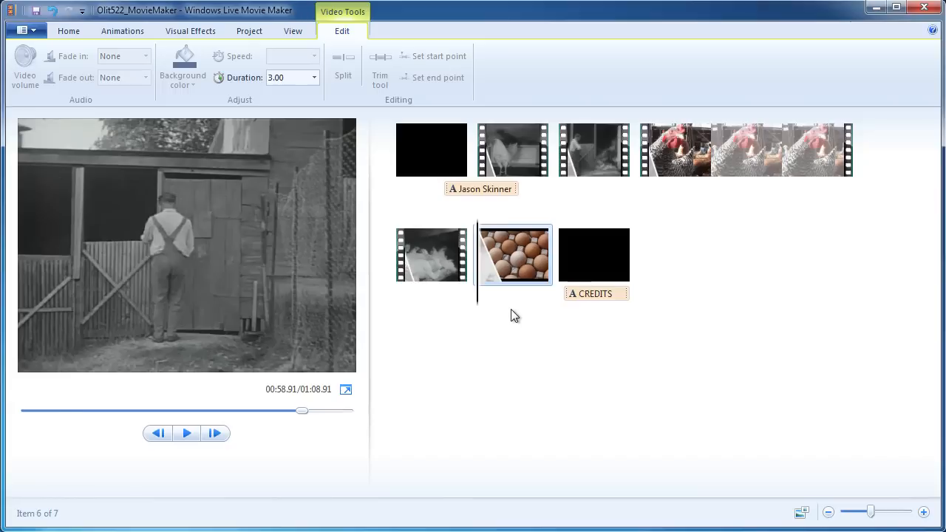
Set the CREDITS caption's text duration to 10.00 seconds and start it over the eggs photo.
click(594, 294)
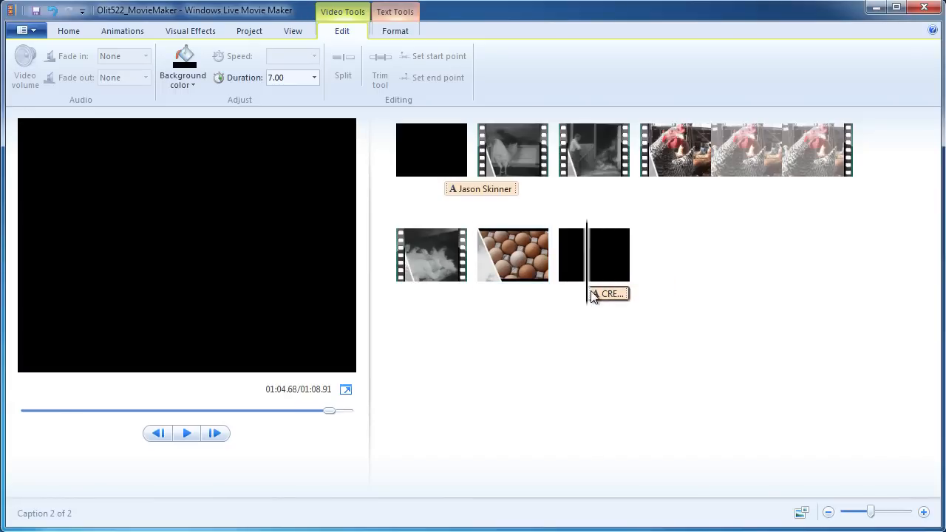
double_click(607, 295)
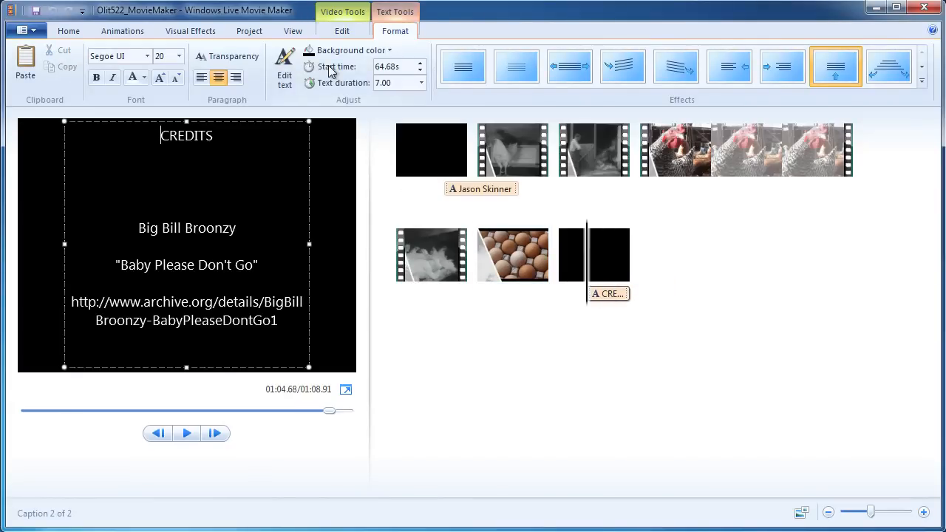
click(378, 83)
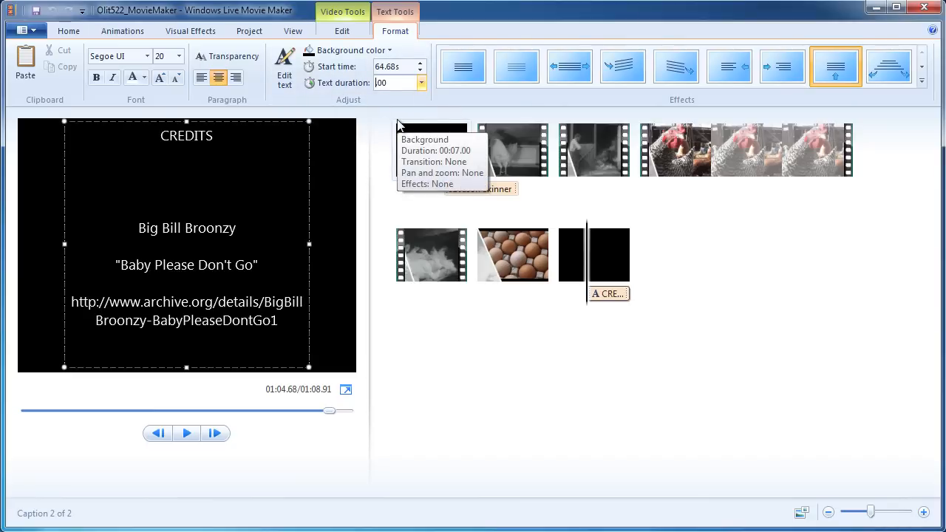
text(10.)
click(622, 362)
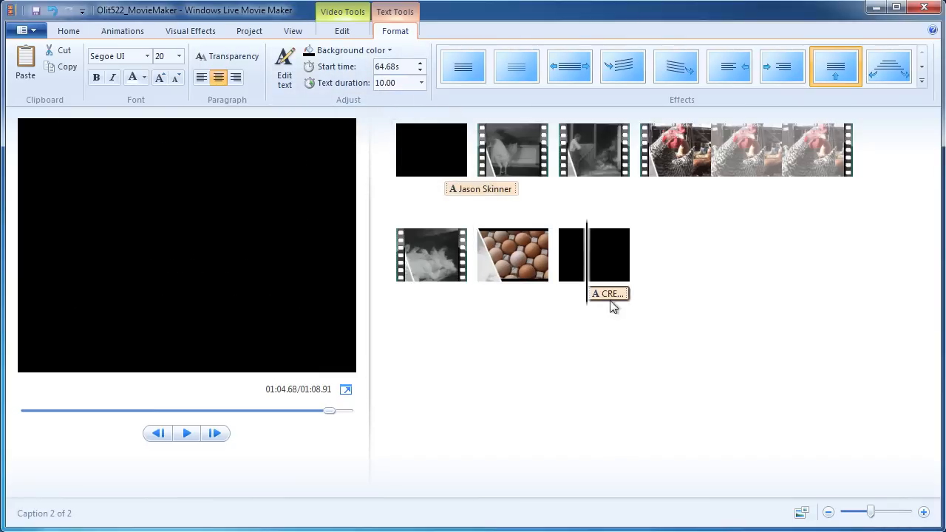
drag(611, 293, 501, 303)
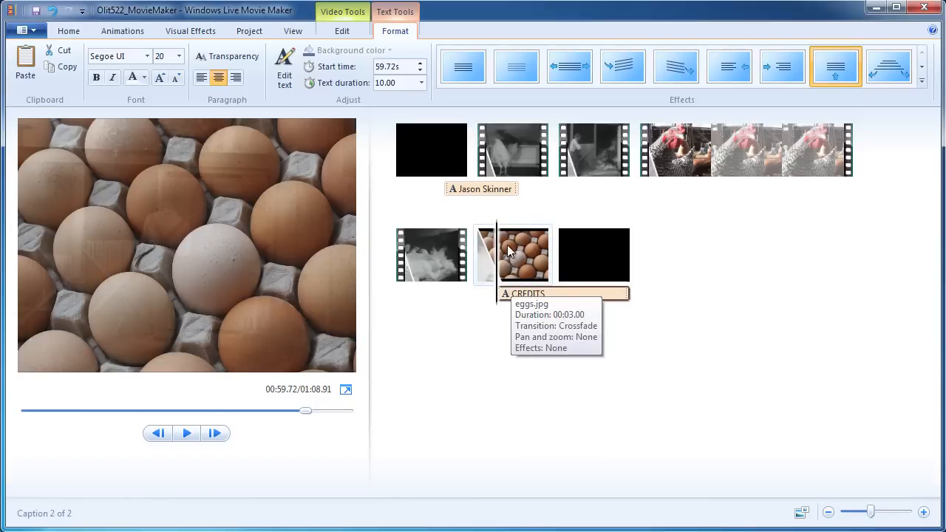
click(574, 279)
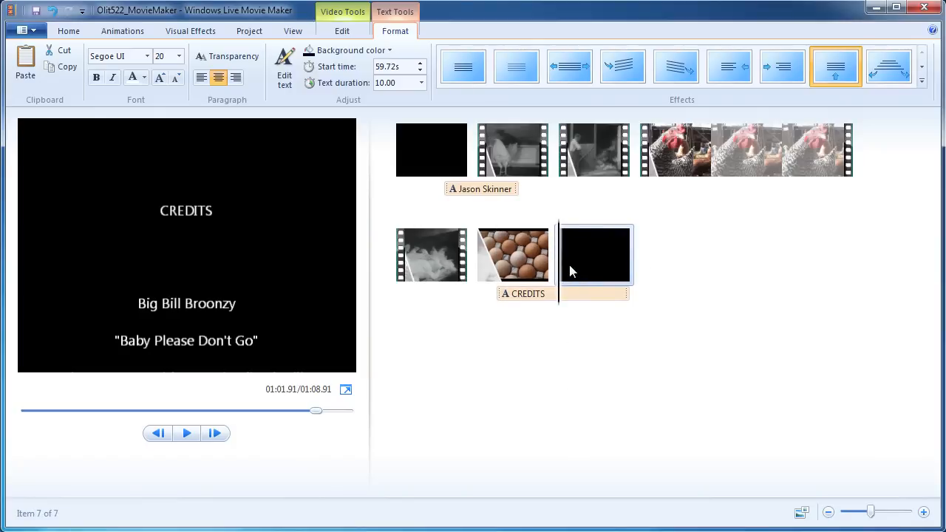
key(space)
key(space)
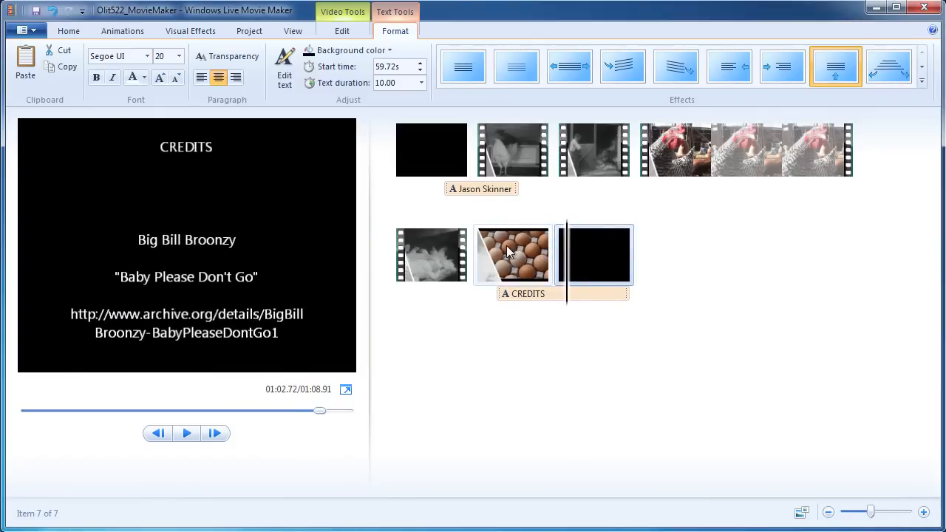
click(504, 275)
key(space)
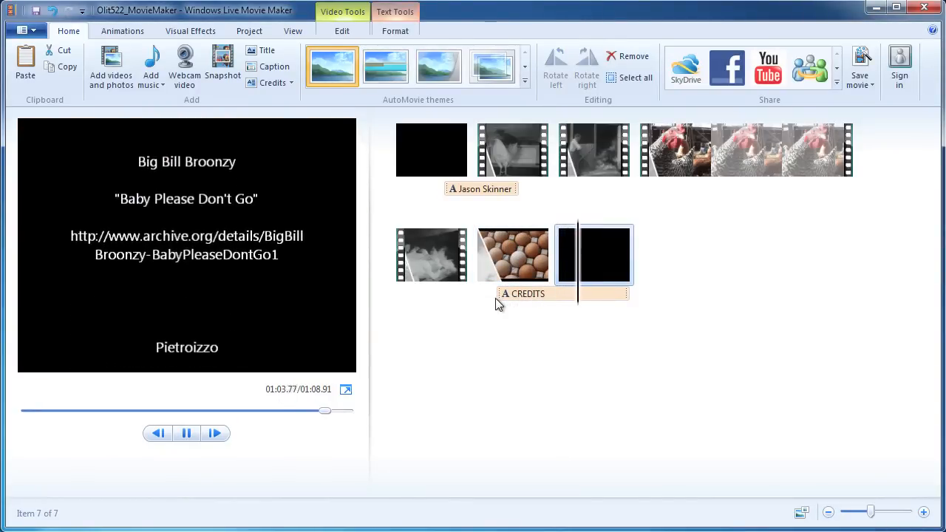
key(space)
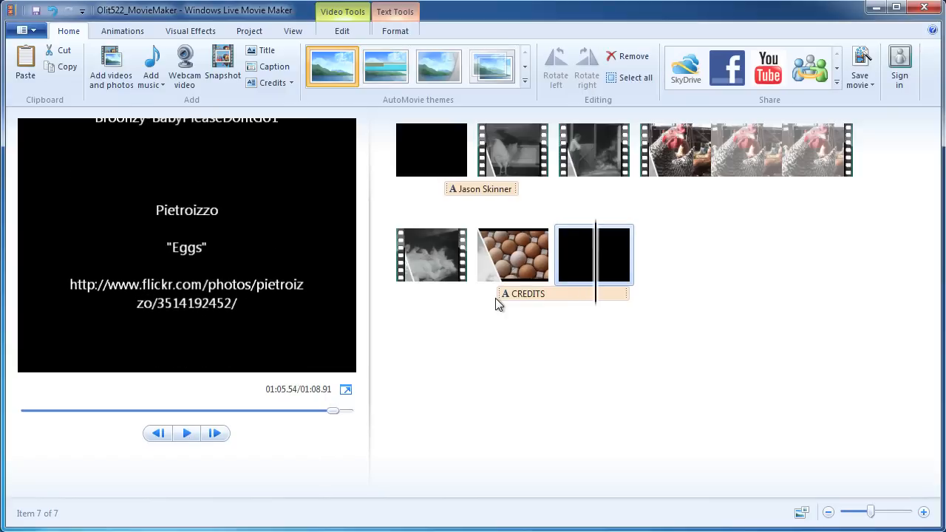
click(559, 272)
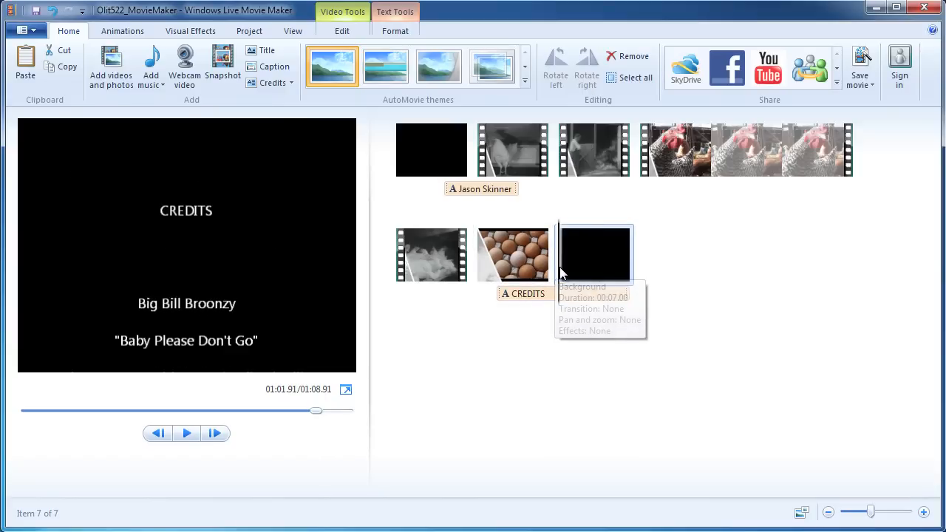
Apply the first Dissolves transition to the black credits clip and preview it from the eggs photo.
click(126, 31)
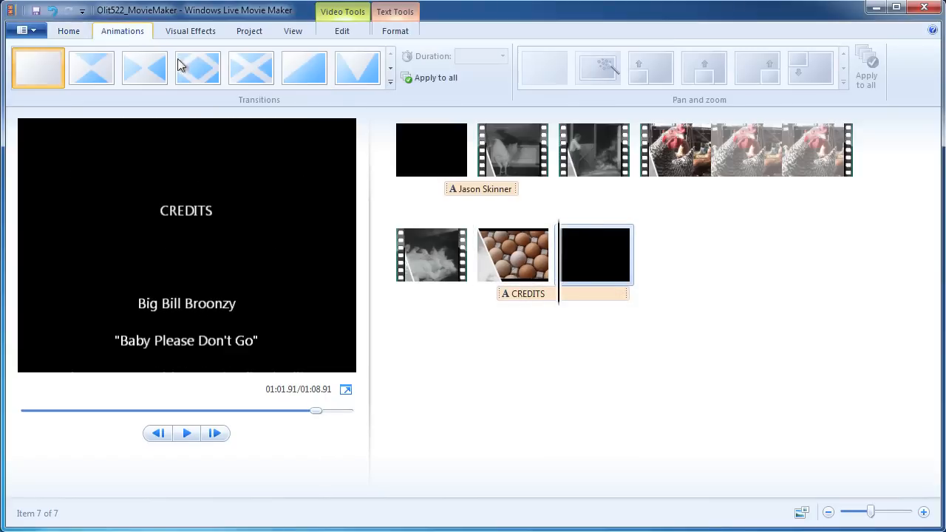
click(382, 78)
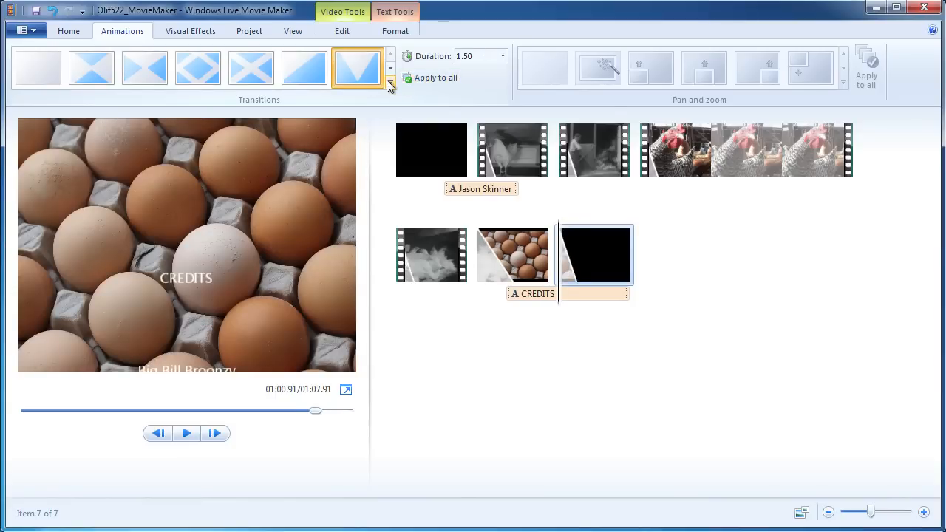
click(390, 86)
scroll(605, 83, down, 6)
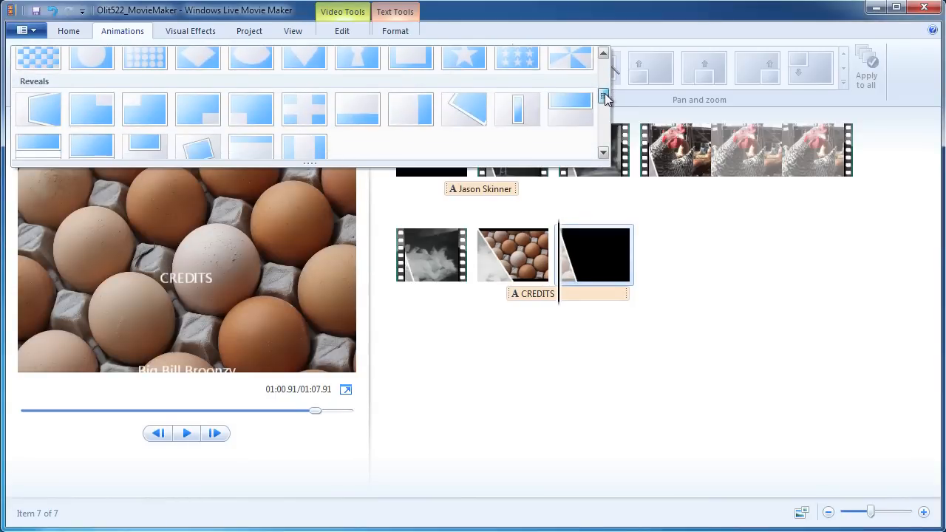
scroll(602, 81, up, 4)
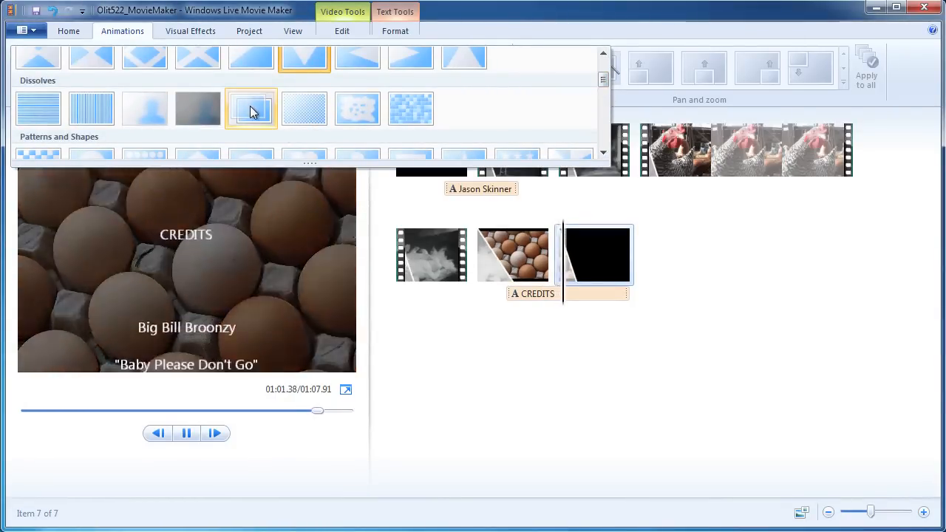
click(249, 109)
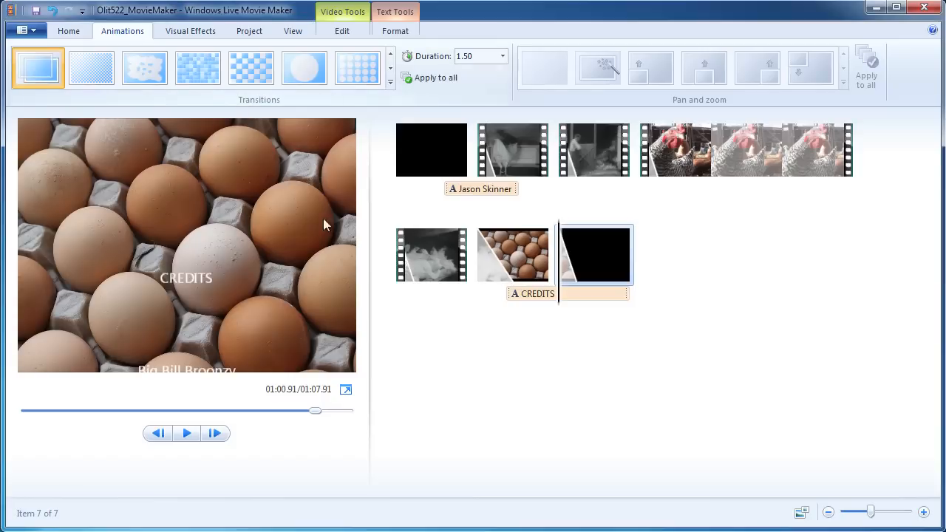
click(493, 287)
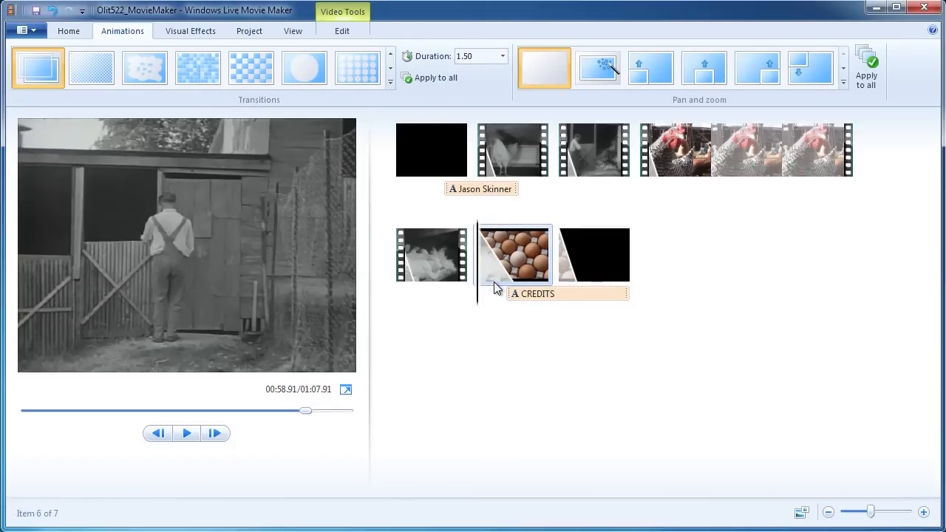
key(space)
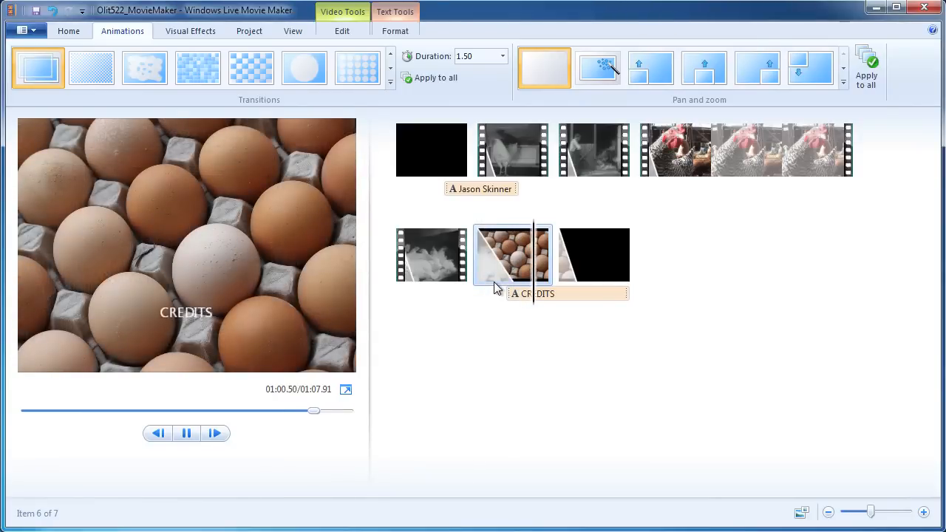
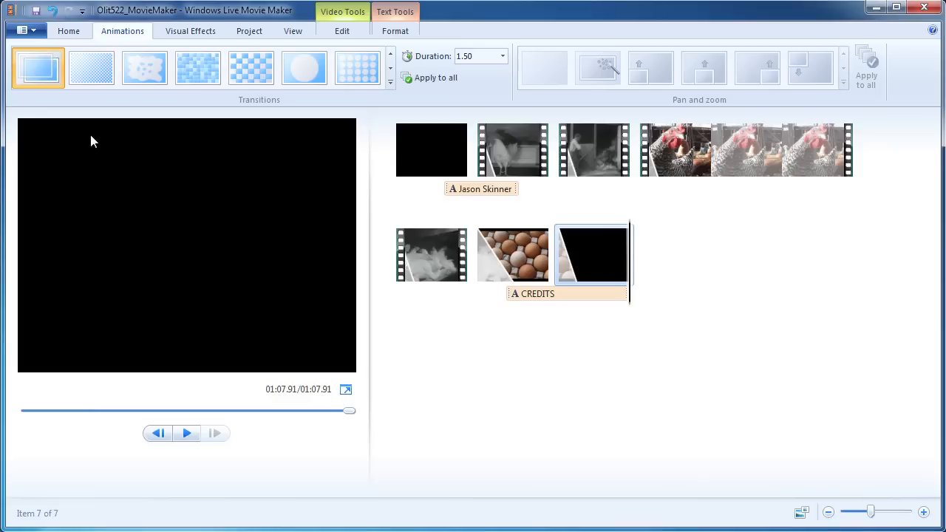
Save the seven-item farm-clip project from the Quick Access Toolbar.
click(35, 14)
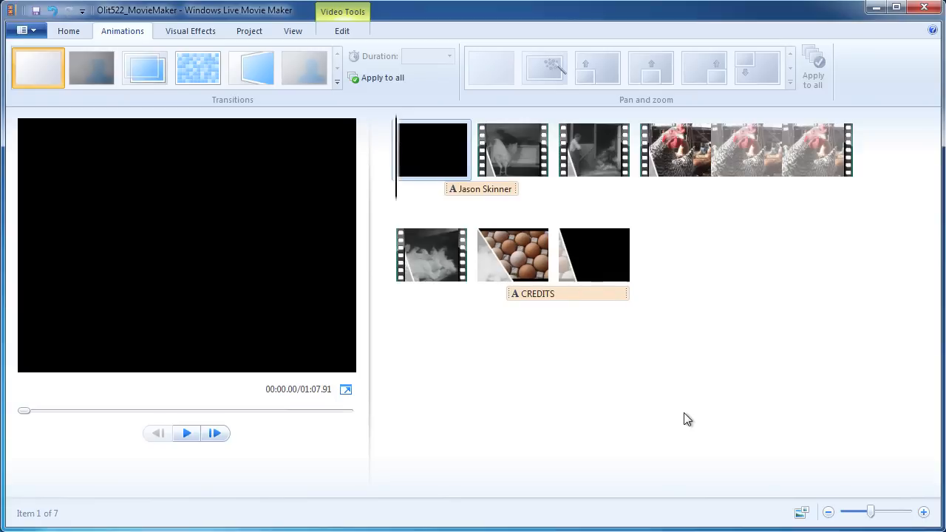
Add the BigBillBroonzy song from Desktop > assets > footage as the movie's soundtrack.
click(69, 32)
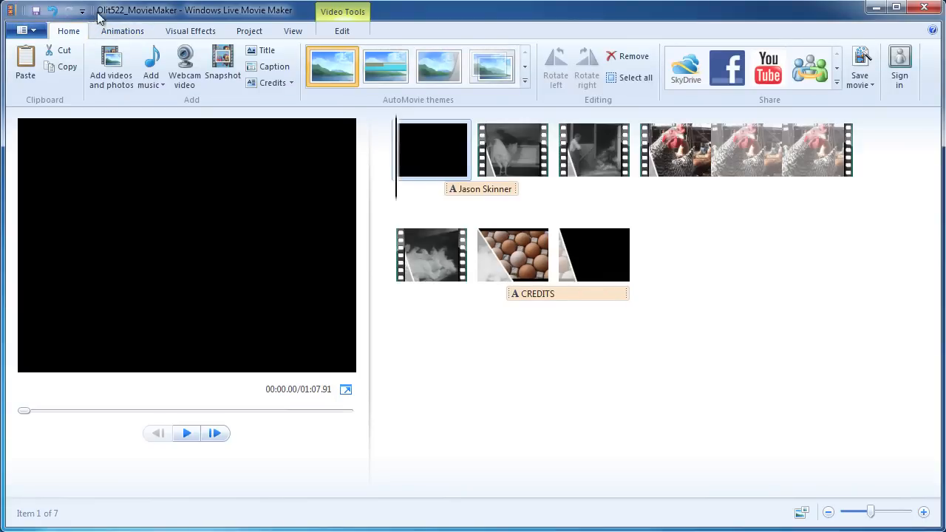
click(162, 86)
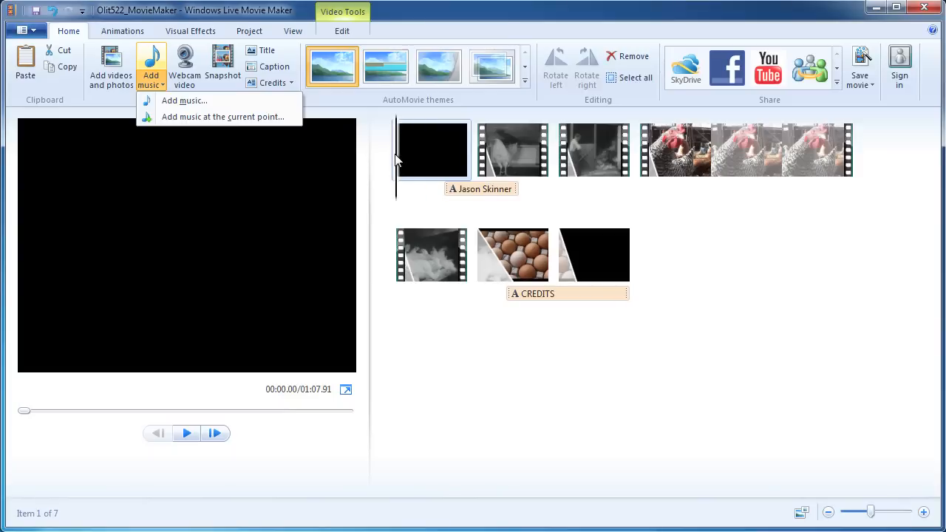
click(185, 101)
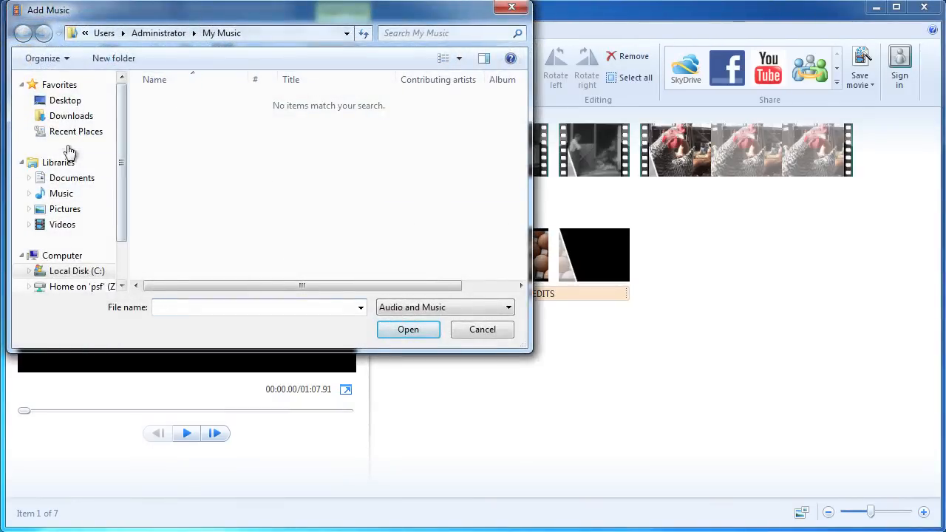
click(65, 101)
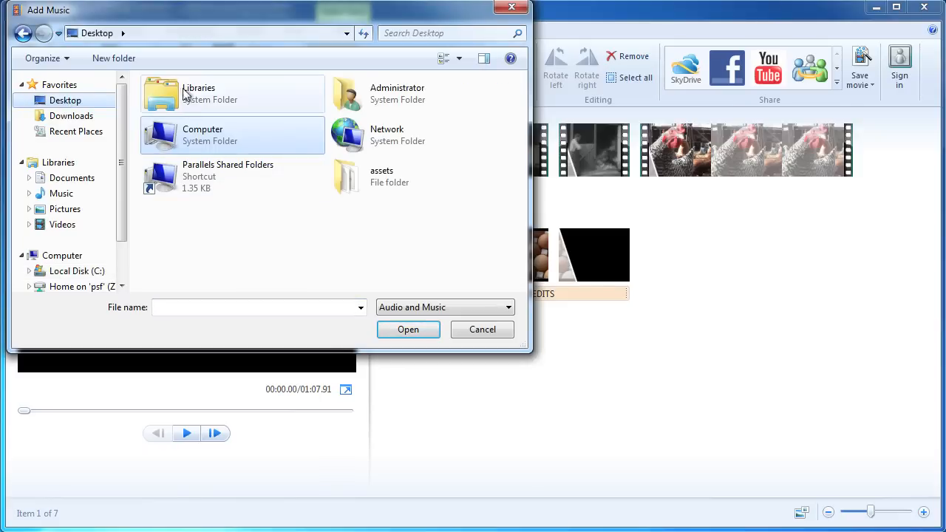
double_click(371, 177)
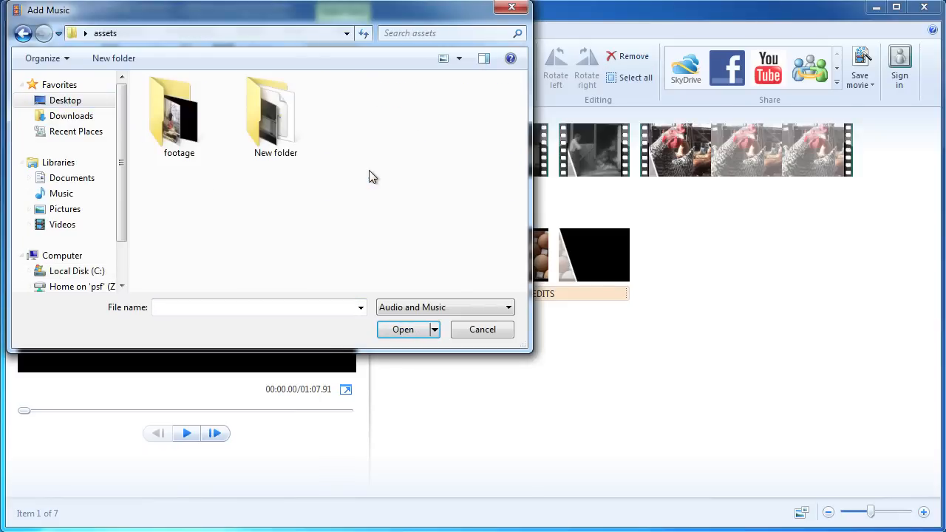
double_click(164, 115)
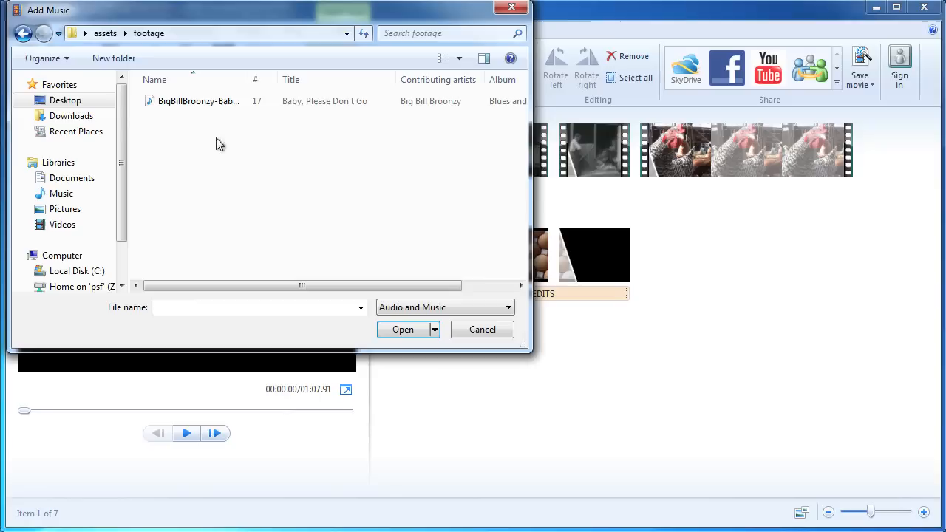
click(198, 103)
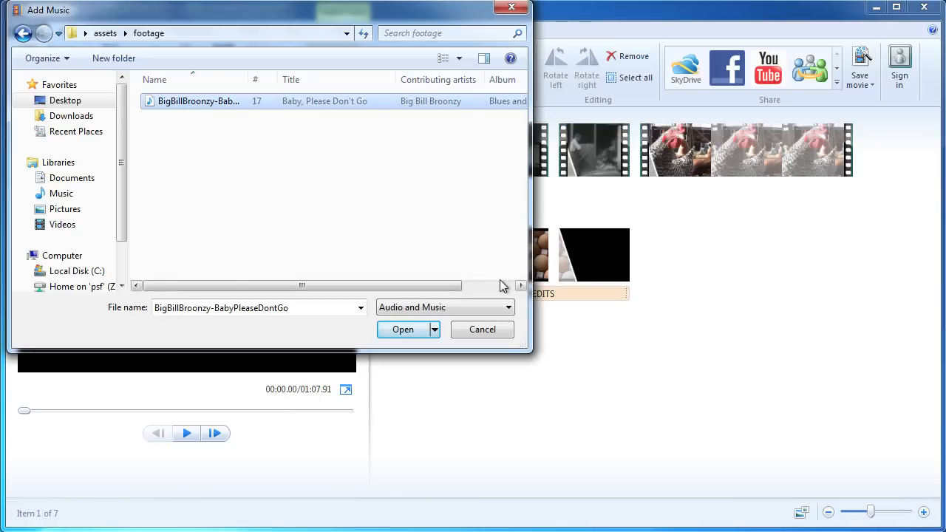
click(405, 330)
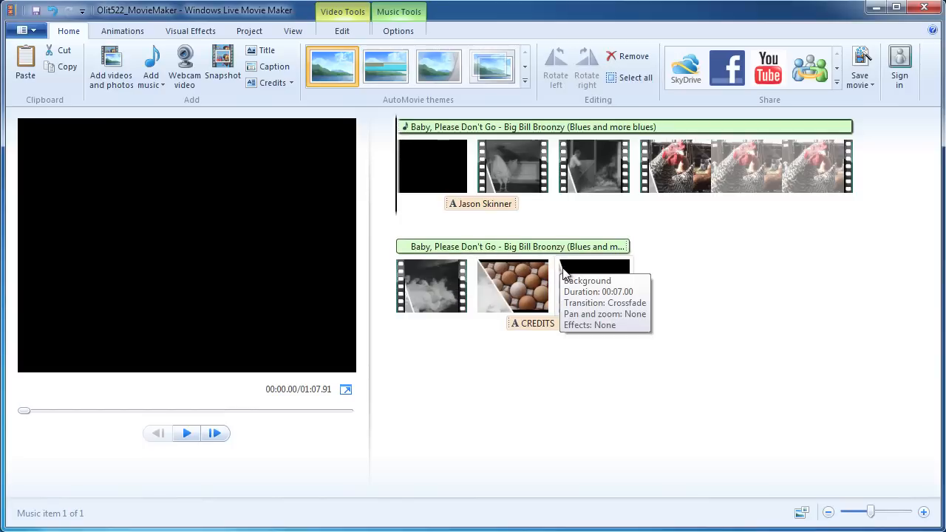
Preview the opening with the song, then select the music bar to show its options.
key(space)
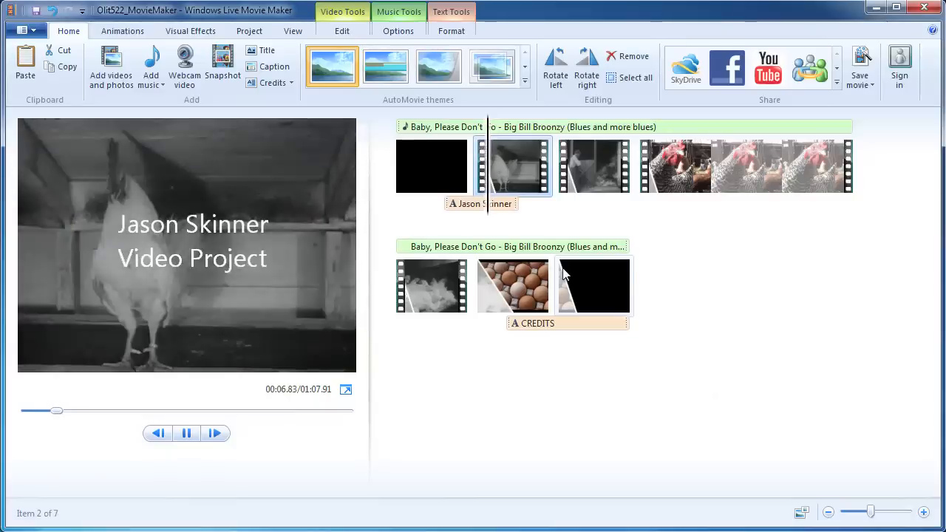
key(space)
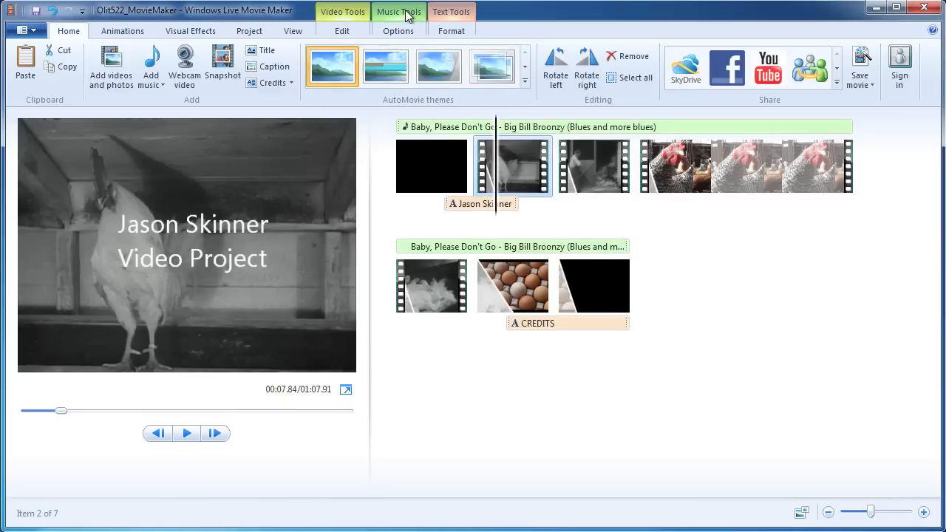
click(424, 130)
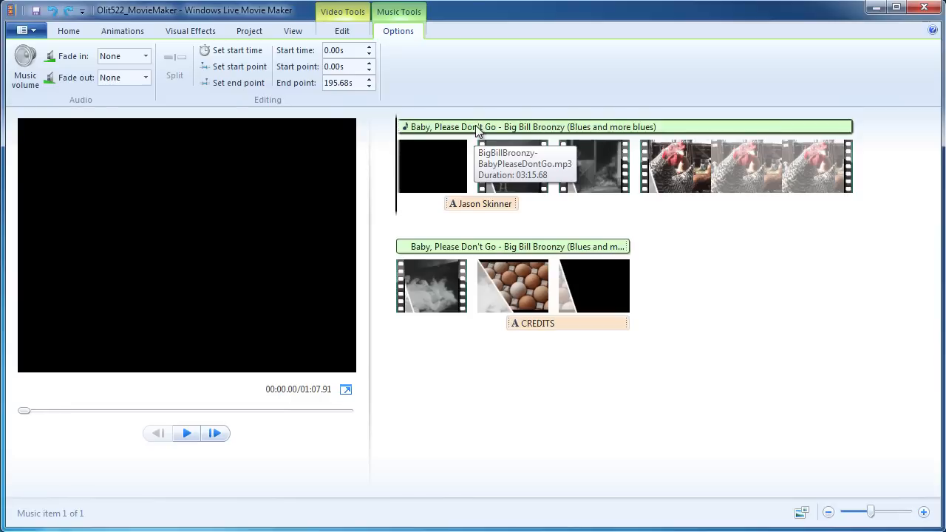
Set the song's end point to 7.0 seconds with a Medium fade-out, and preview from the start.
click(350, 83)
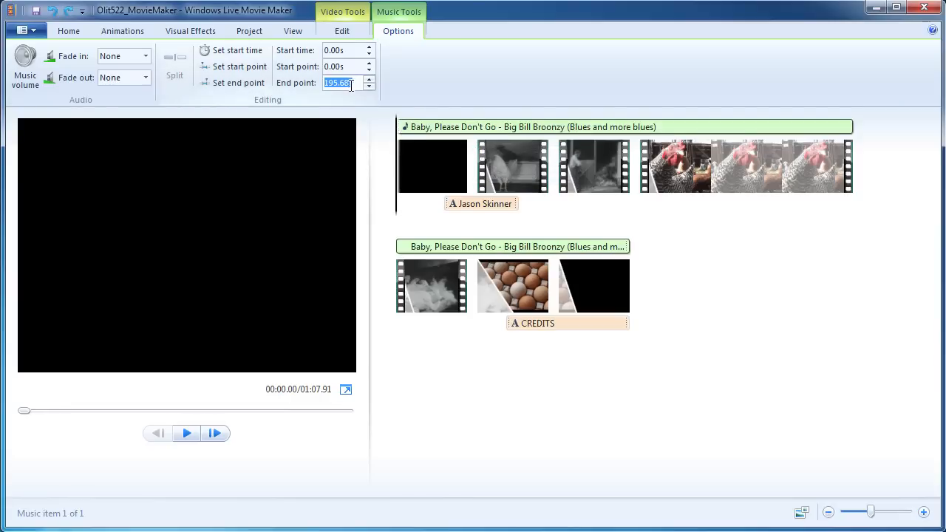
text(7.0)
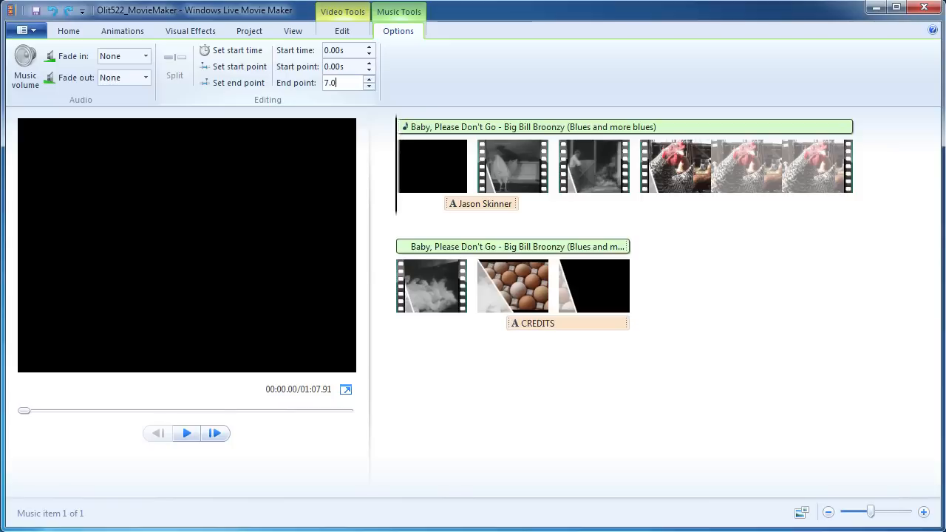
click(542, 206)
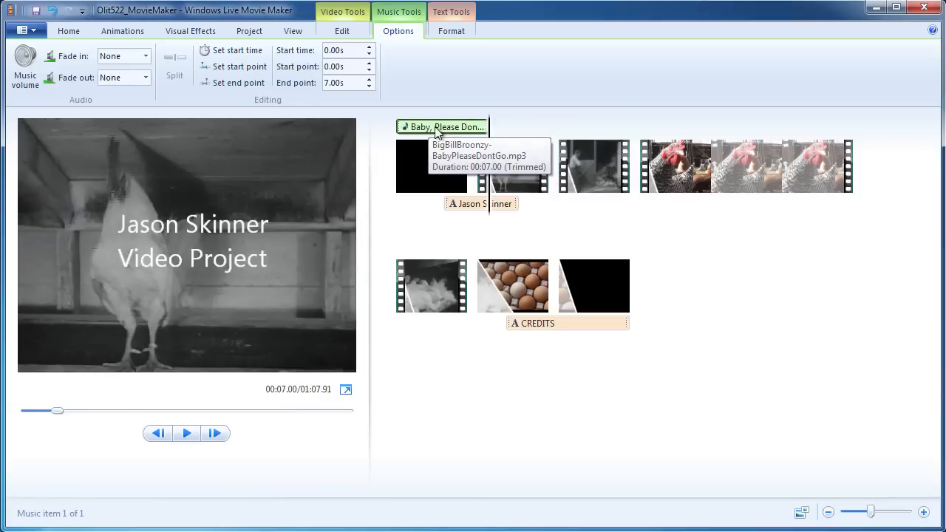
click(144, 80)
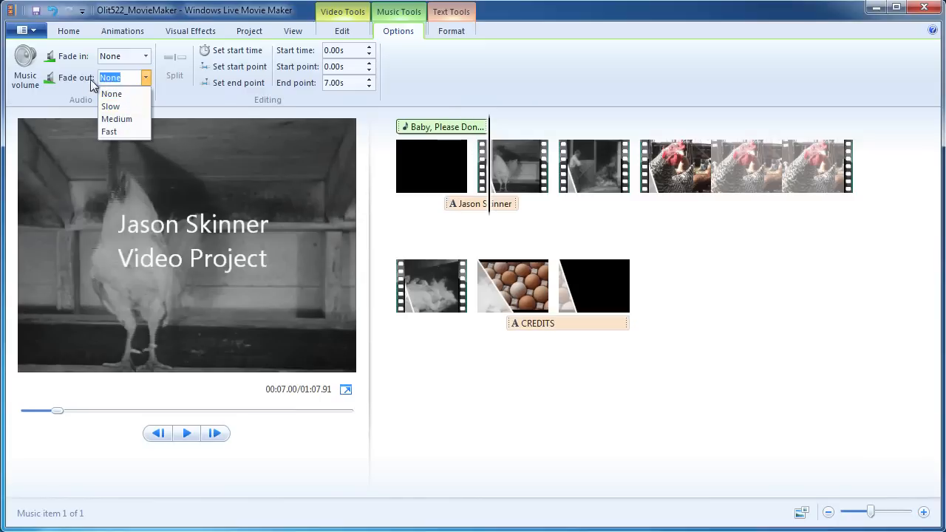
click(116, 121)
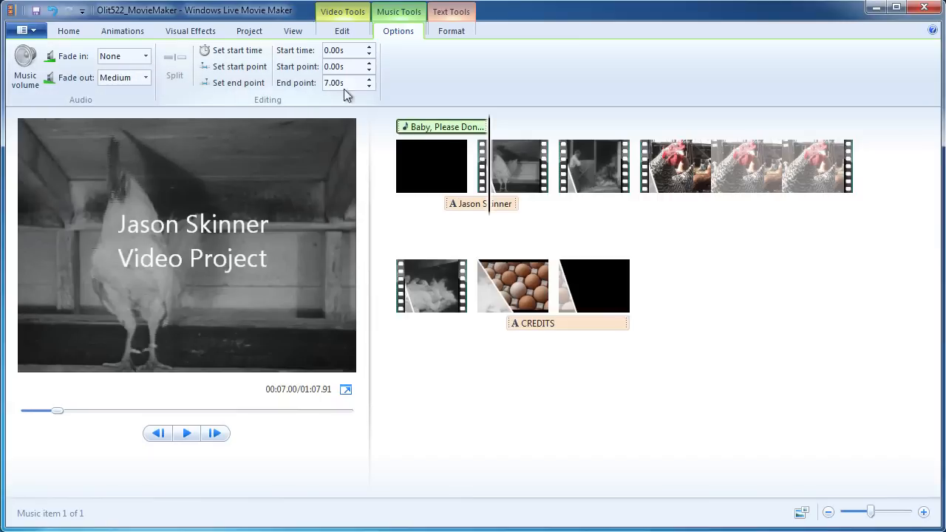
click(428, 128)
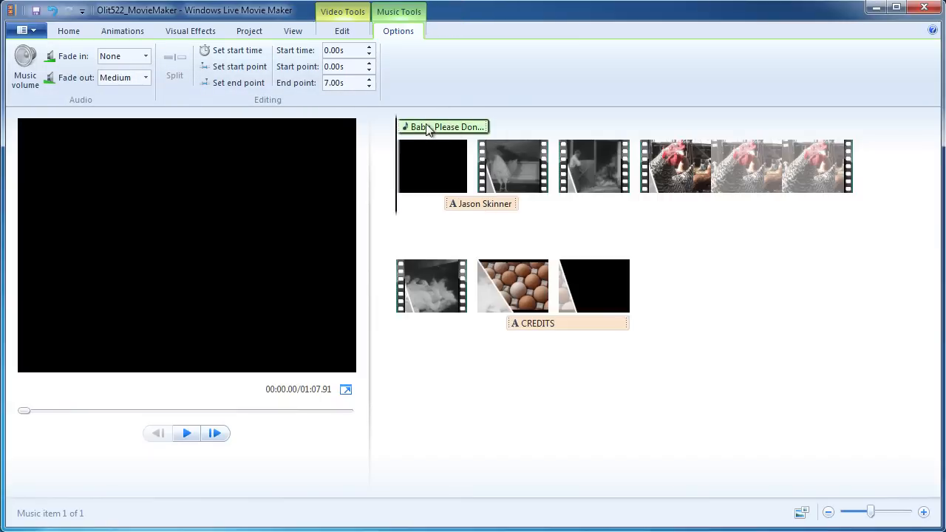
key(space)
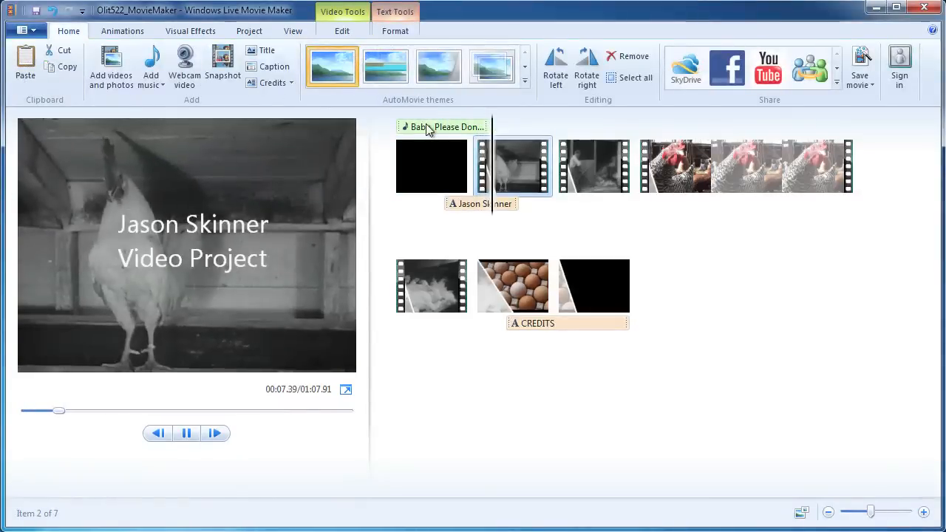
key(space)
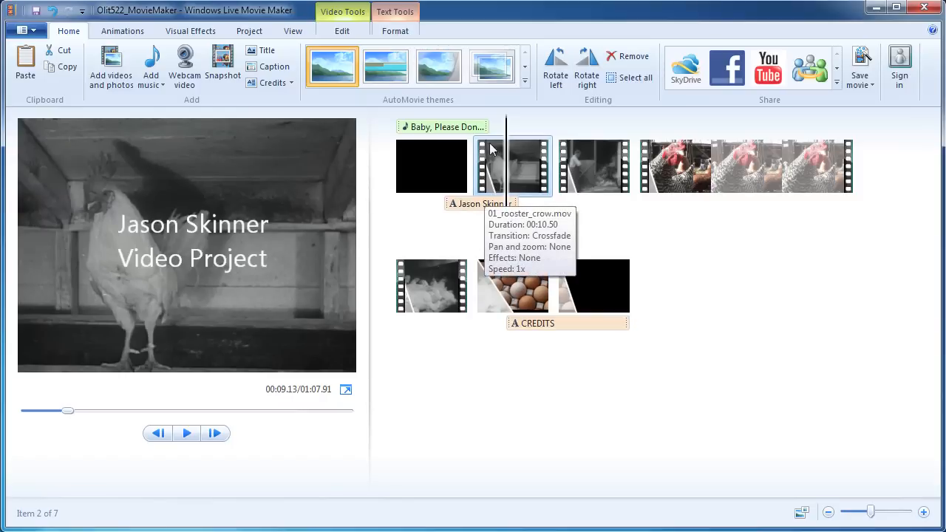
key(space)
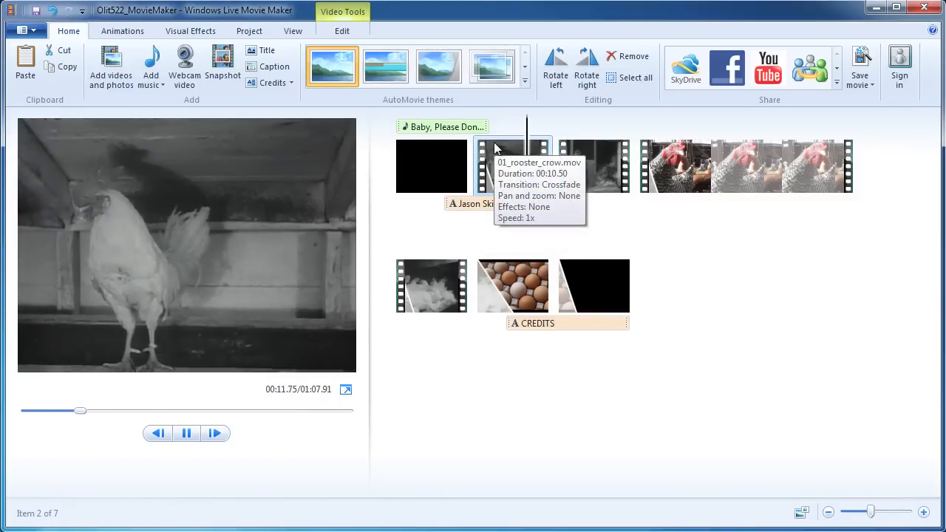
key(space)
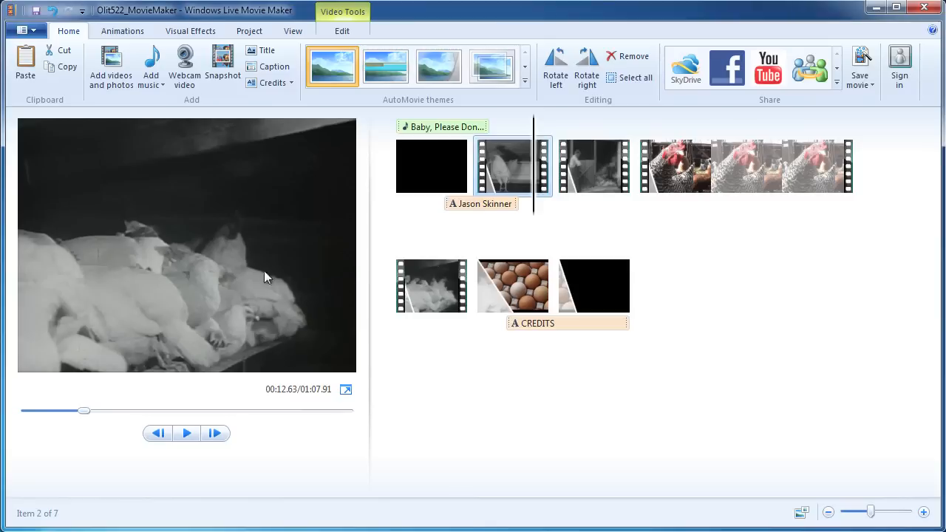
click(452, 127)
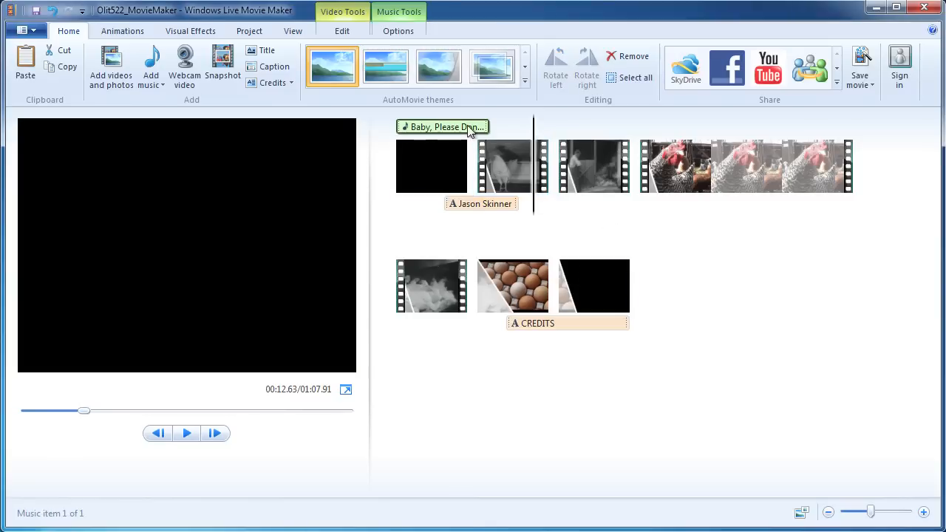
drag(450, 128, 401, 127)
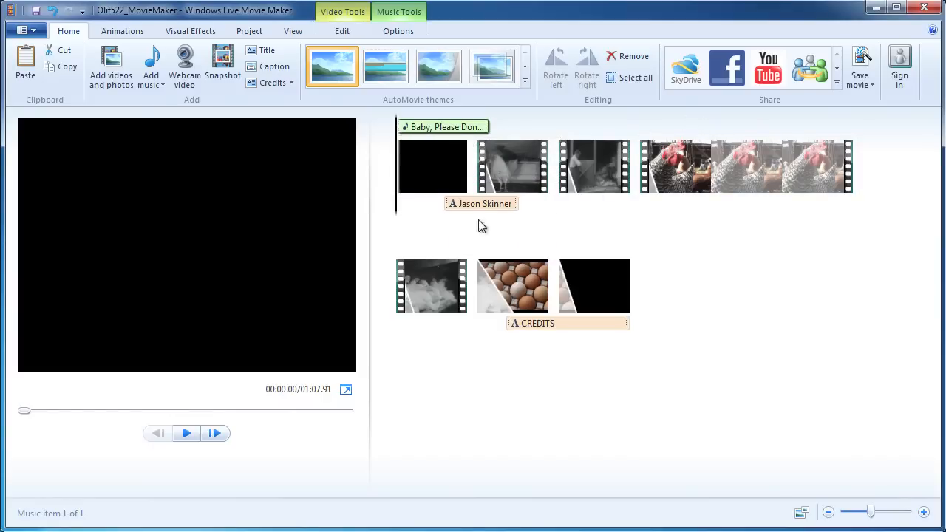
Lower the opening song's music volume slightly, then play the preview.
click(441, 127)
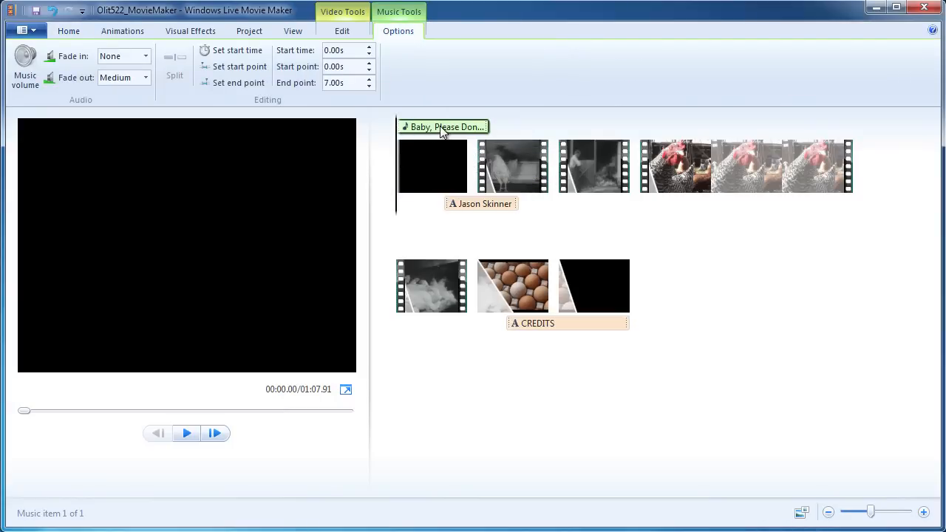
click(23, 70)
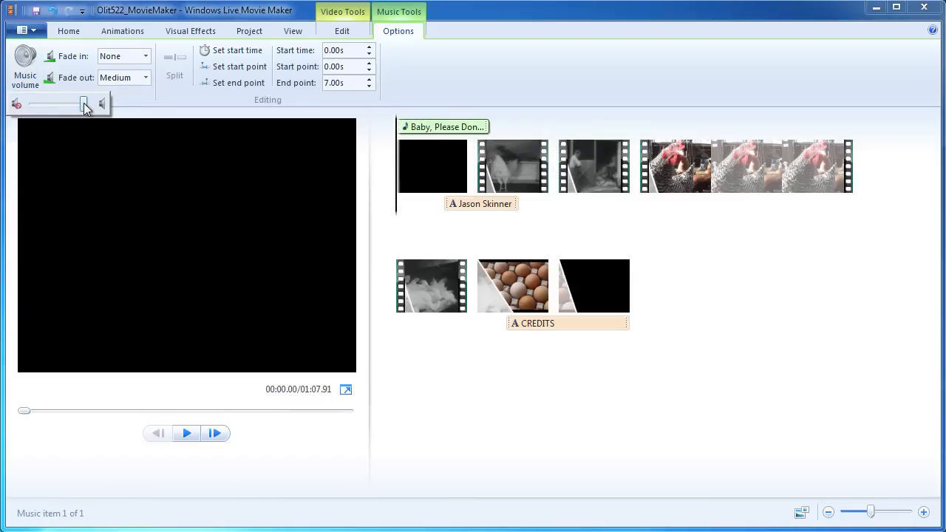
mouse_move(82, 104)
mouse_down()
mouse_move(64, 105)
mouse_move(75, 106)
mouse_up()
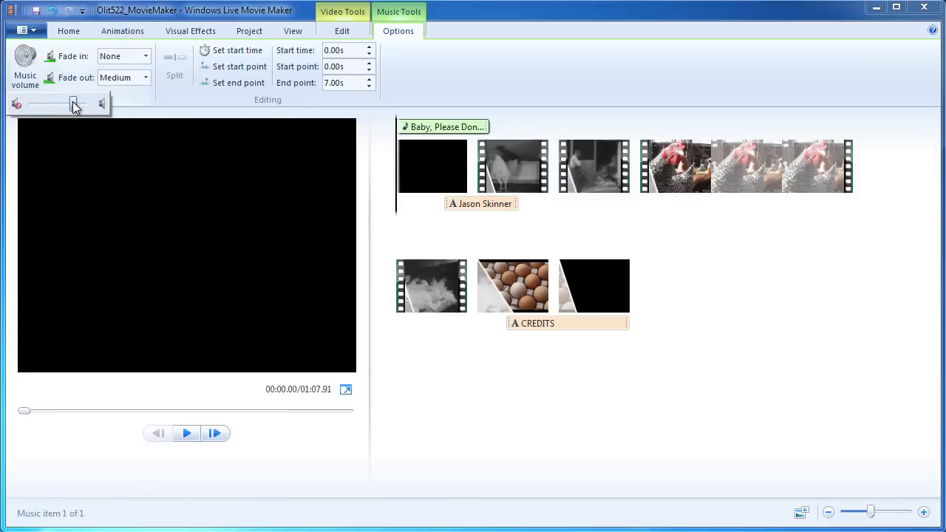
drag(74, 105, 77, 105)
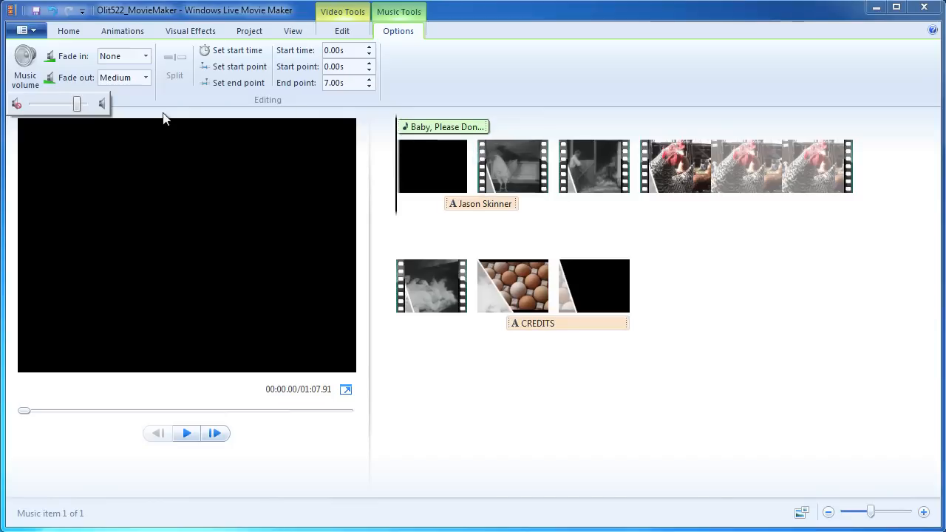
click(453, 86)
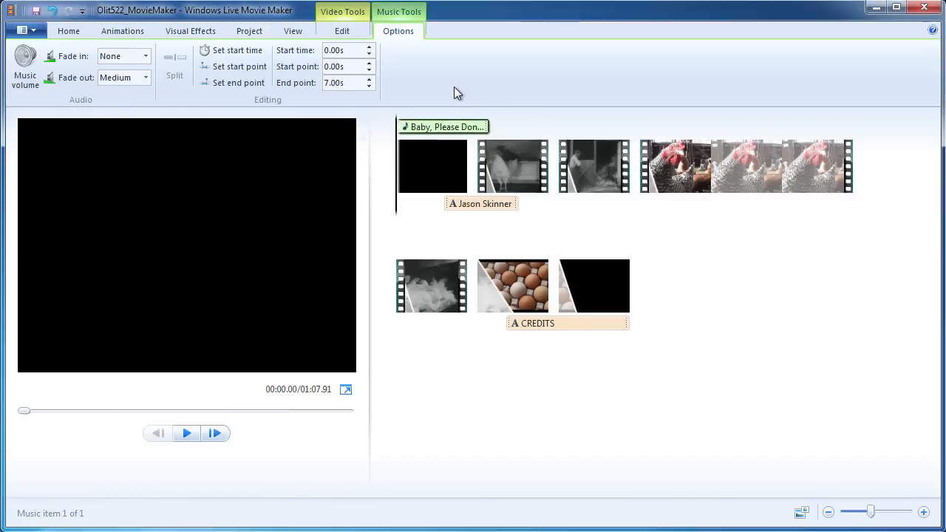
key(space)
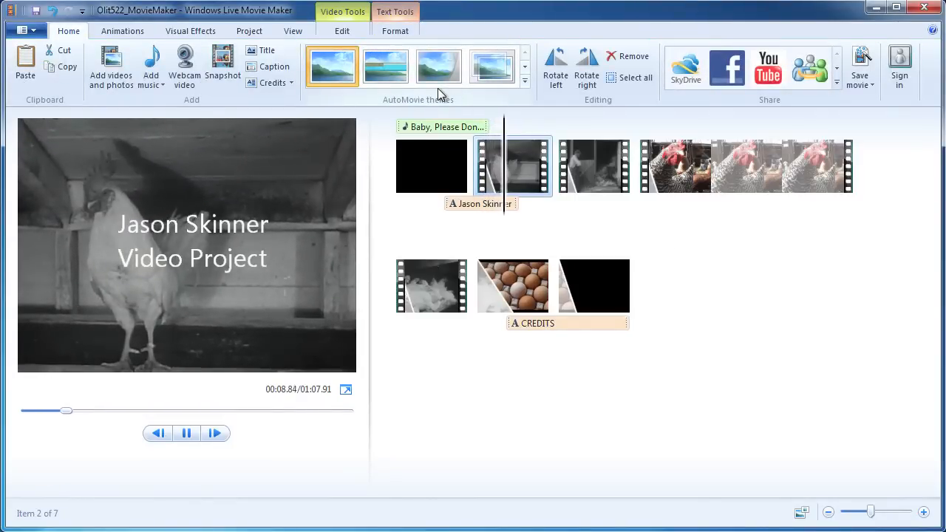
Stop the preview and put the playback point at the eggs clip.
key(space)
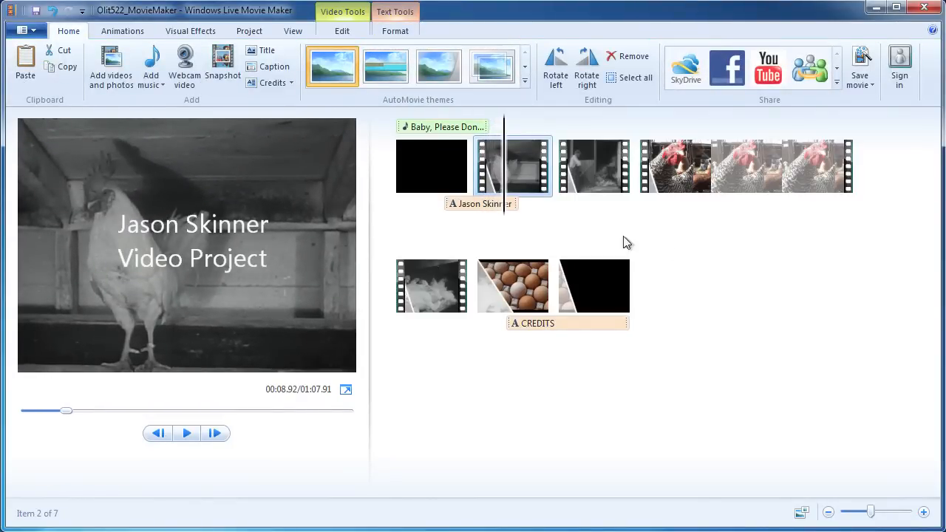
click(473, 273)
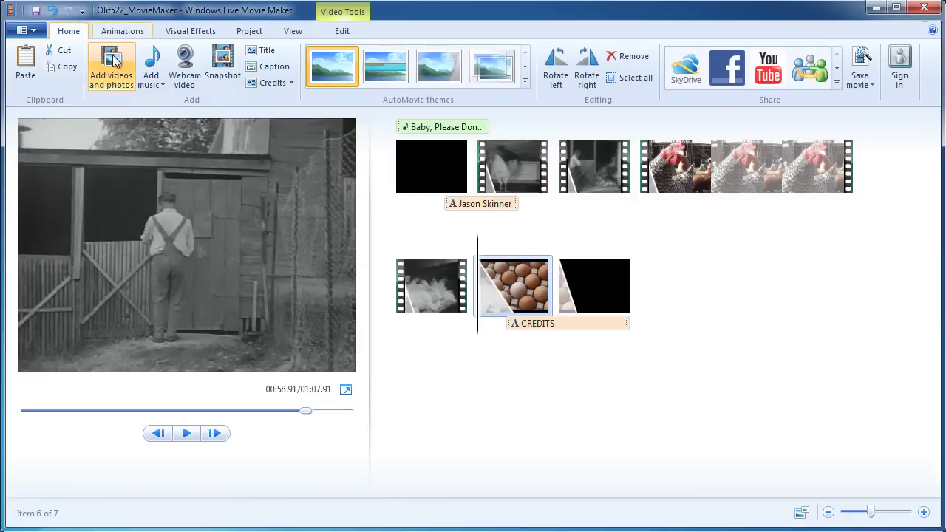
Add the BigBillBroonzy song again at the current point, starting at the eggs clip.
click(153, 63)
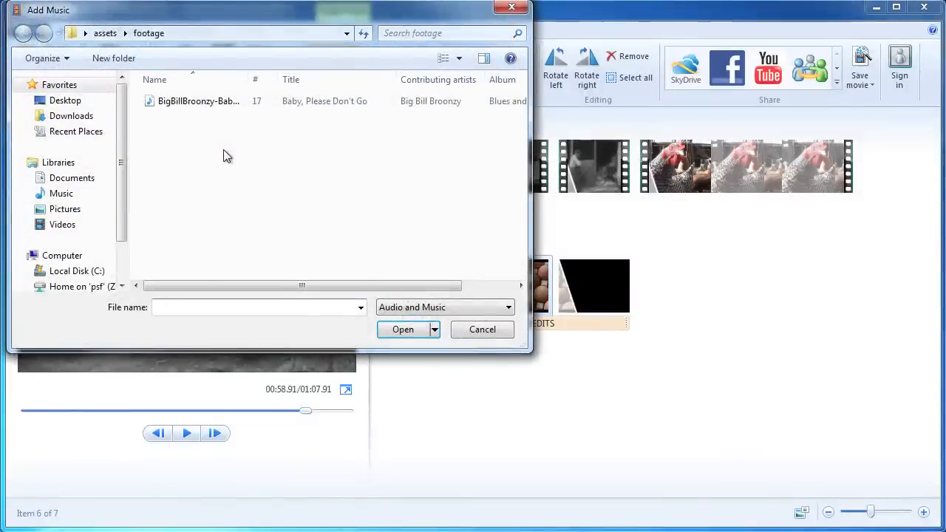
click(487, 329)
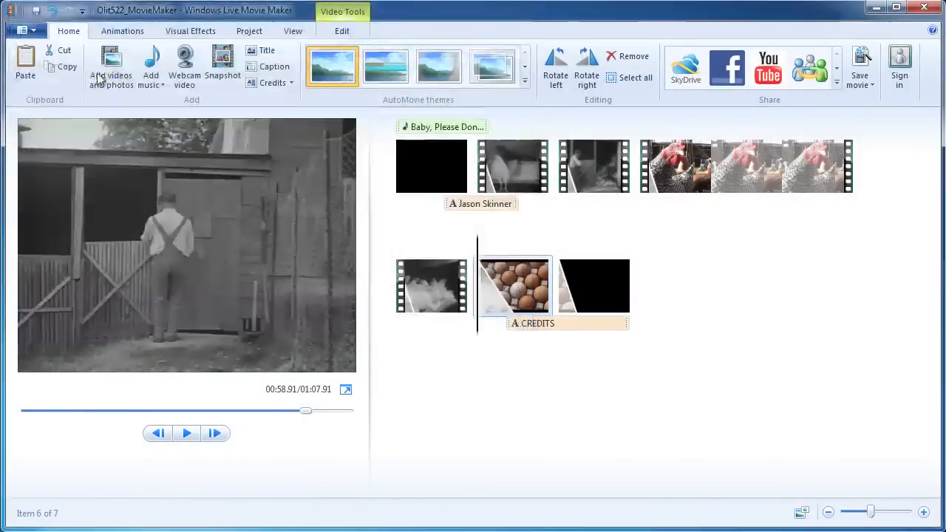
click(156, 86)
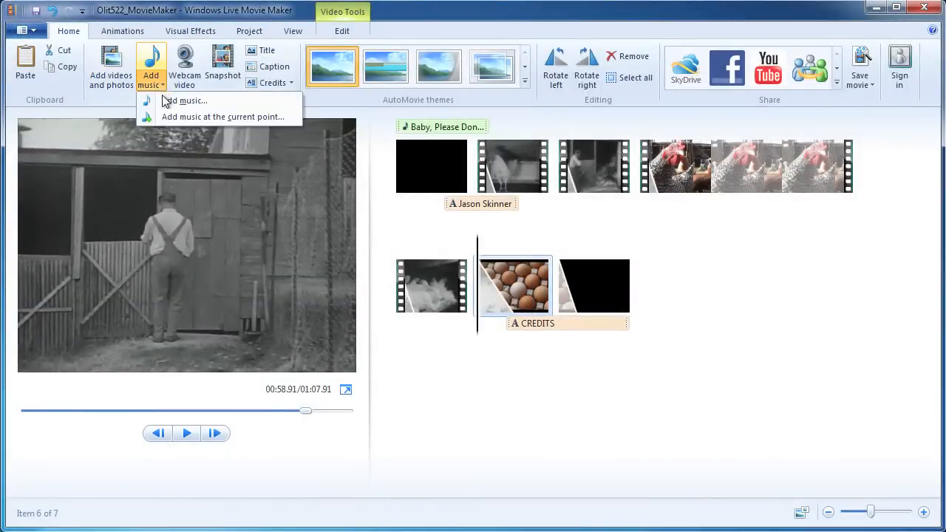
click(197, 117)
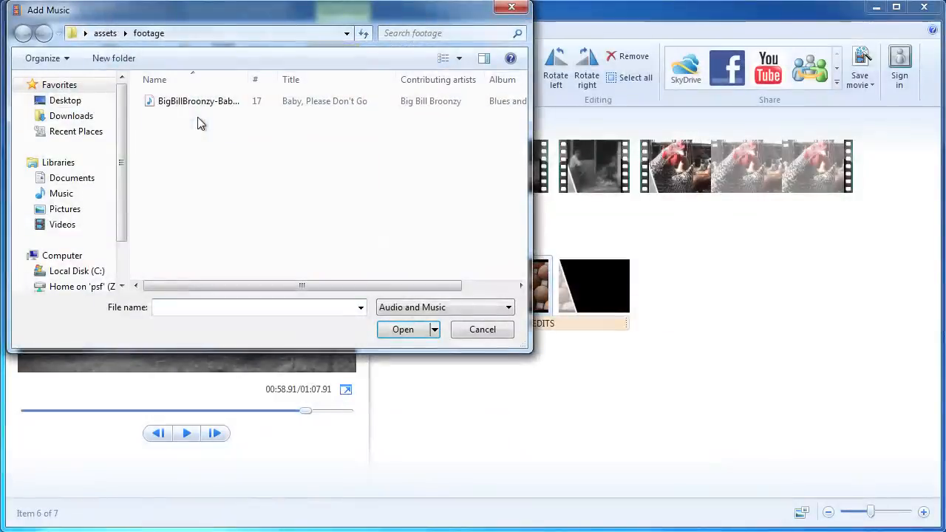
click(216, 104)
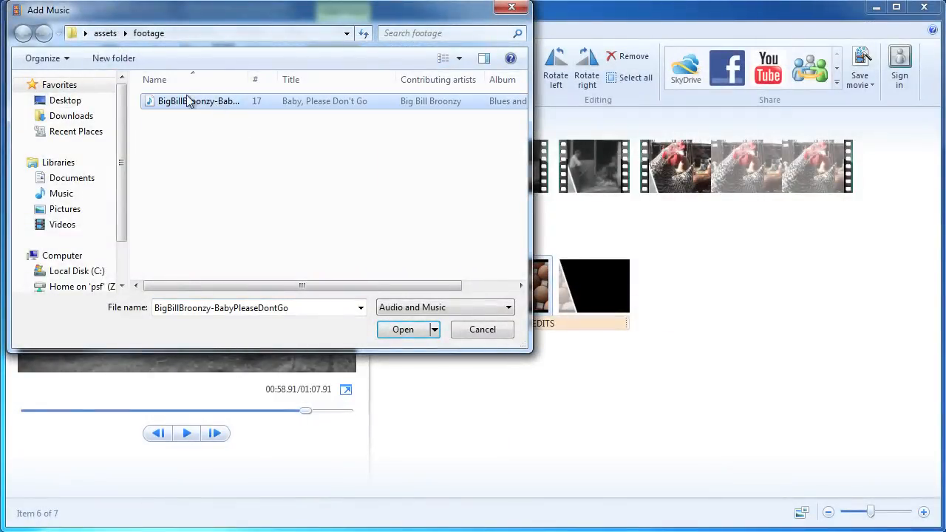
click(404, 330)
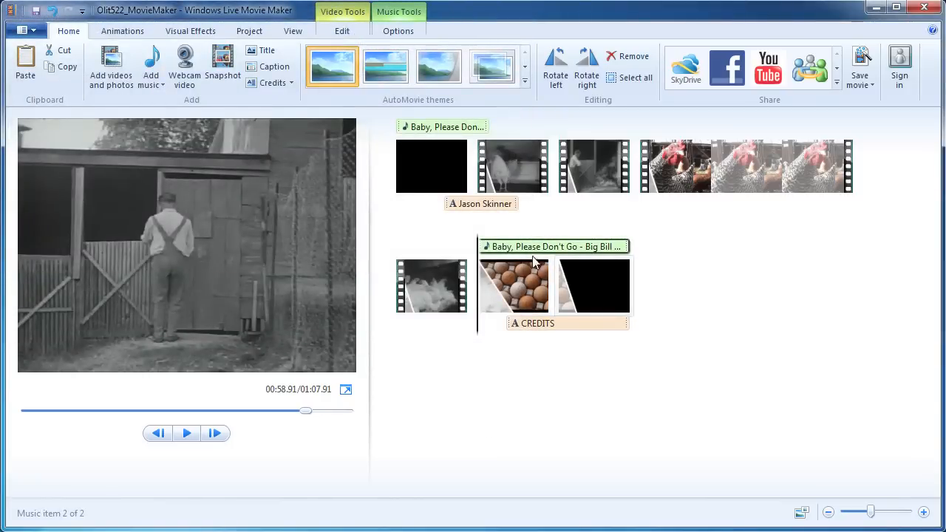
Open the second song's music options, preview it, and select the music item.
double_click(572, 252)
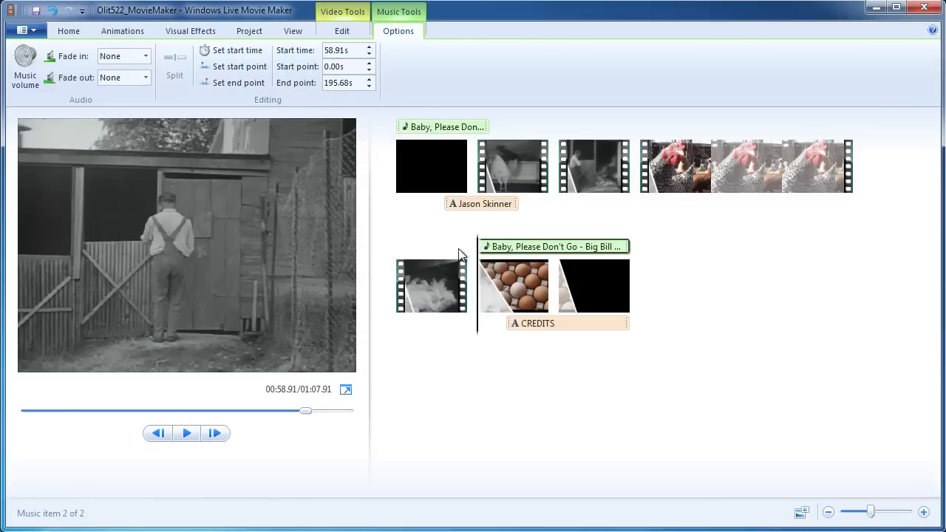
key(space)
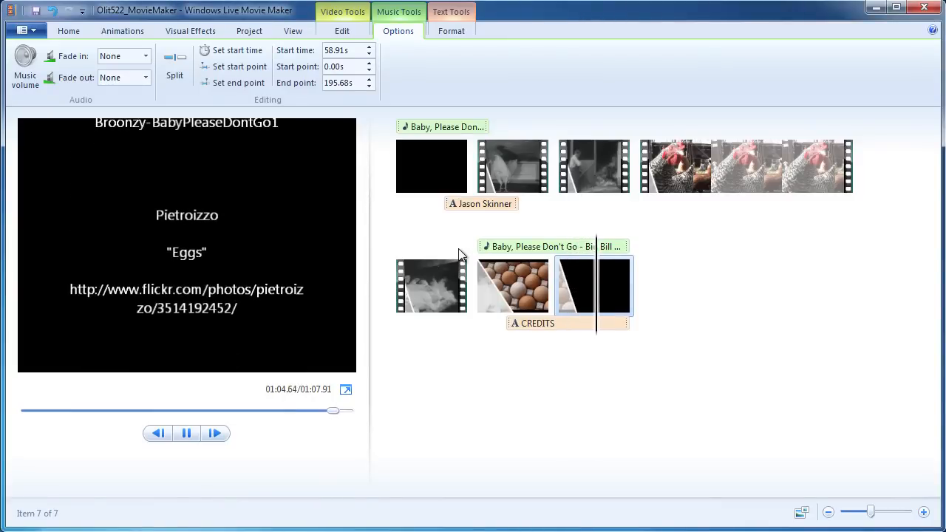
key(space)
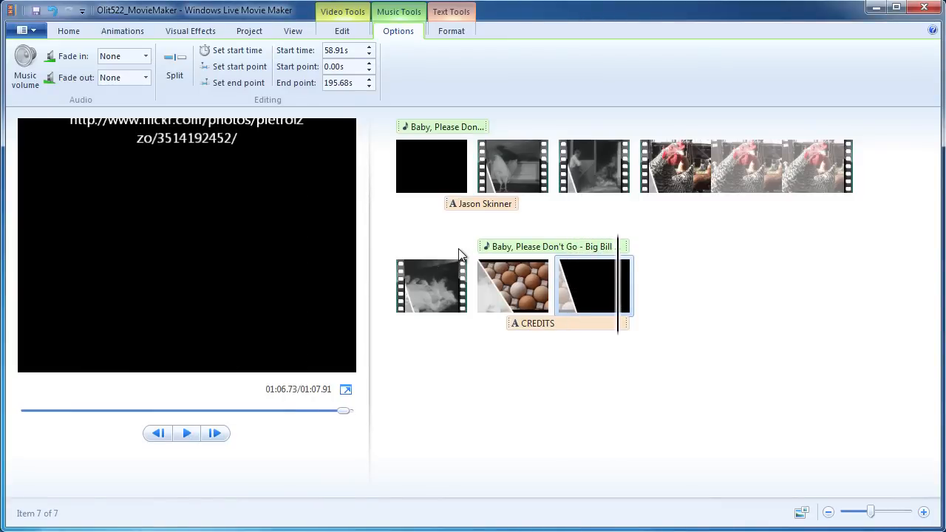
click(554, 247)
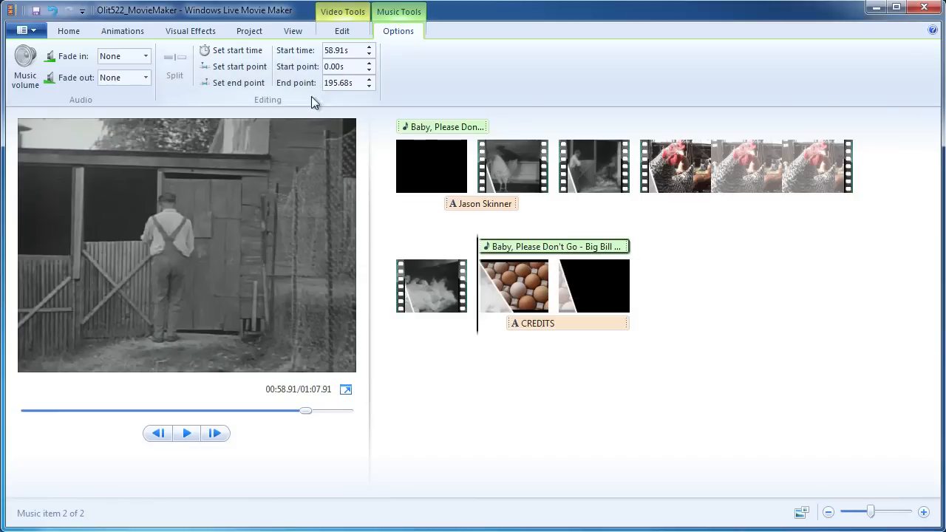
Set the second song's start and end points so it plays from 100.00 to 110.00 seconds.
double_click(347, 67)
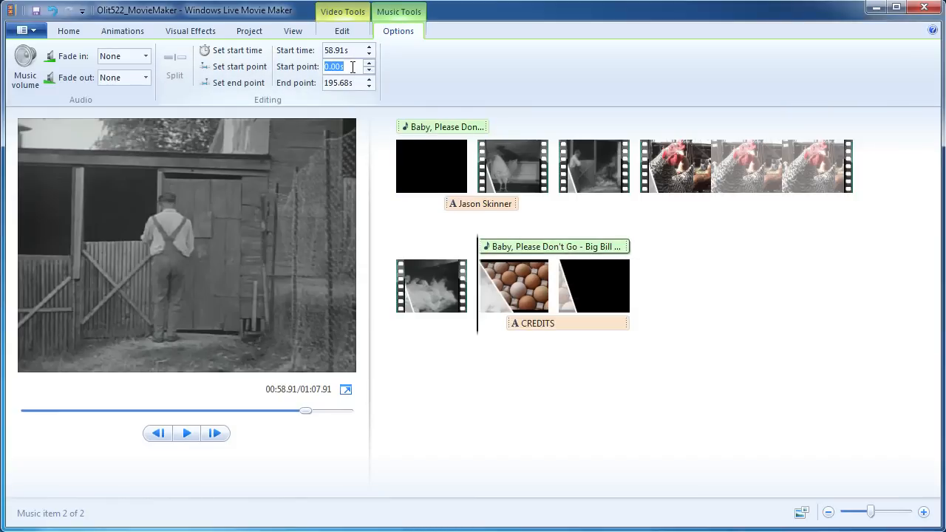
text(50.0)
double_click(338, 82)
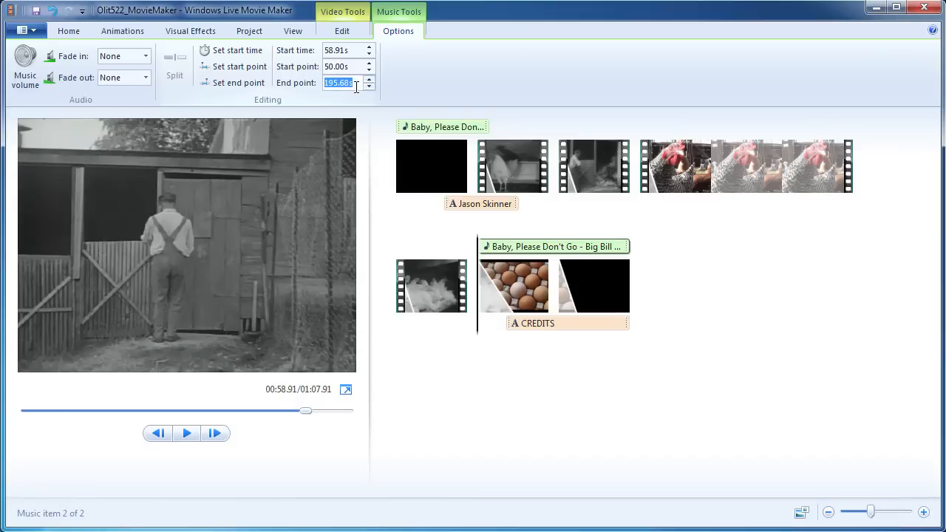
text(60.00s)
key(Return)
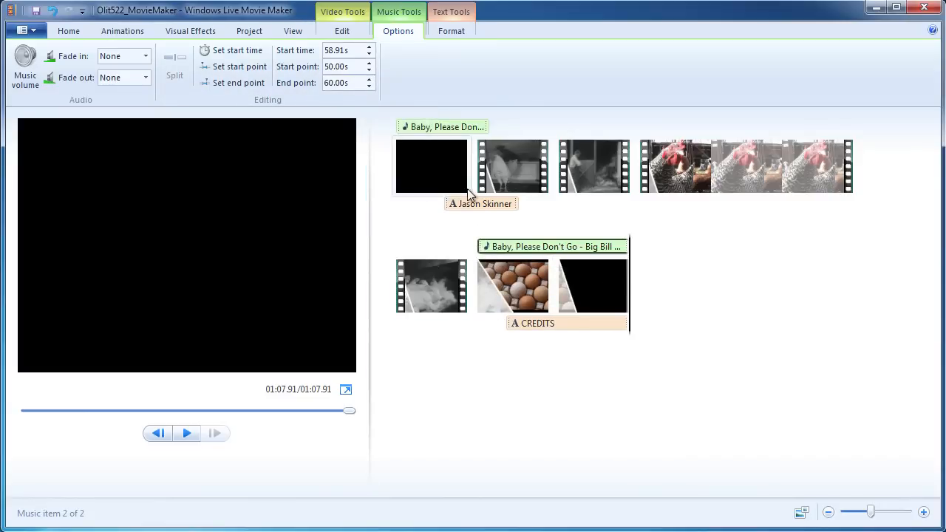
Preview the ending from the eggs clip, then reselect the added song.
click(477, 275)
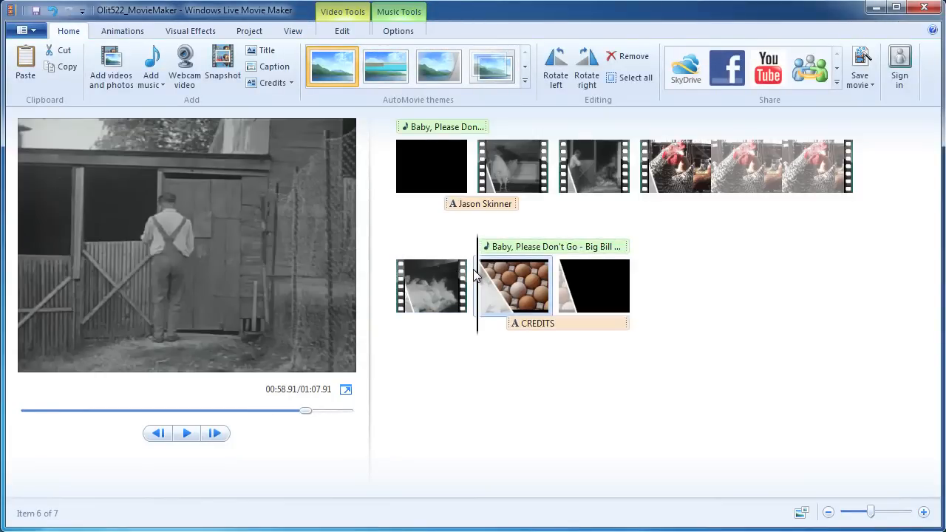
key(space)
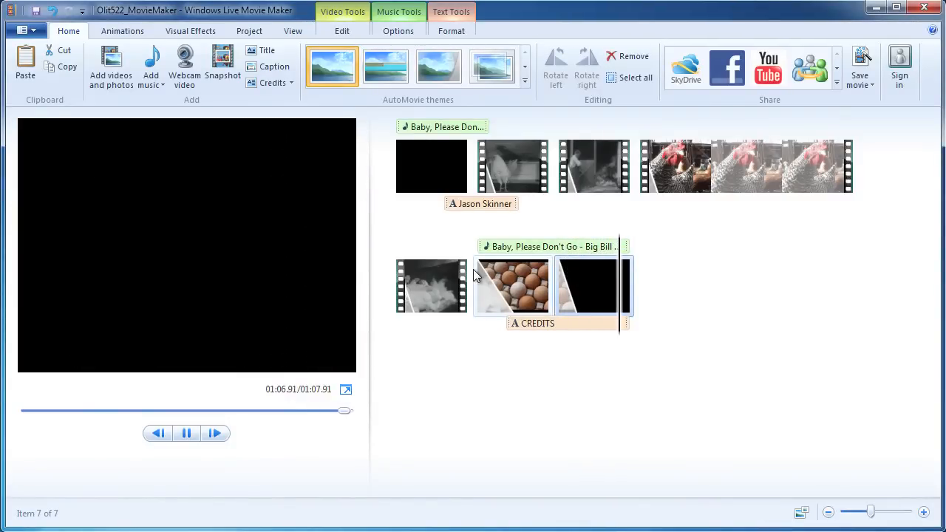
click(398, 31)
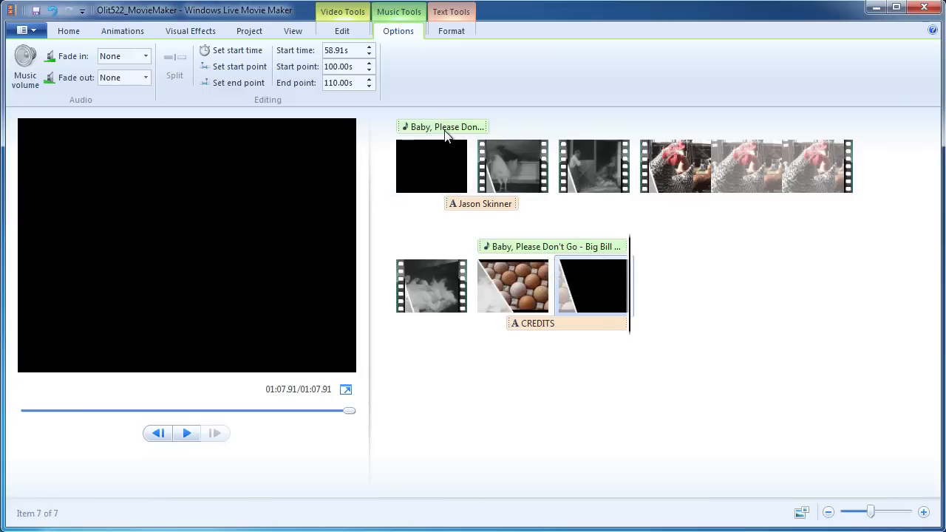
click(511, 248)
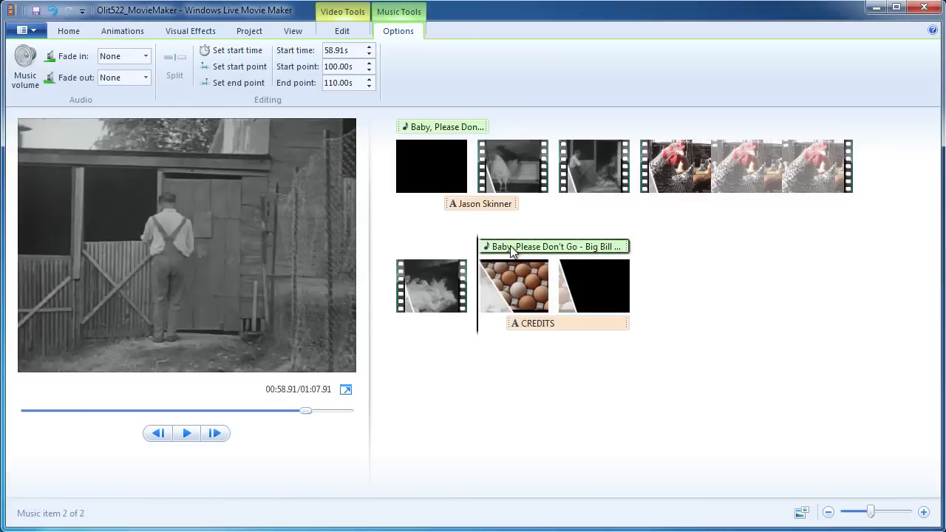
click(126, 56)
click(145, 59)
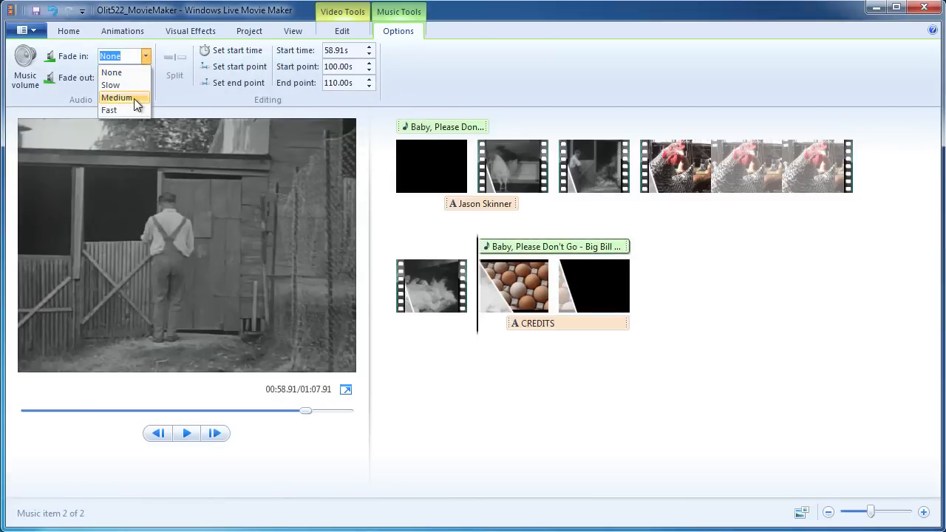
click(133, 98)
click(146, 78)
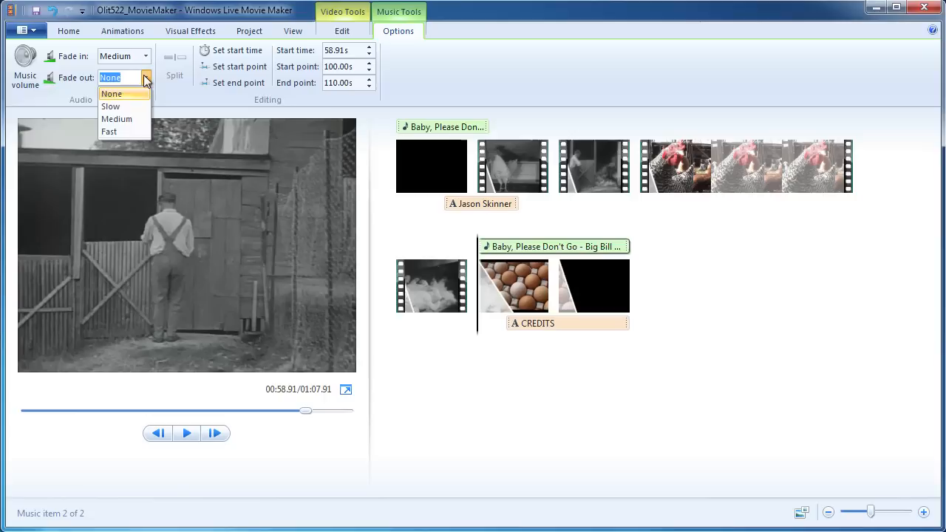
click(116, 119)
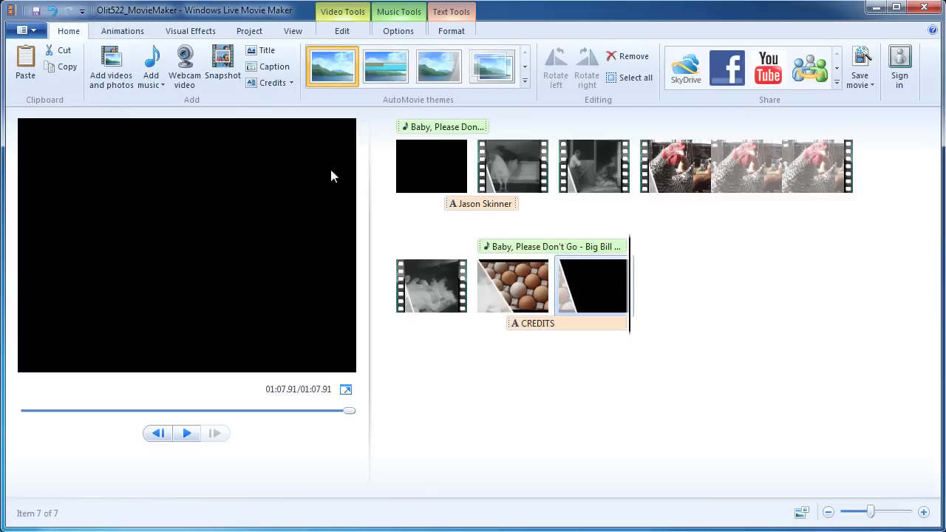
Show the Visual Effects gallery, select the colour chicken clip, and preview its start.
click(116, 34)
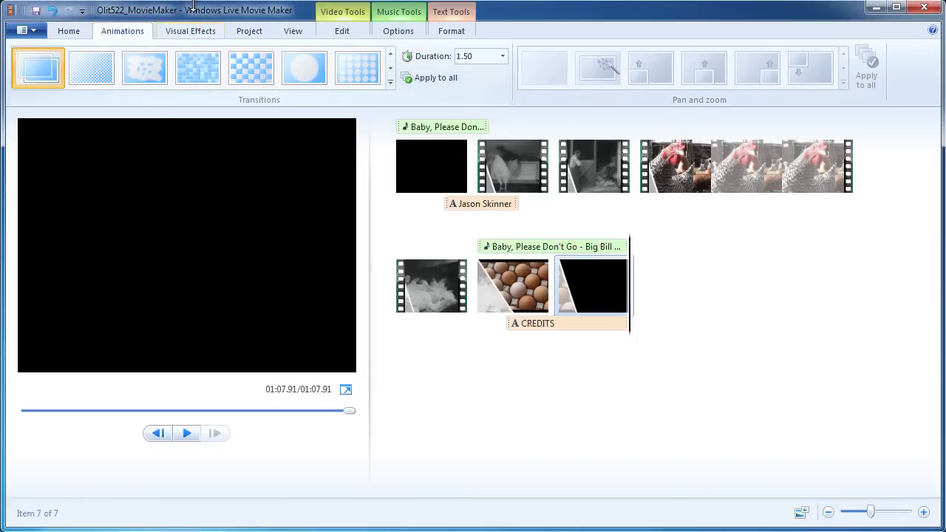
click(206, 36)
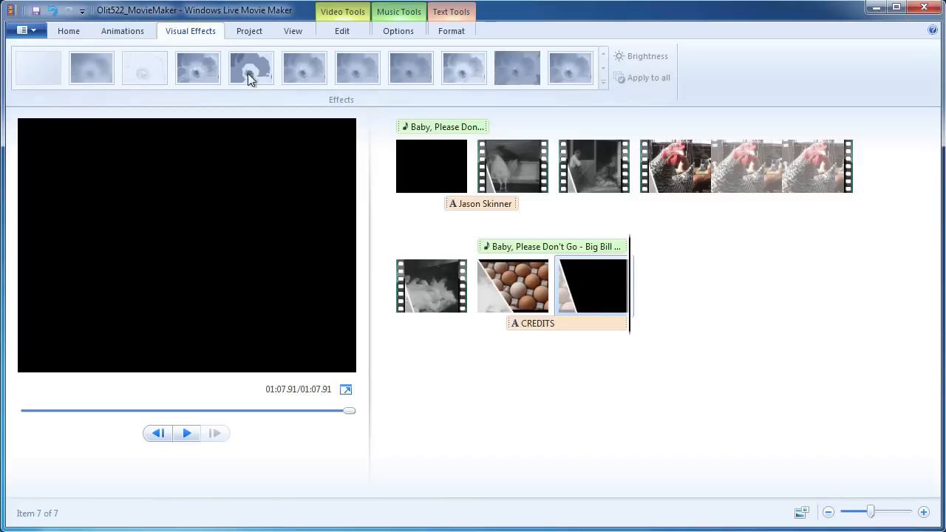
click(667, 169)
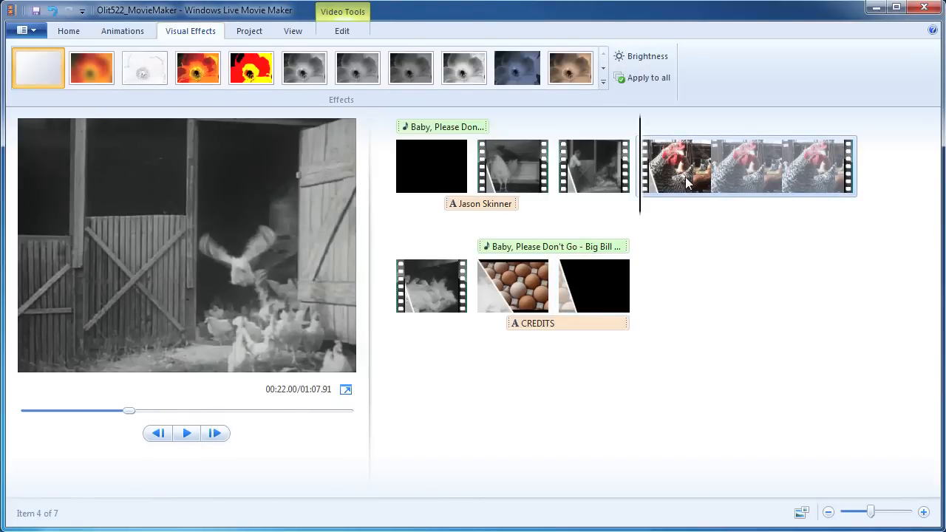
key(space)
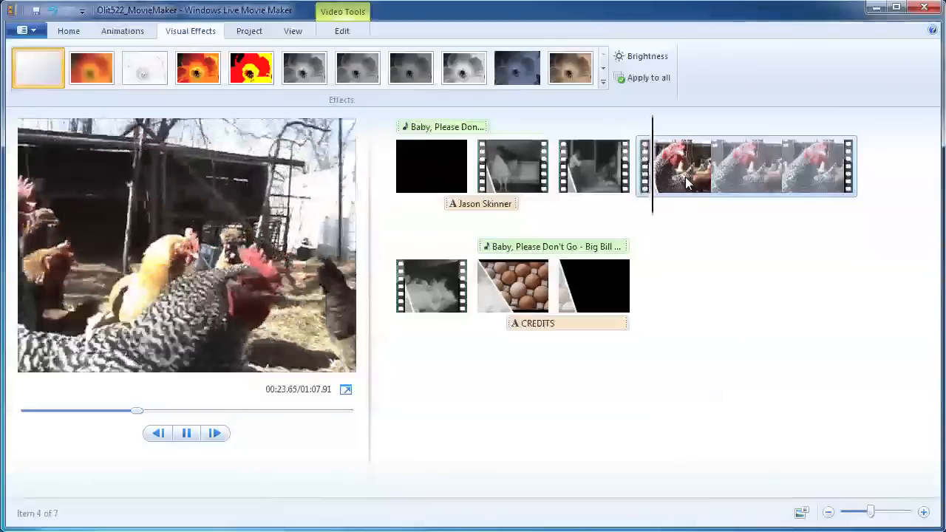
key(space)
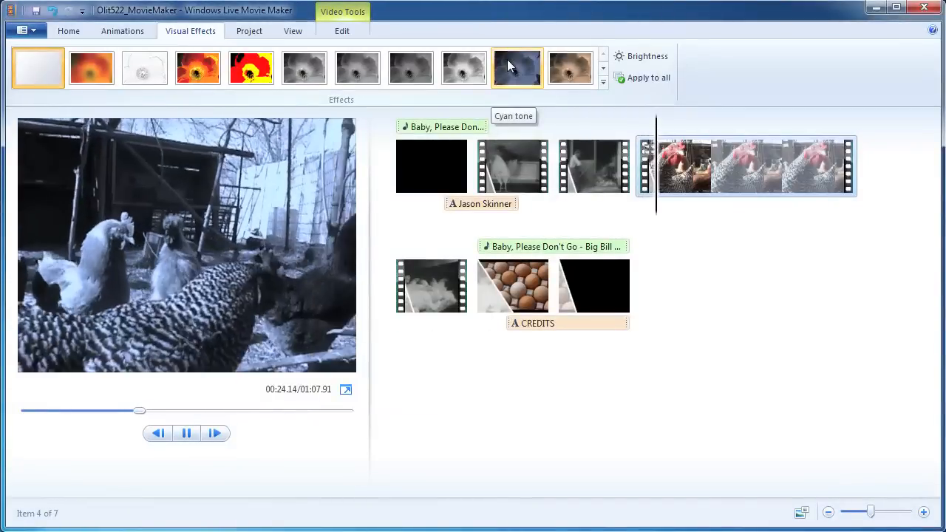
Apply the first Black and white visual effect to the colour chicken clip and return to its start.
click(603, 82)
drag(603, 81, 602, 115)
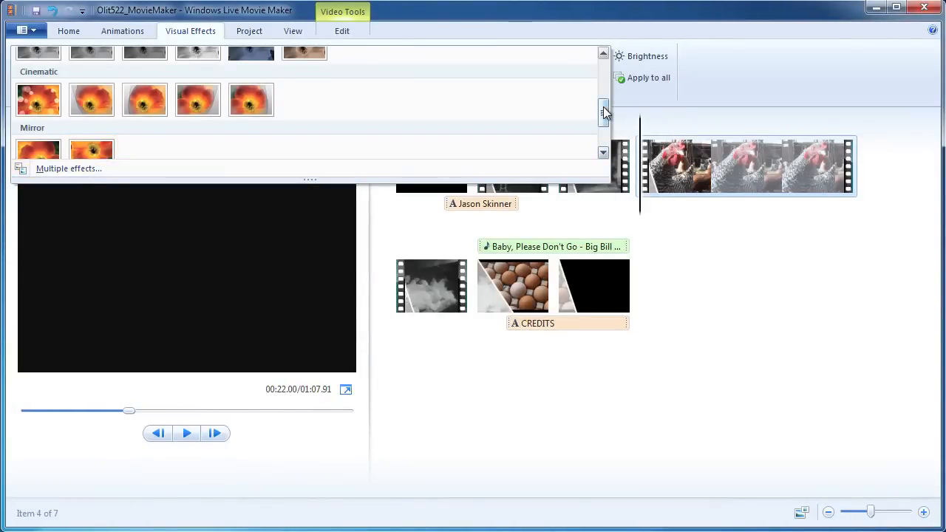
mouse_move(603, 110)
mouse_down()
mouse_move(601, 64)
mouse_move(611, 95)
mouse_up()
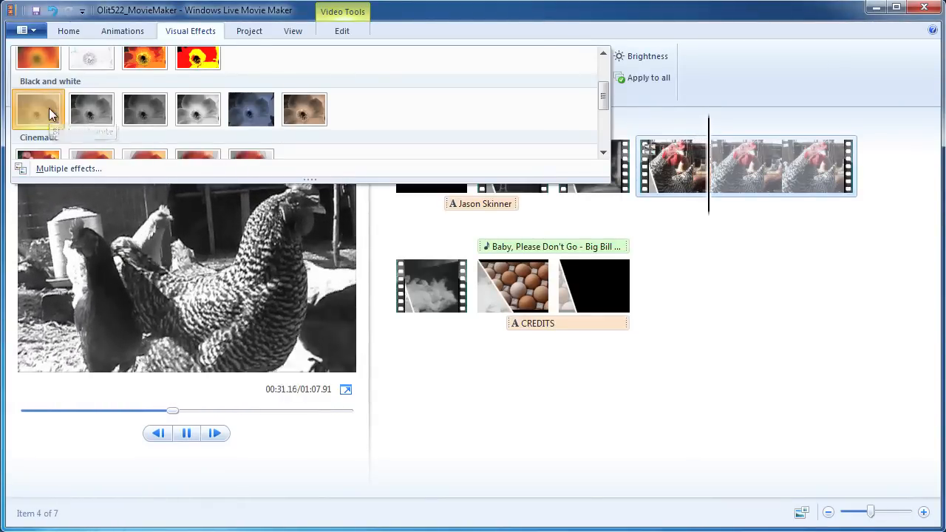
click(49, 109)
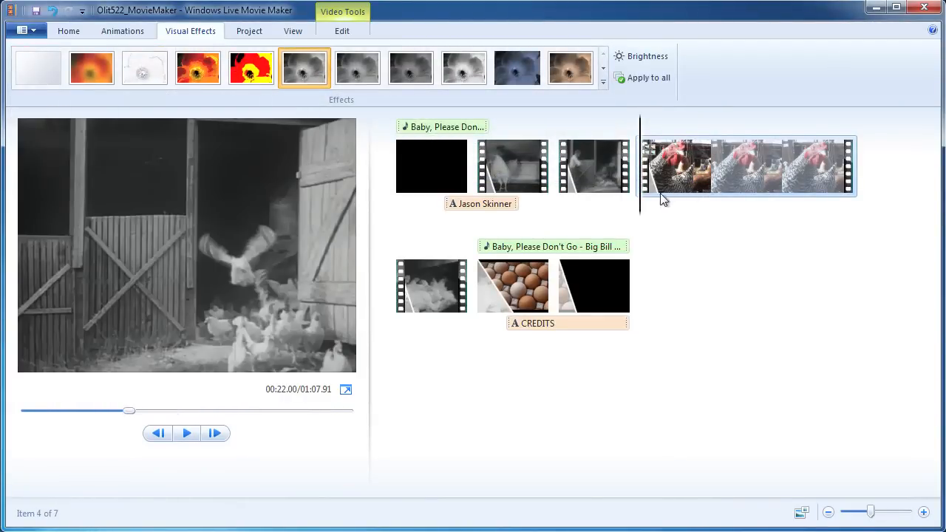
click(590, 200)
Preview the black-and-white chicken footage, then show the Project settings with the Standard (4:3) aspect ratio.
key(space)
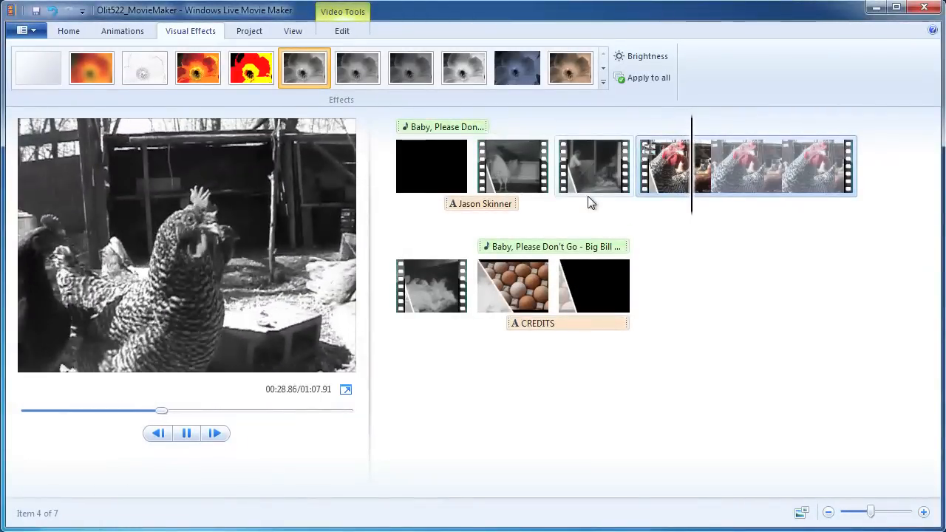
key(space)
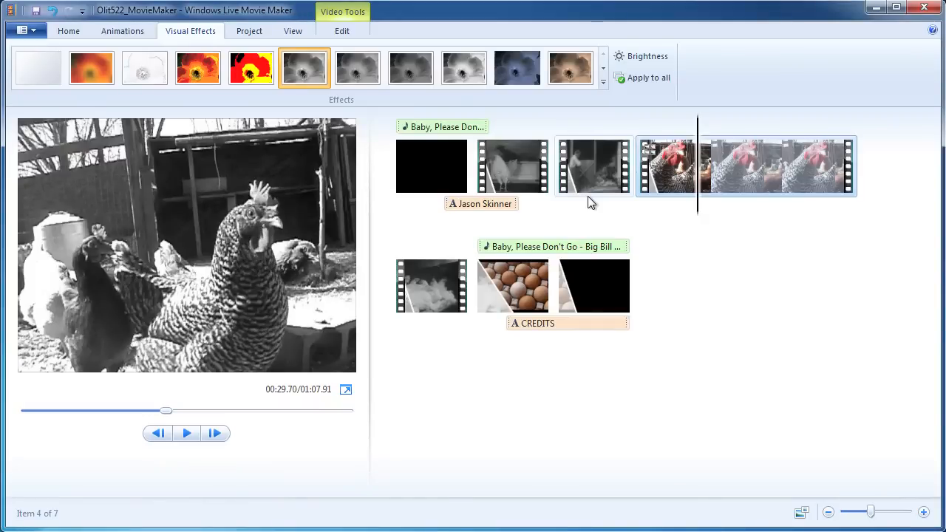
click(249, 30)
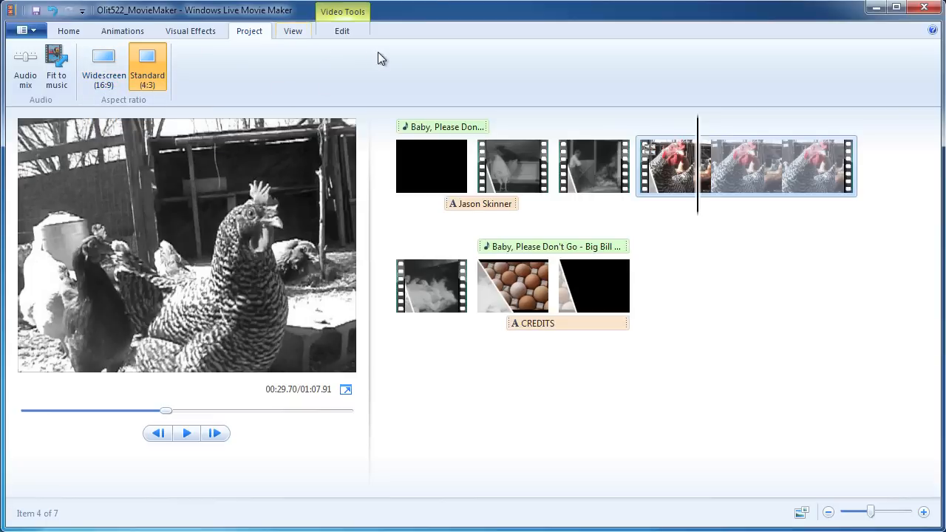
Switch the ribbon back to the Home tab.
click(66, 34)
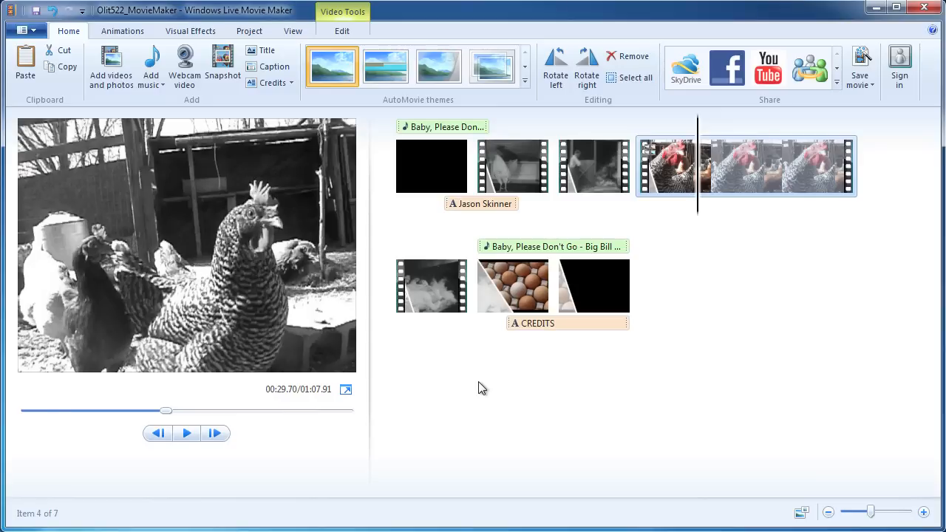
Browse the Save movie presets, from DVD and computer down to Create custom setting.
click(33, 36)
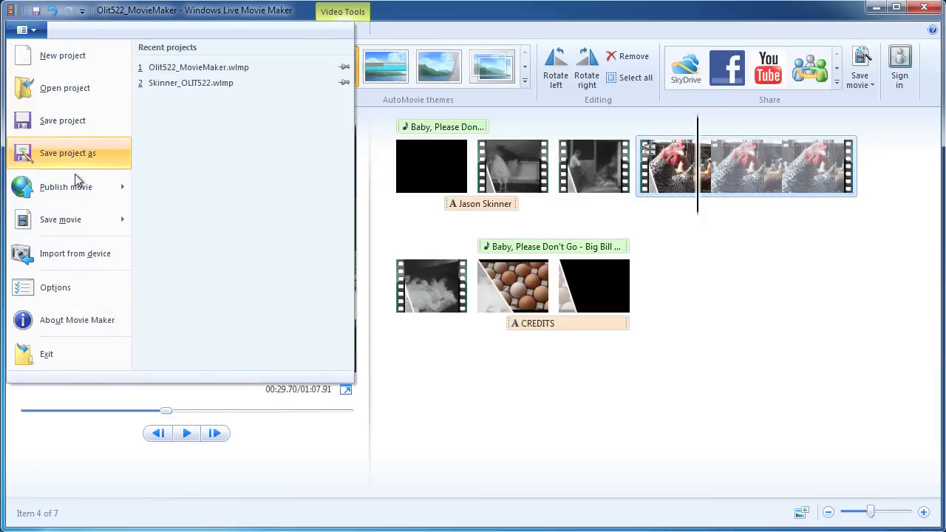
mouse_move(94, 222)
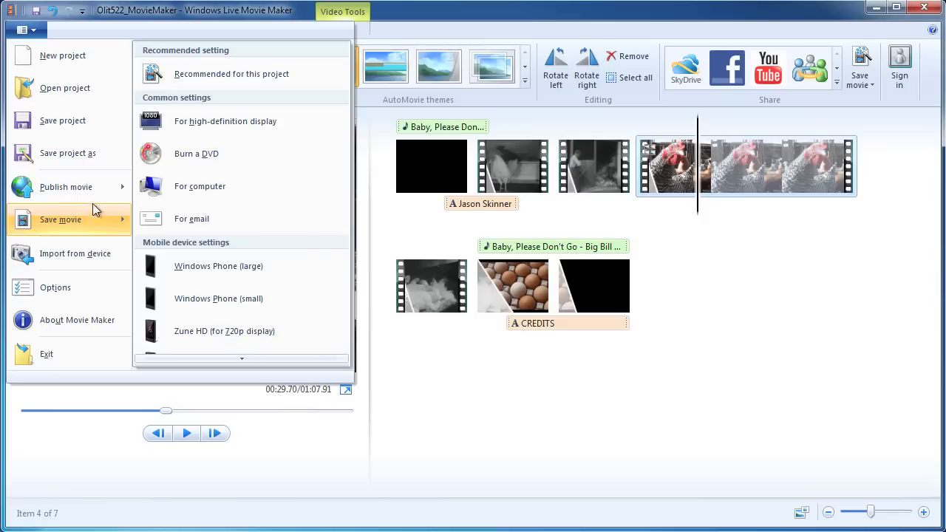
mouse_move(87, 195)
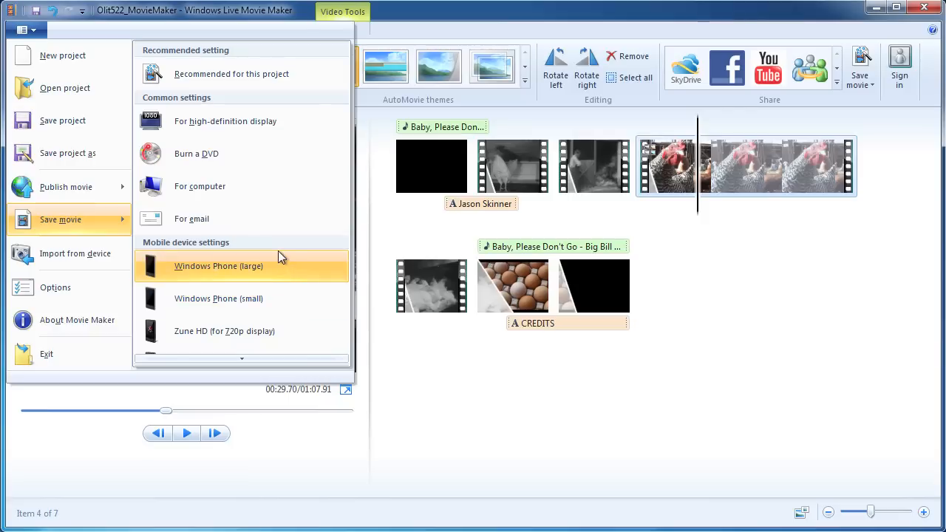
click(240, 359)
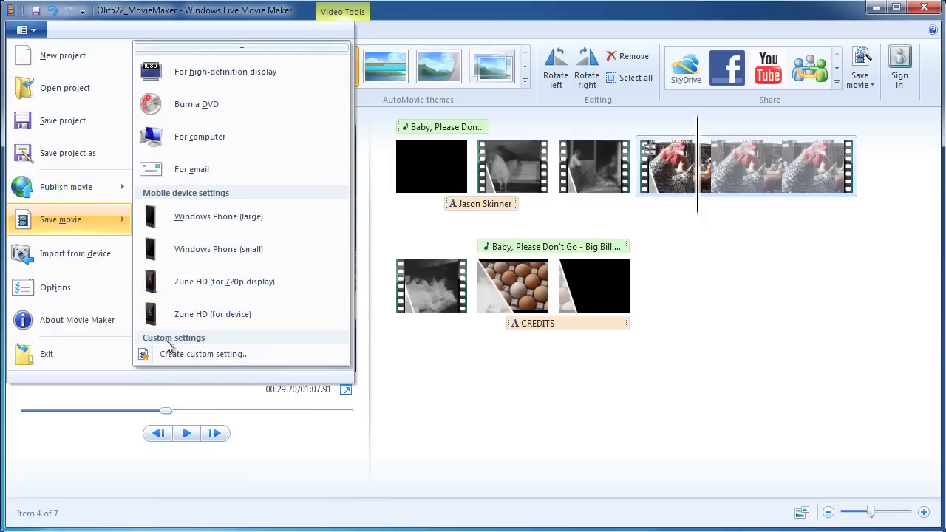
click(241, 47)
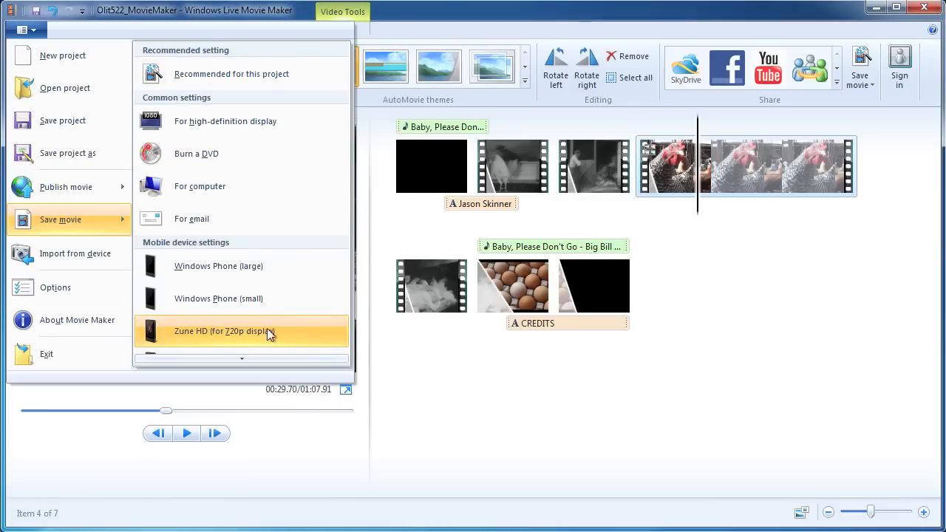
click(240, 358)
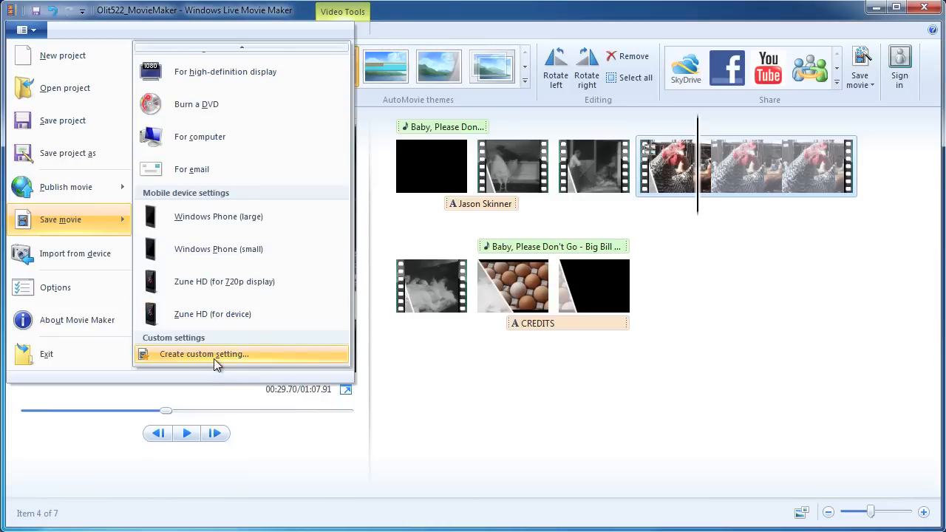
Load the For high-definition display preset (1920x1080, 24000 kbps, 29.97 fps) into a new custom setting.
click(213, 353)
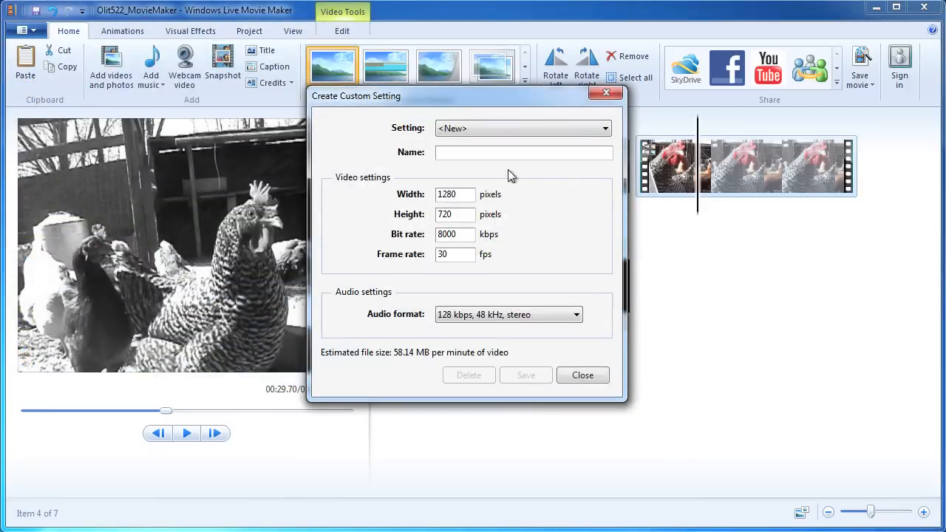
click(527, 128)
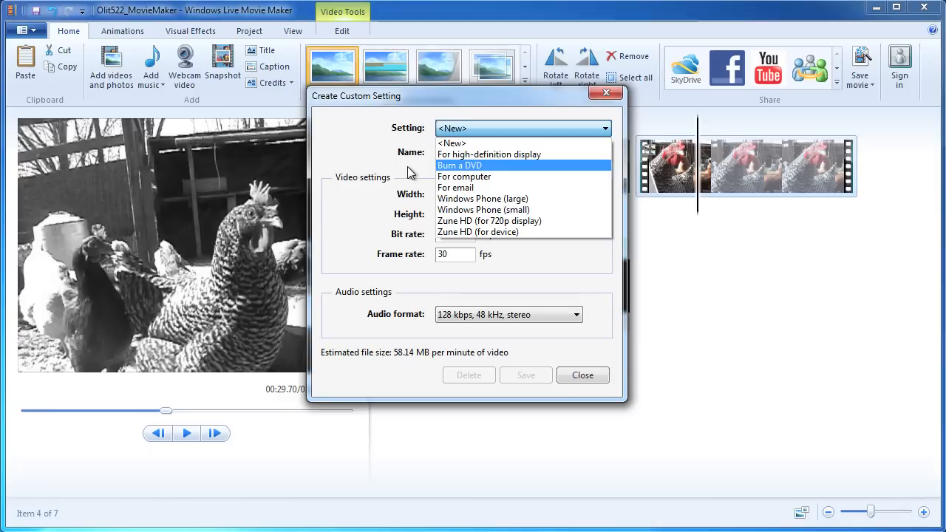
click(515, 155)
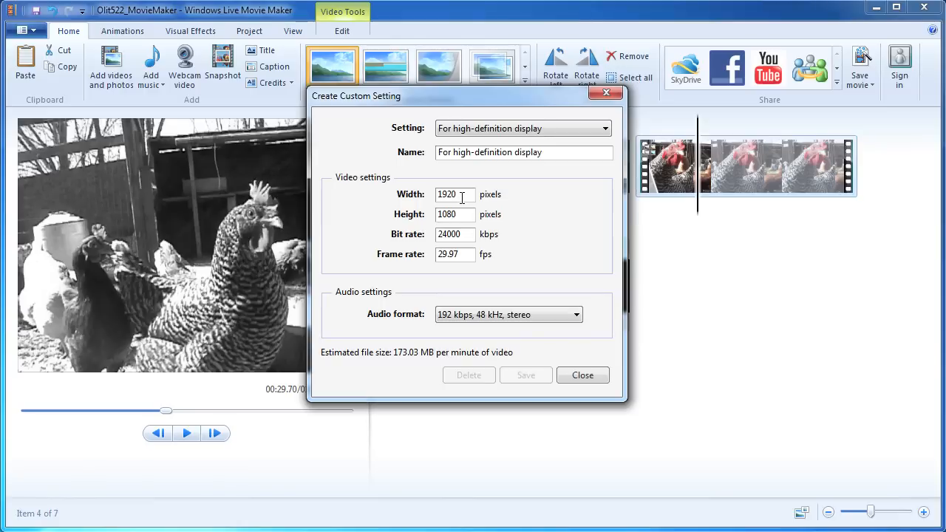
click(537, 131)
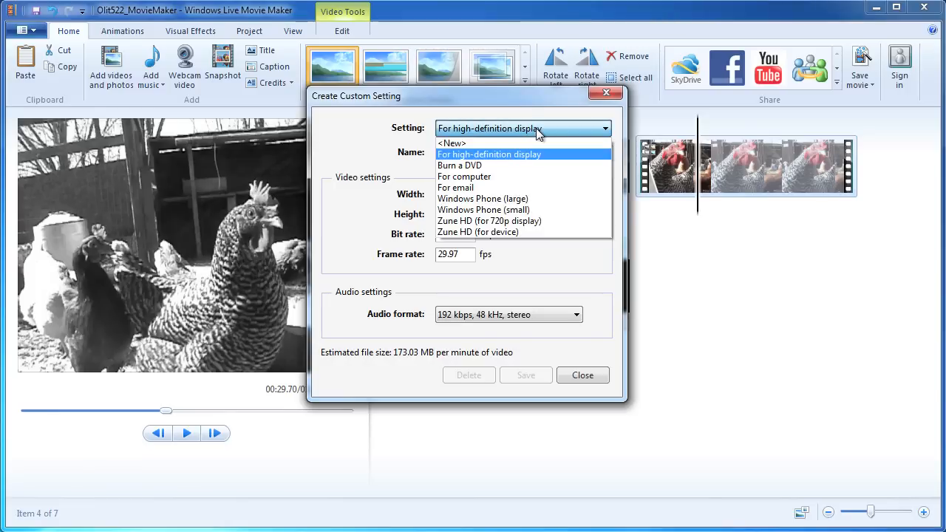
Compare the Burn a DVD and For computer (640×480, 5500 kbps) presets, then close Create Custom Setting.
click(473, 171)
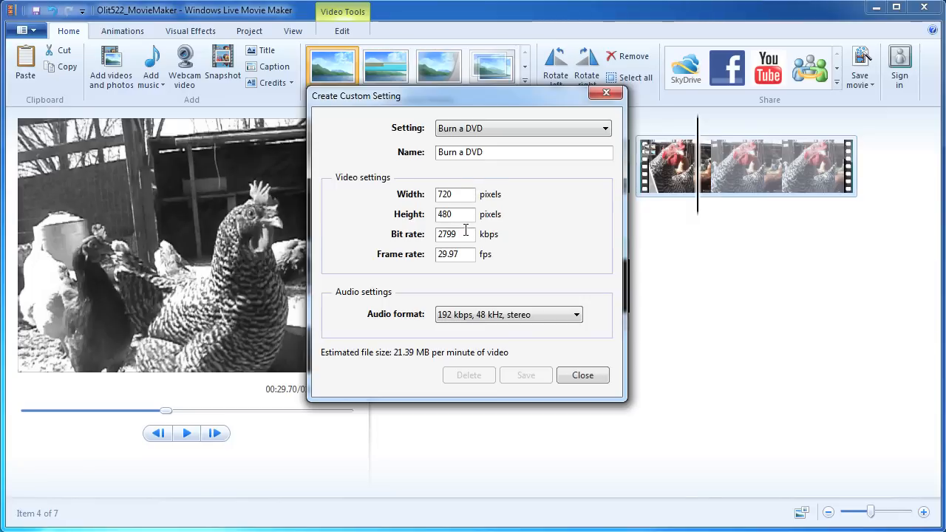
click(496, 125)
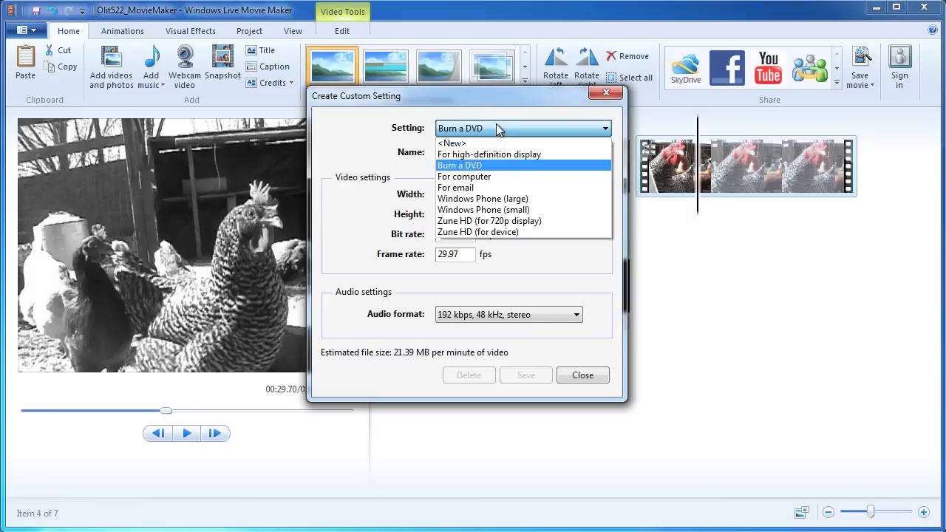
click(485, 177)
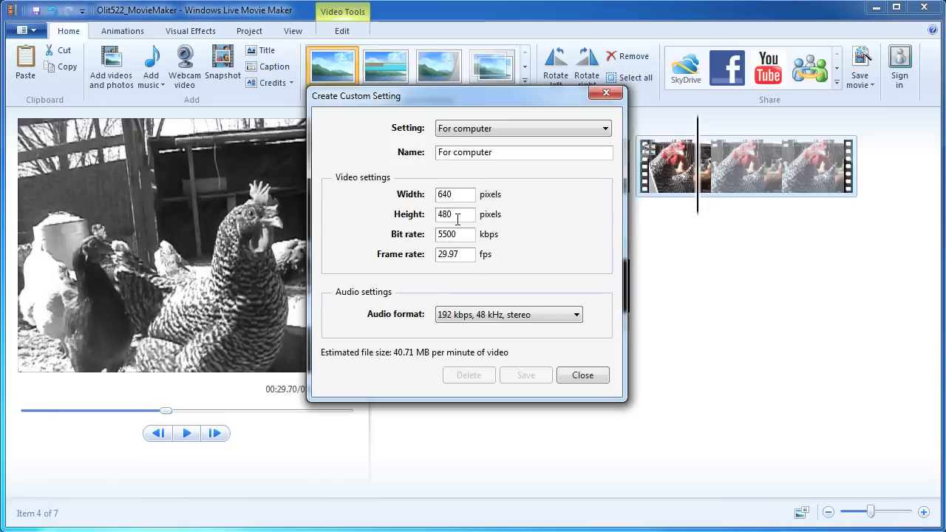
click(483, 129)
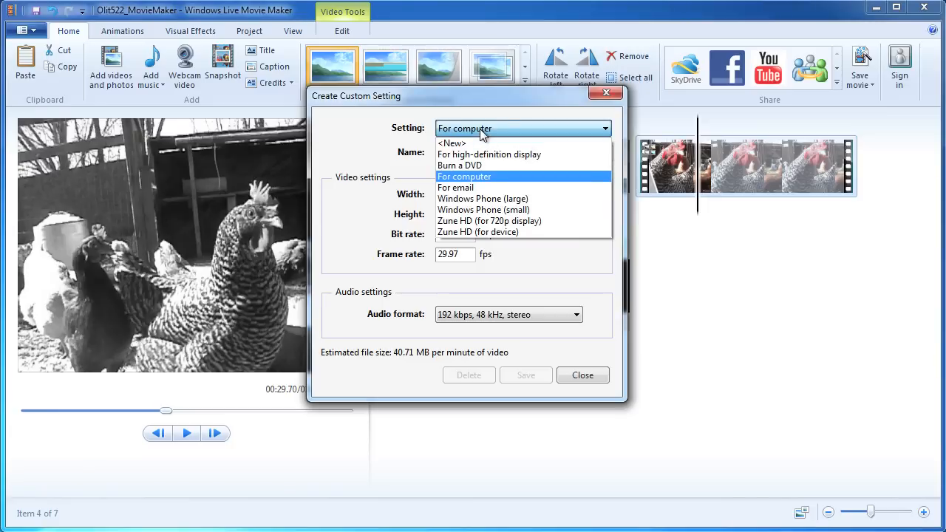
click(381, 167)
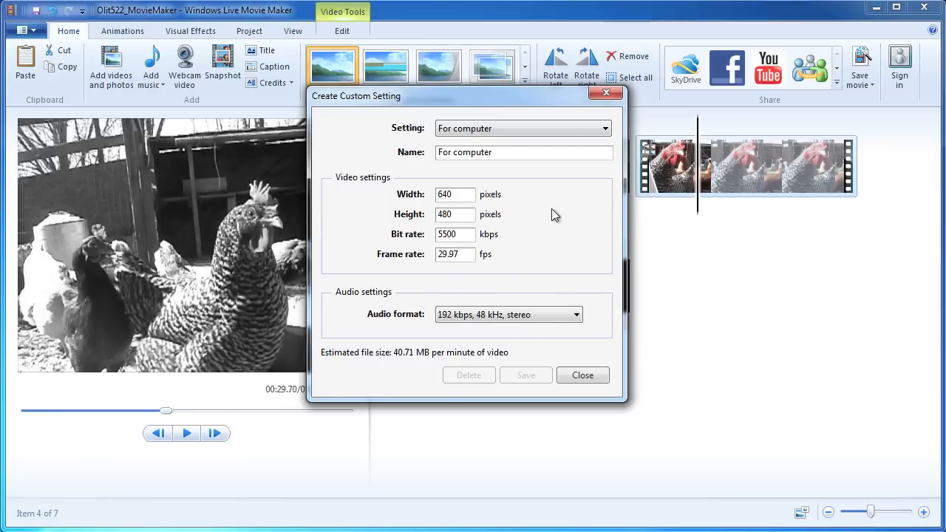
click(582, 375)
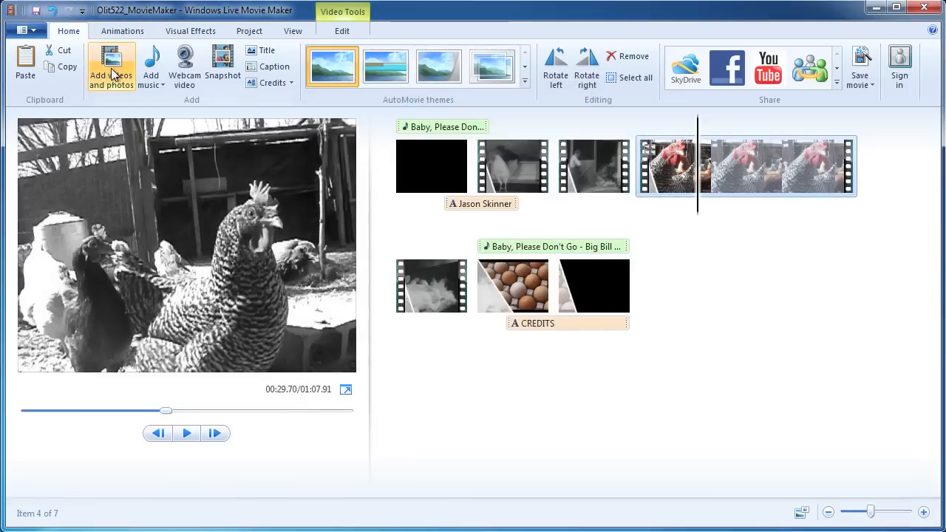
Choose the Burn a DVD save preset, keeping Windows Media Video File as the file type.
click(33, 34)
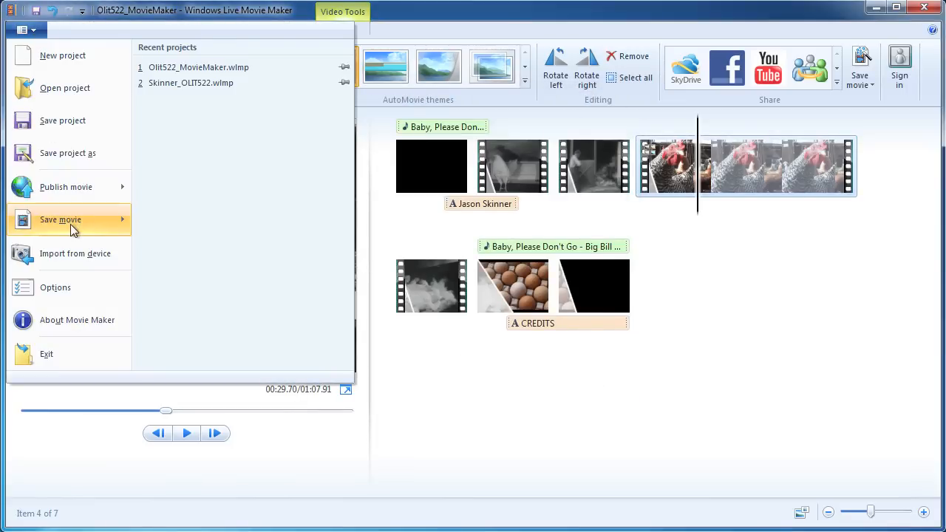
mouse_move(71, 226)
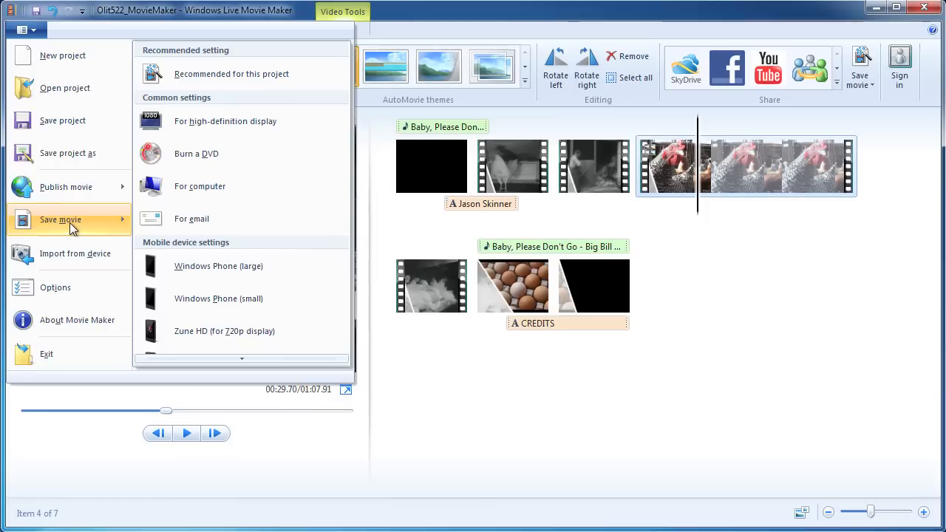
click(219, 155)
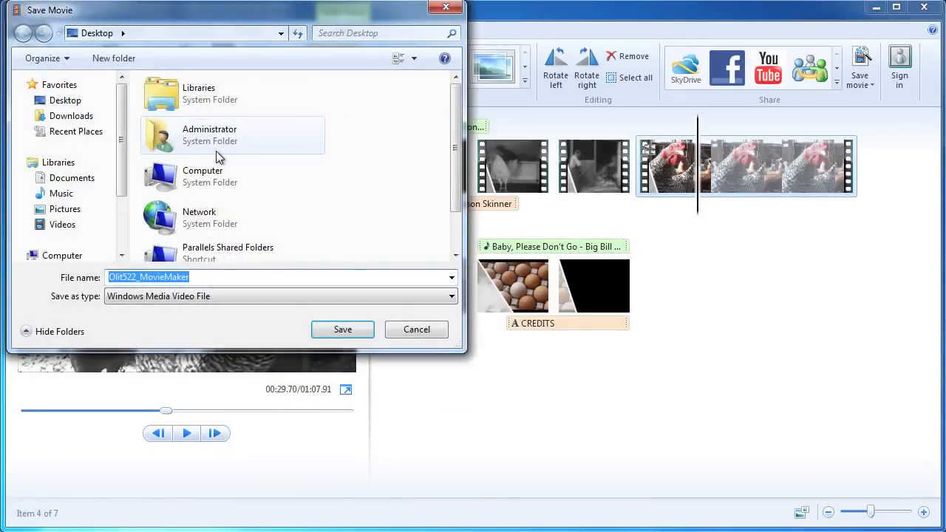
click(150, 297)
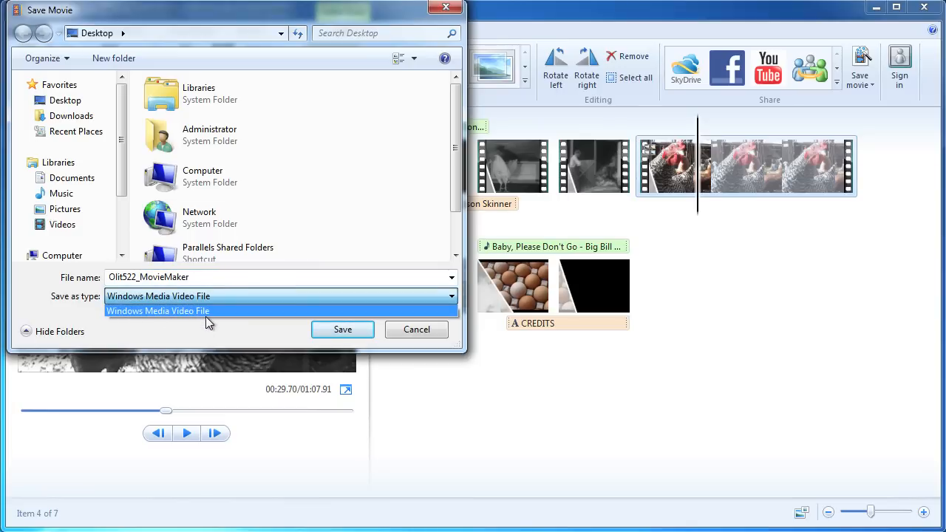
click(306, 215)
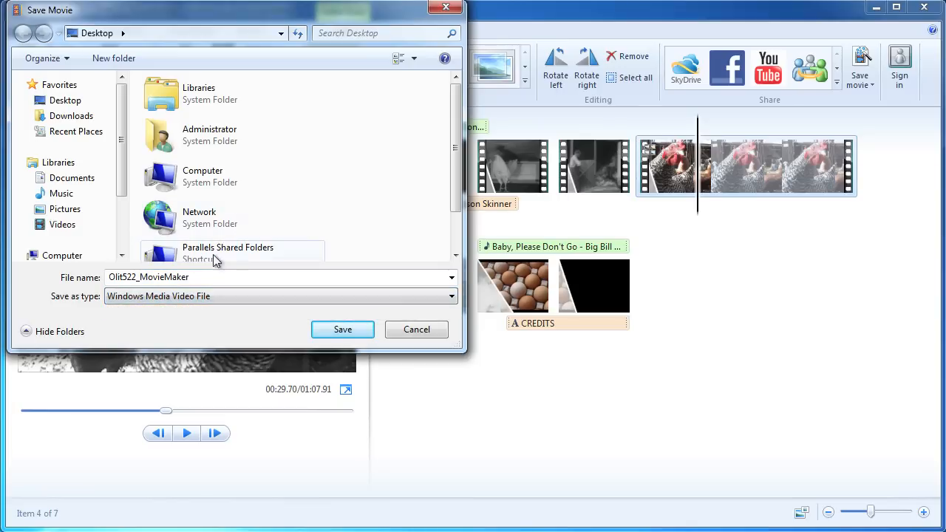
Select the Olit522_MovieMaker file name and open the assets folder as the save location.
double_click(160, 276)
click(140, 277)
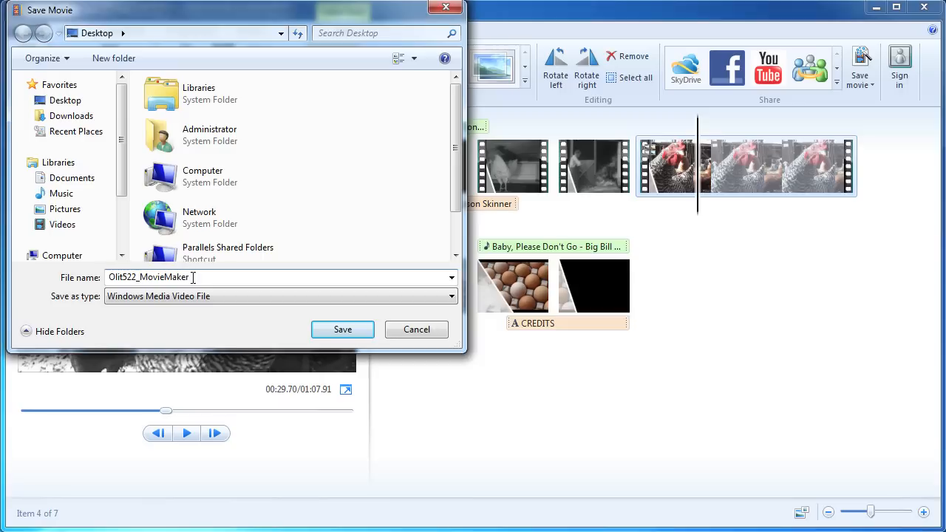
drag(193, 277, 107, 277)
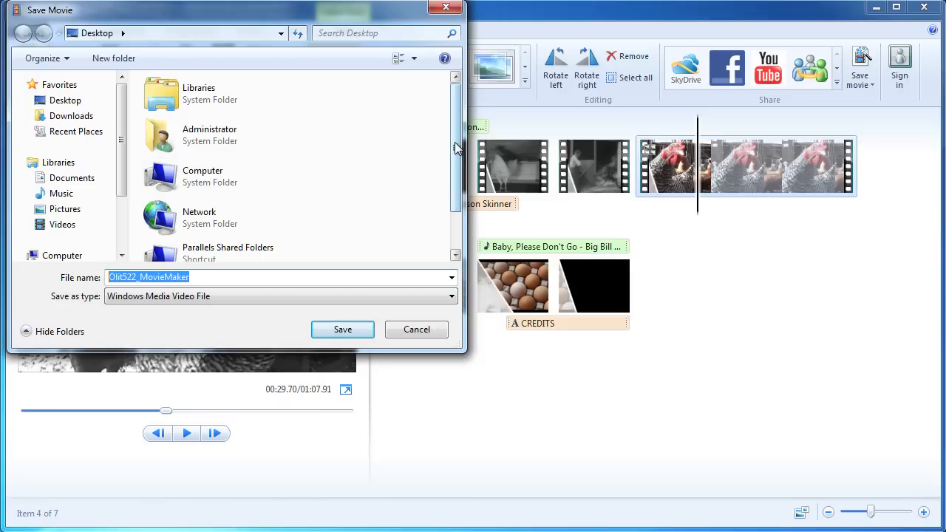
scroll(457, 148, down, 2)
click(168, 251)
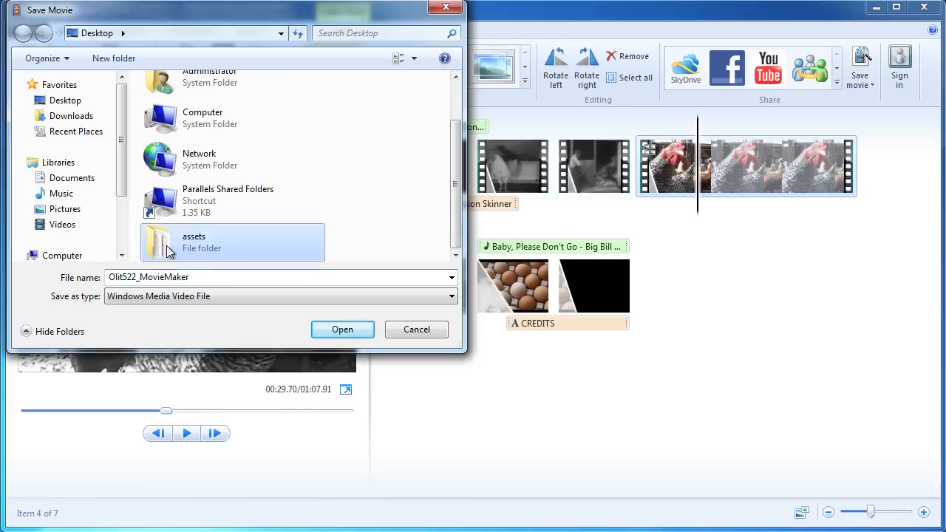
double_click(167, 251)
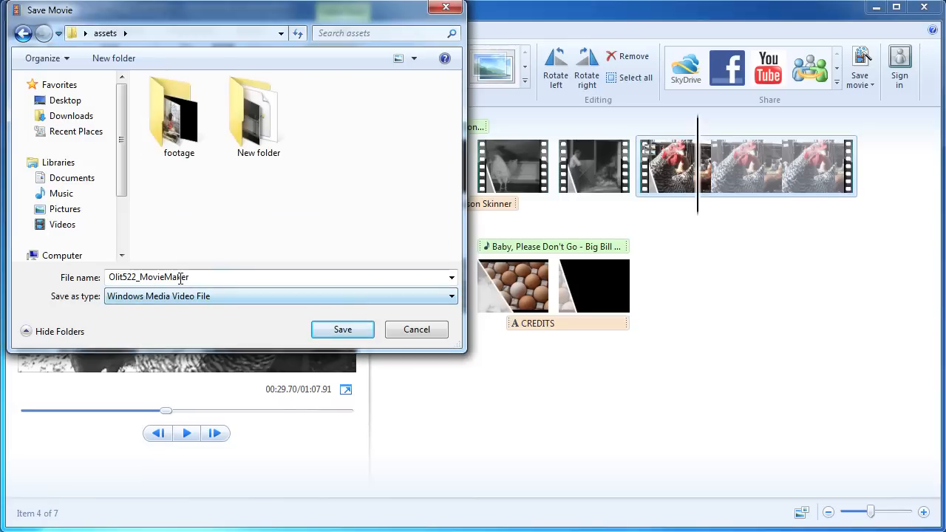
Save Olit522_MovieMaker.wmv into assets, then close Windows DVD Maker without burning a disc.
click(343, 330)
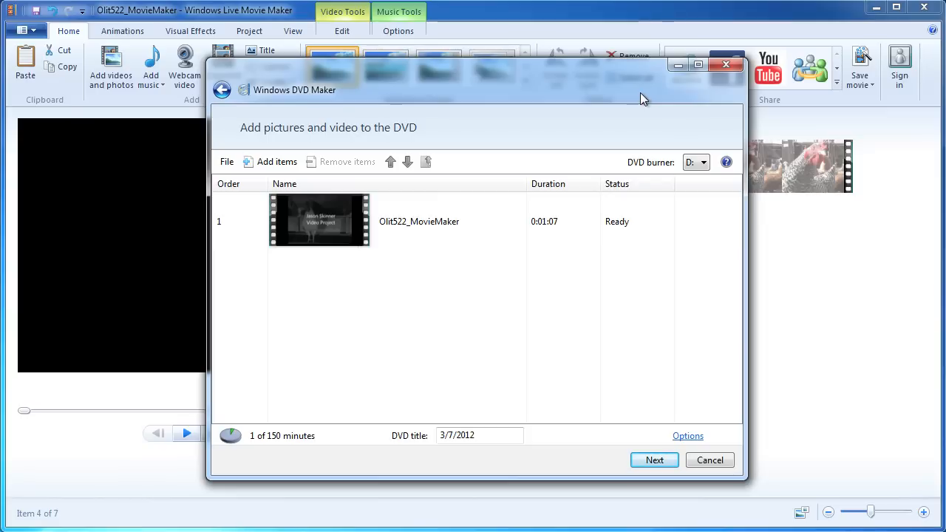
click(715, 73)
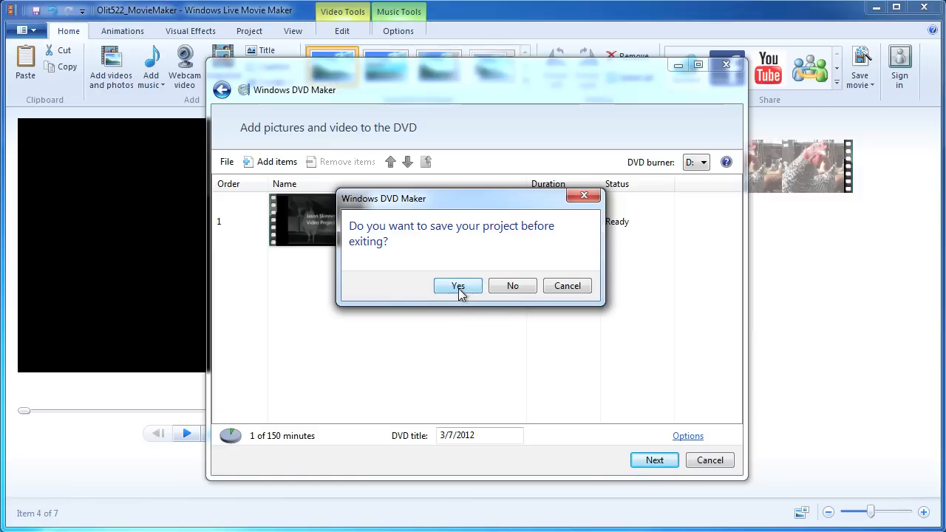
click(510, 288)
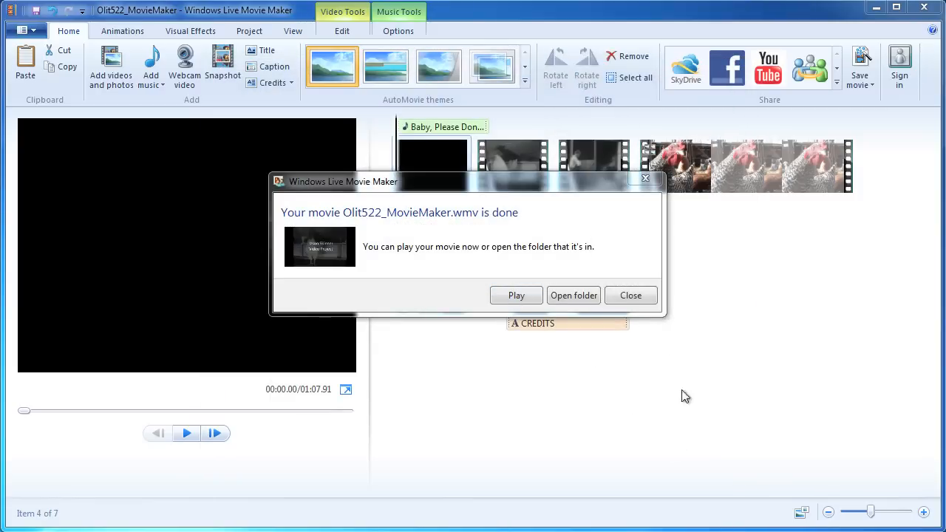
Open the assets folder from the movie-done notice and bring up the new video file's context menu.
drag(436, 184, 527, 246)
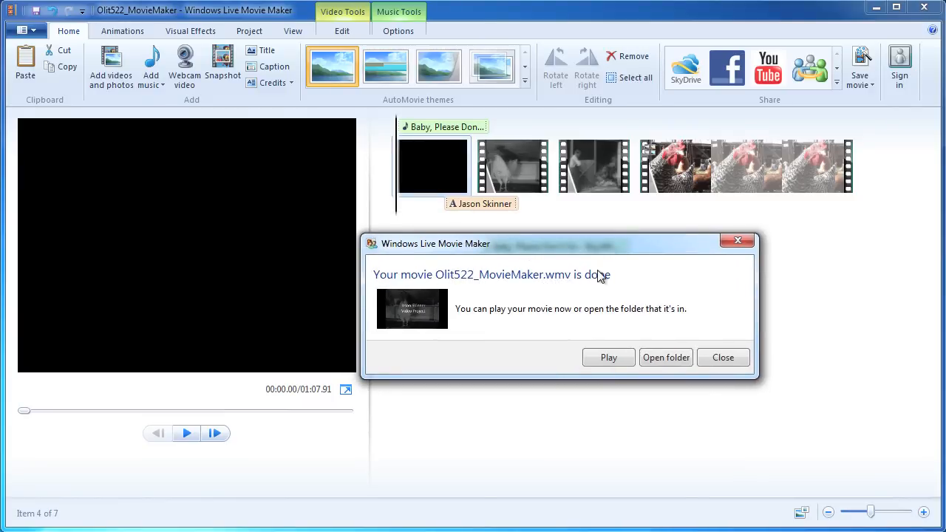
click(677, 358)
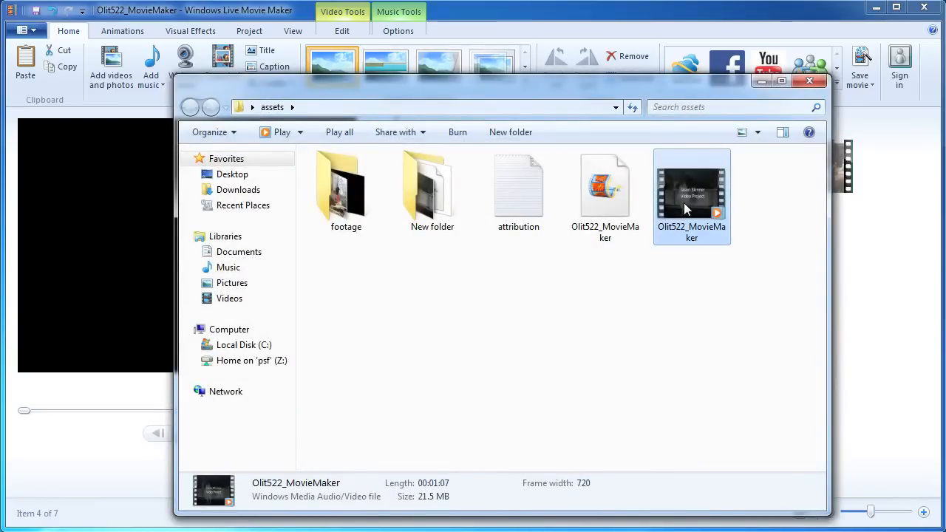
right_click(684, 204)
Check the video's Details (720×480, 29 frames/second, 192 kbps audio), then play Olit522_MovieMaker.
click(723, 451)
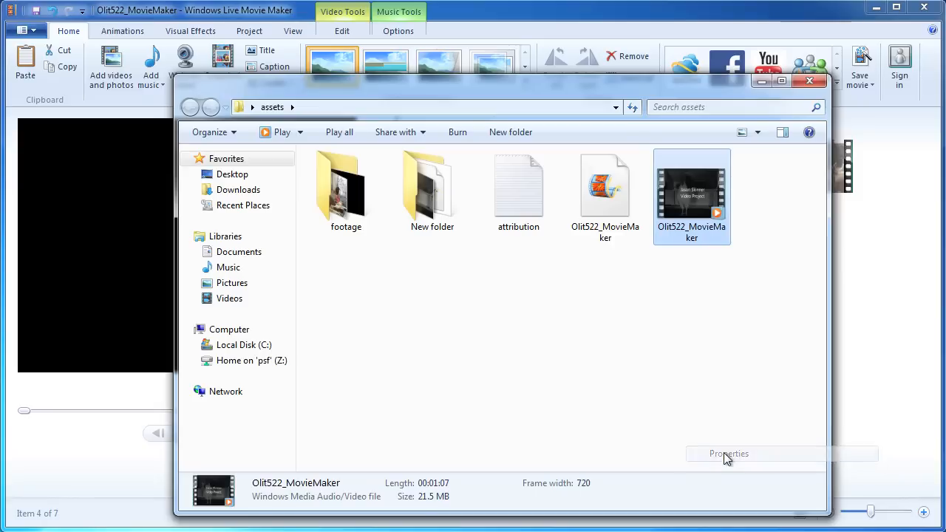
drag(777, 175, 574, 141)
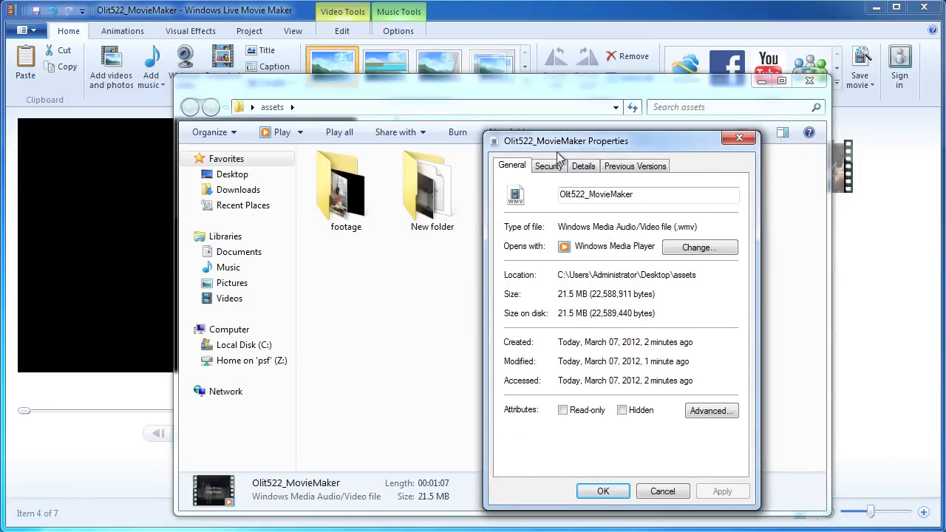
click(599, 166)
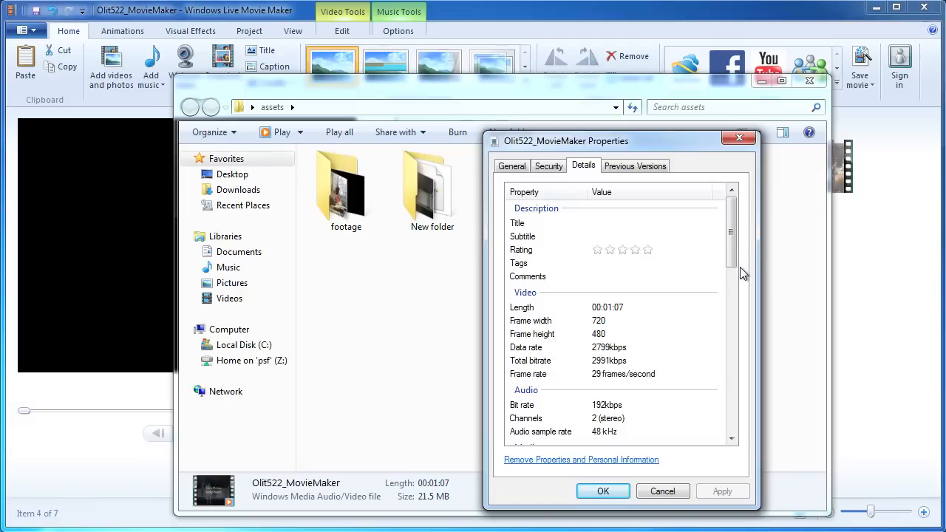
drag(734, 253, 730, 272)
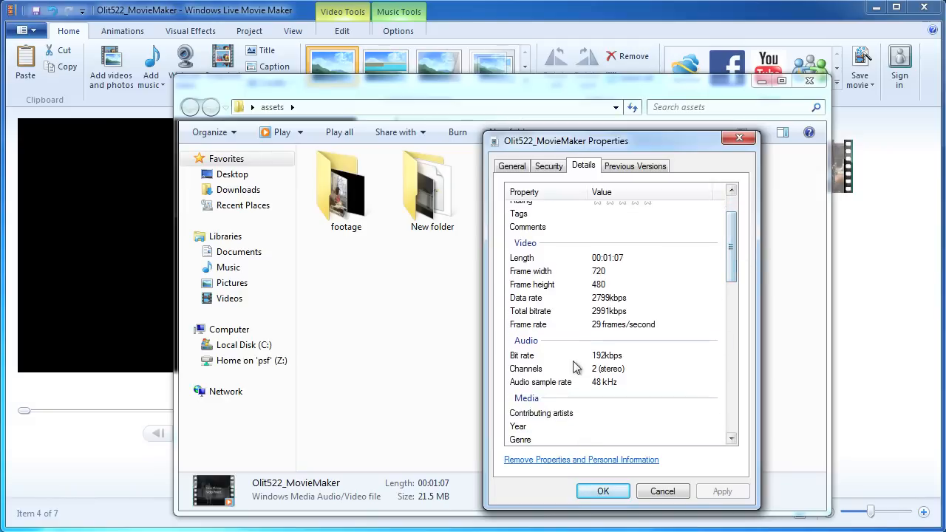
click(661, 491)
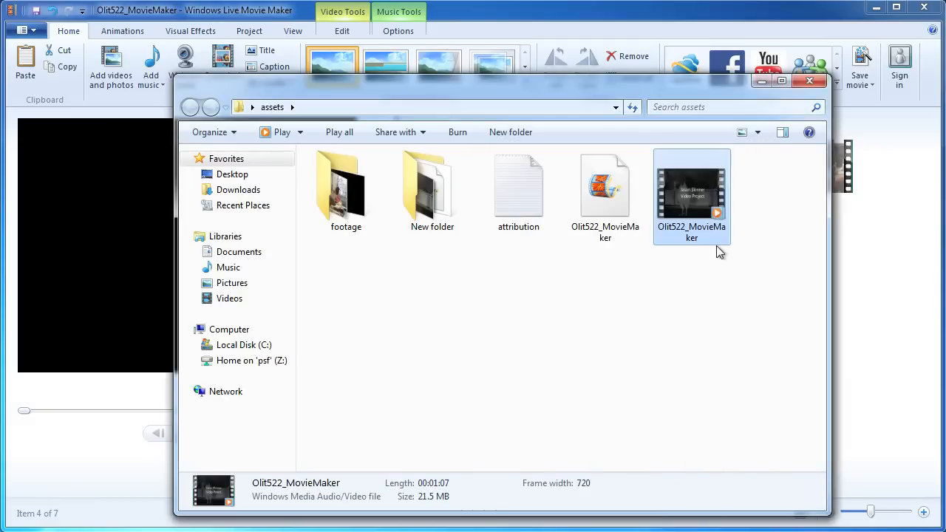
double_click(683, 194)
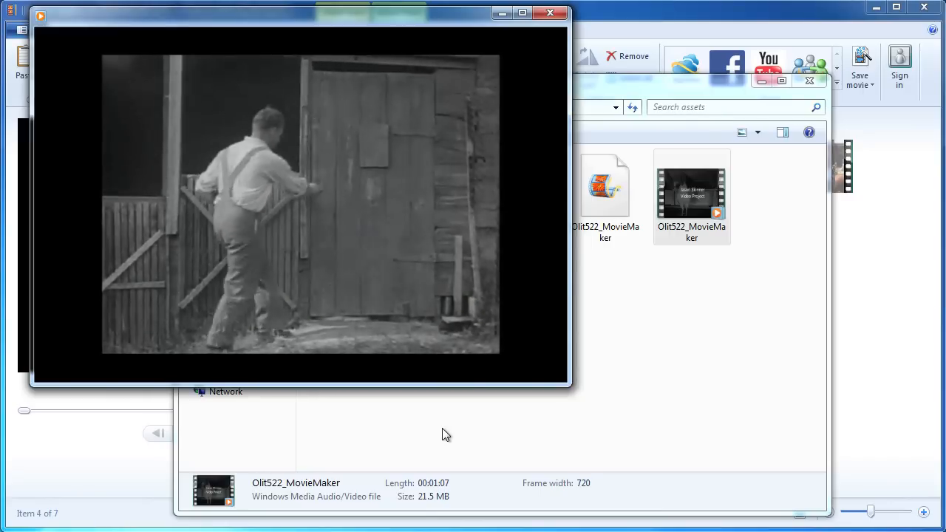
Watch the Olit522_MovieMaker playback in Windows Media Player with the playback controls showing.
mouse_move(375, 289)
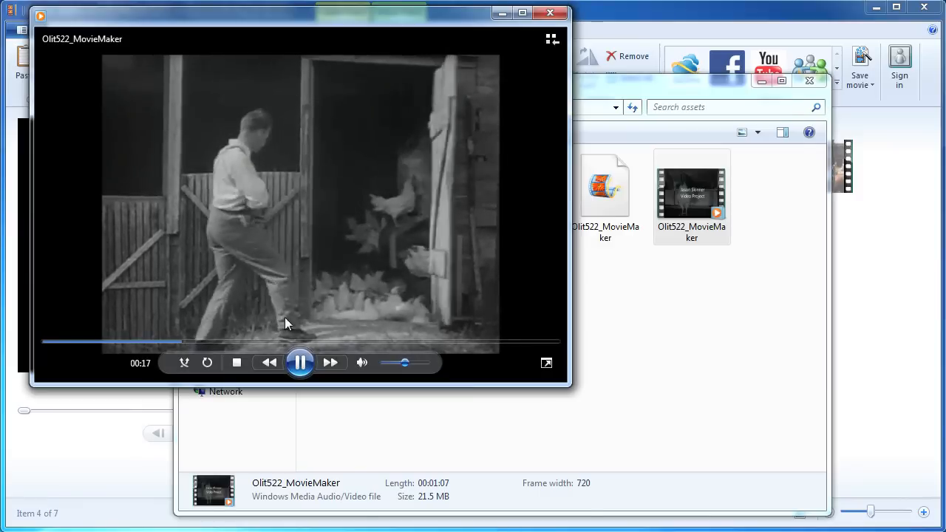